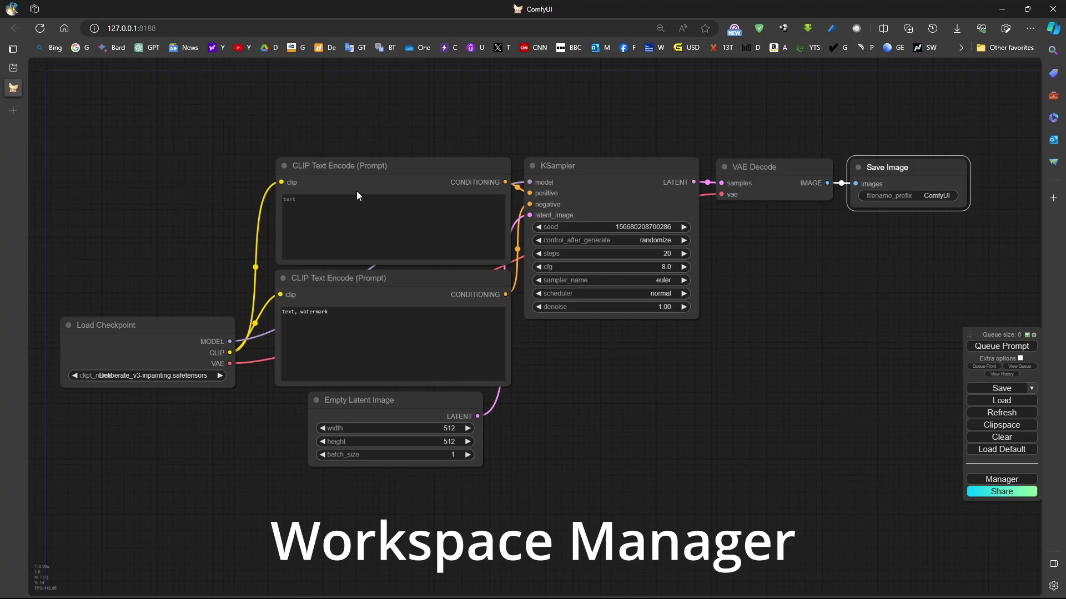
# Search the custom node manager for "workspace" and install ComfyUI Workspace Manager - Comfyspace.
pyautogui.click(982, 480)
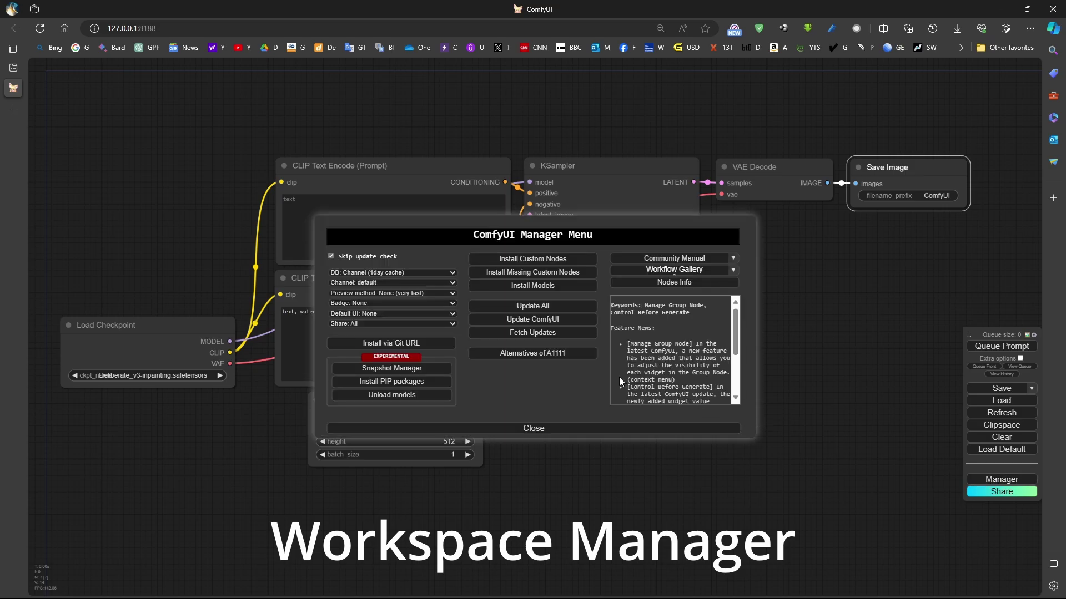
pyautogui.click(527, 259)
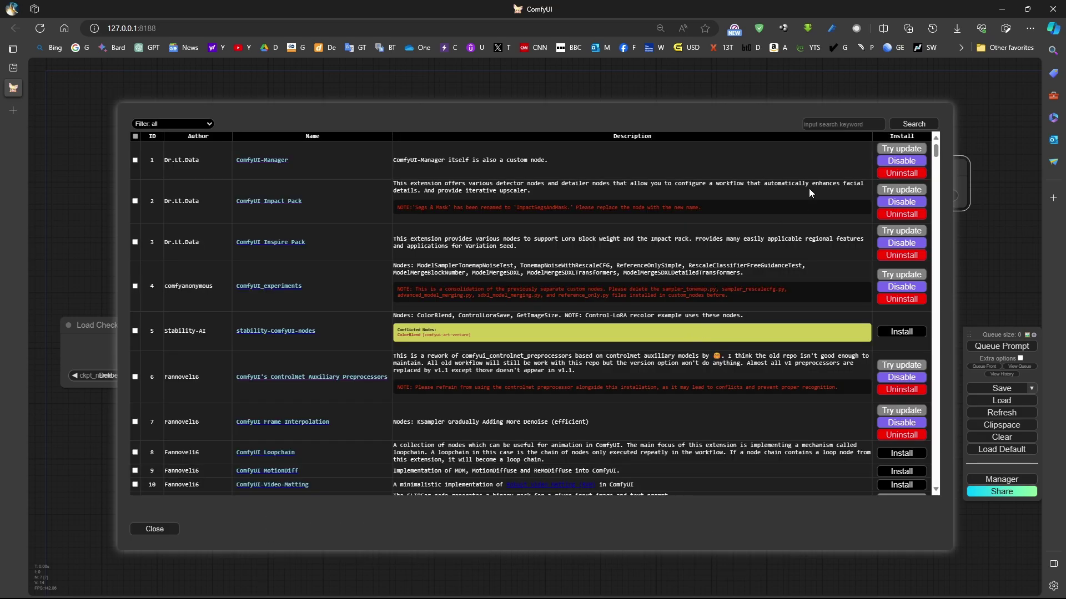
pyautogui.click(850, 127)
pyautogui.write('workspace')
pyautogui.press('Return')
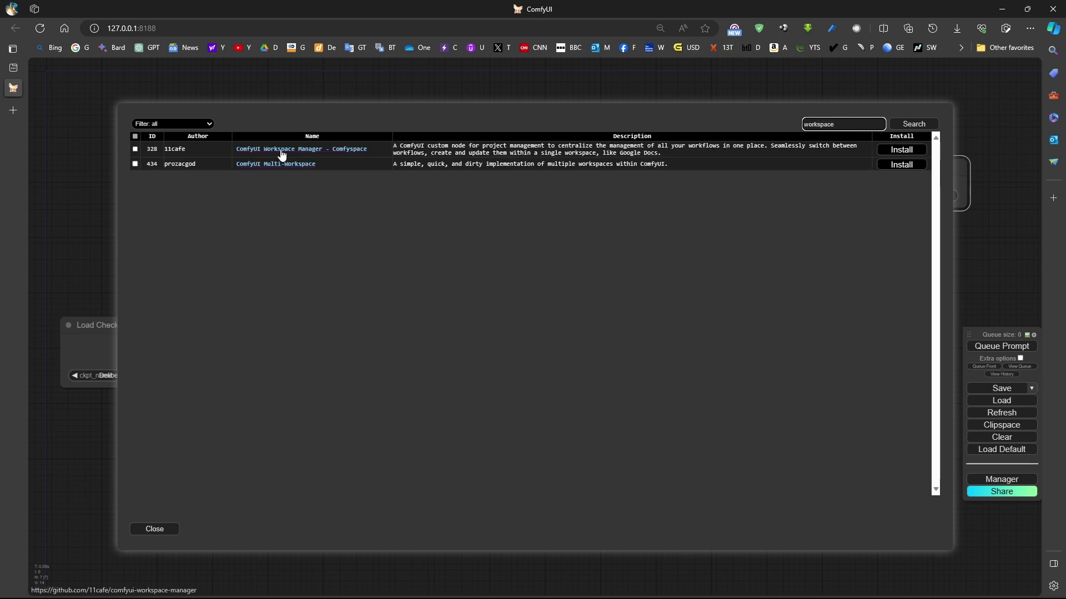
pyautogui.click(902, 151)
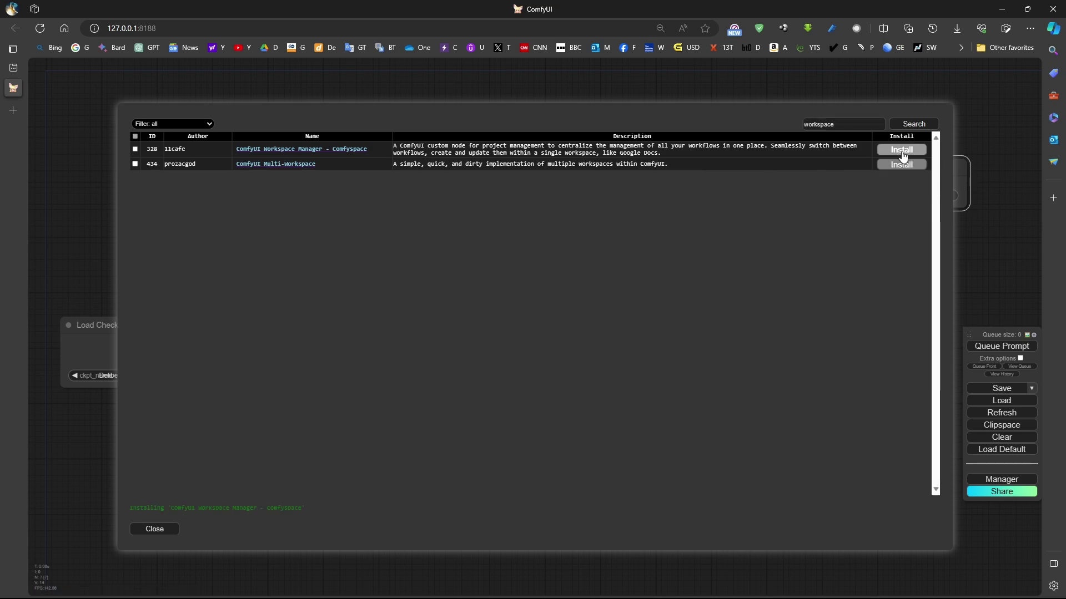
# Open the Workspace Manager's GitHub page and read its README sections on installation, features, sub-workflows, save location and bulk import.
pyautogui.click(280, 150)
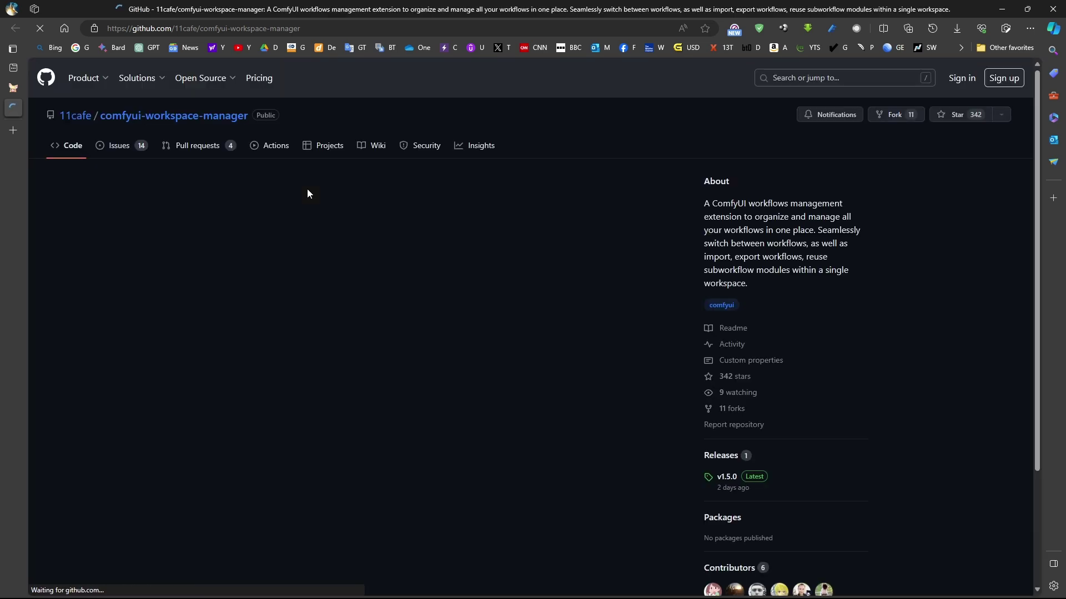
pyautogui.scroll(-12, 341, 265)
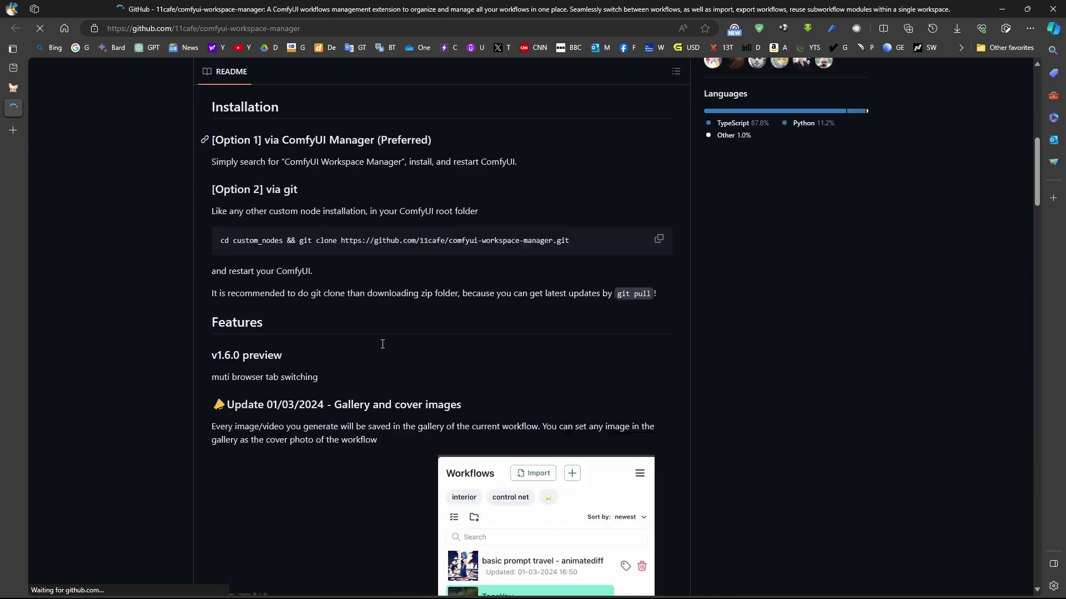
pyautogui.scroll(-4, 404, 333)
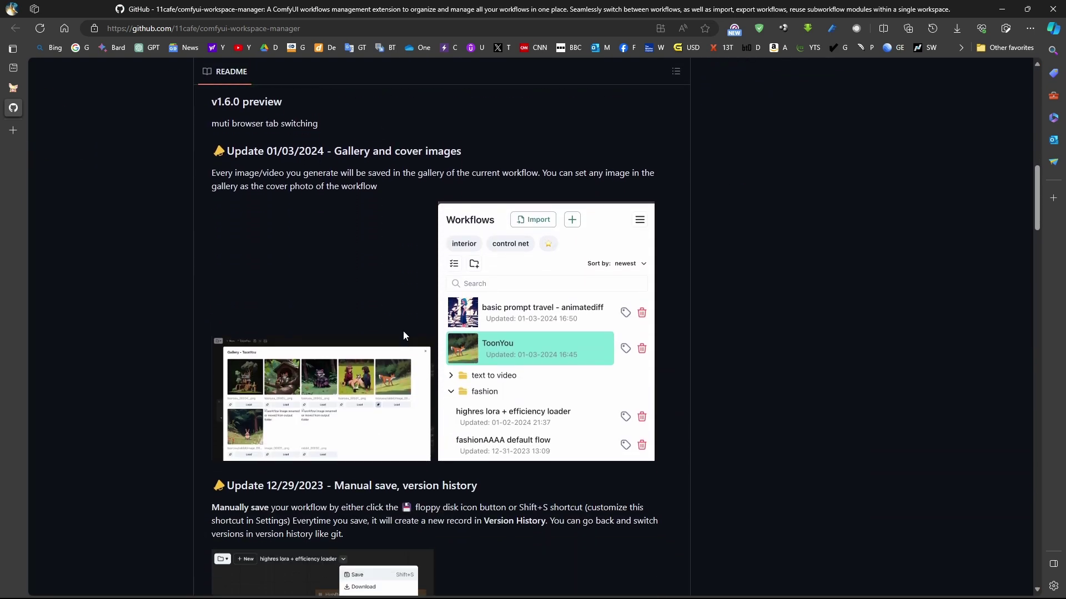
pyautogui.scroll(-9, 548, 333)
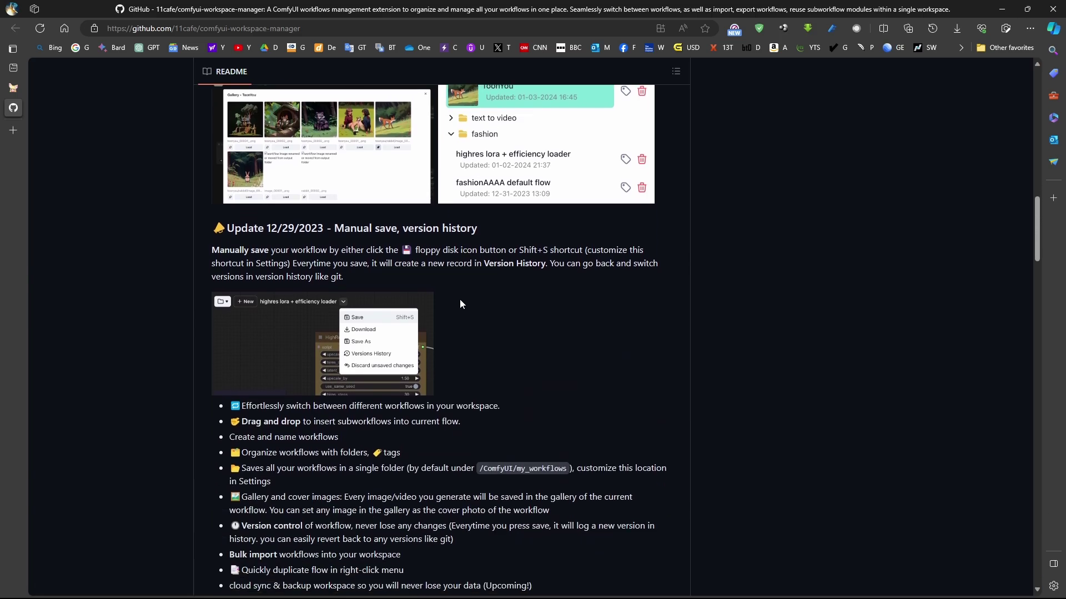
pyautogui.scroll(-4, 273, 246)
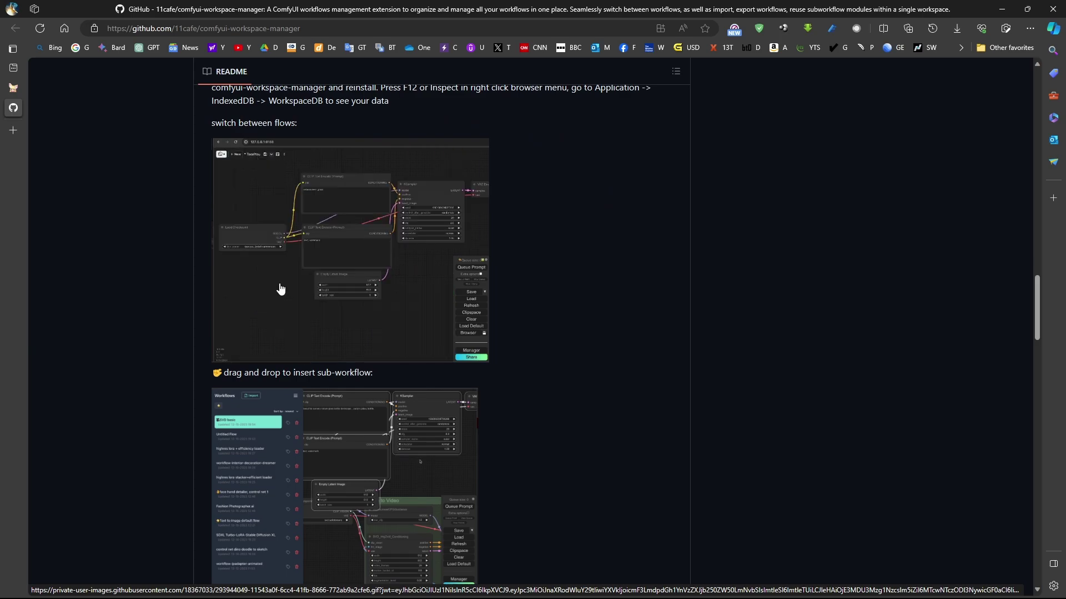
pyautogui.scroll(-6, 270, 229)
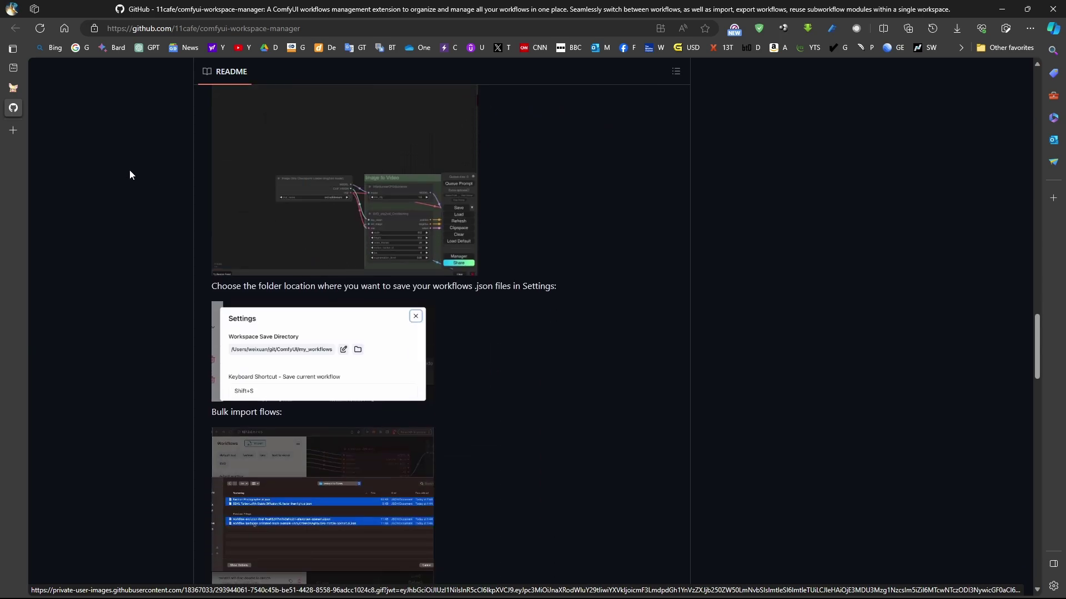
# Return to ComfyUI and restart it to apply the newly installed custom node.
pyautogui.click(22, 89)
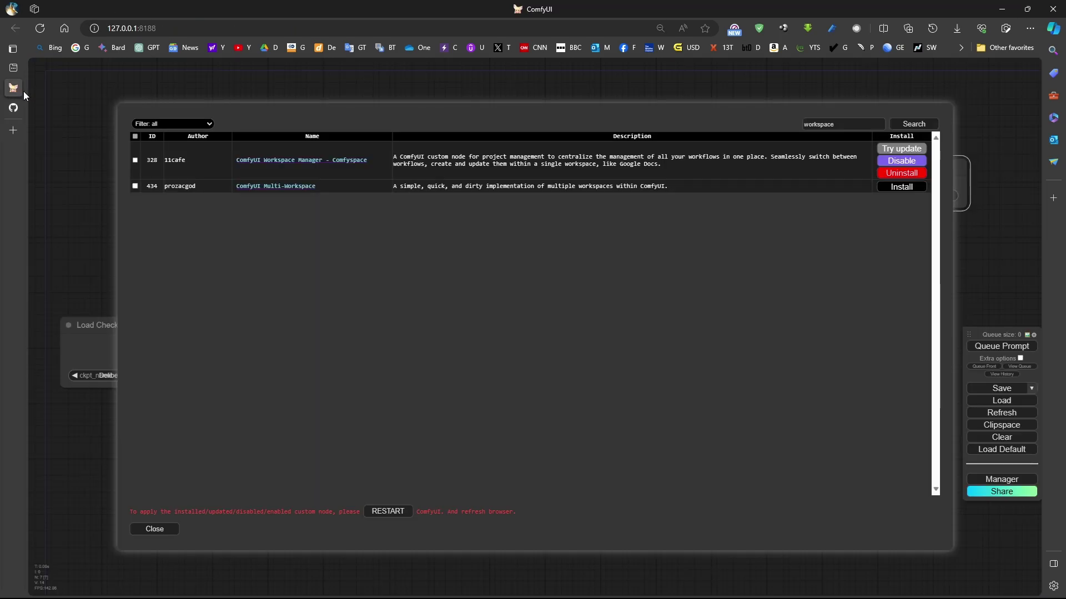
pyautogui.click(389, 514)
pyautogui.click(587, 90)
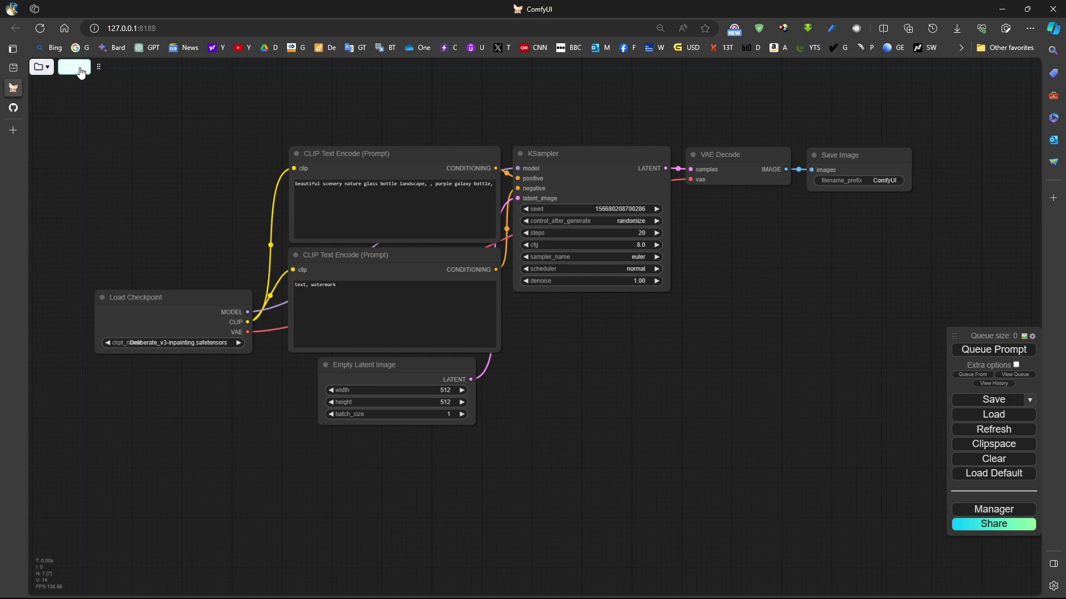
# Create a folder in the workspace and rename it "Video 2 video".
pyautogui.click(45, 67)
pyautogui.click(48, 102)
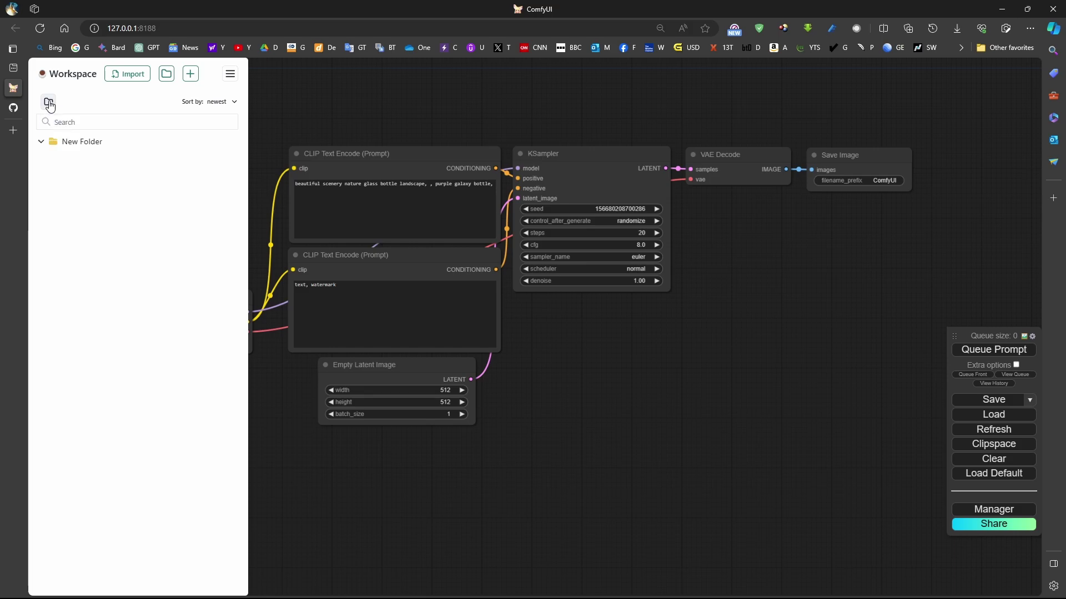
pyautogui.rightClick(74, 150)
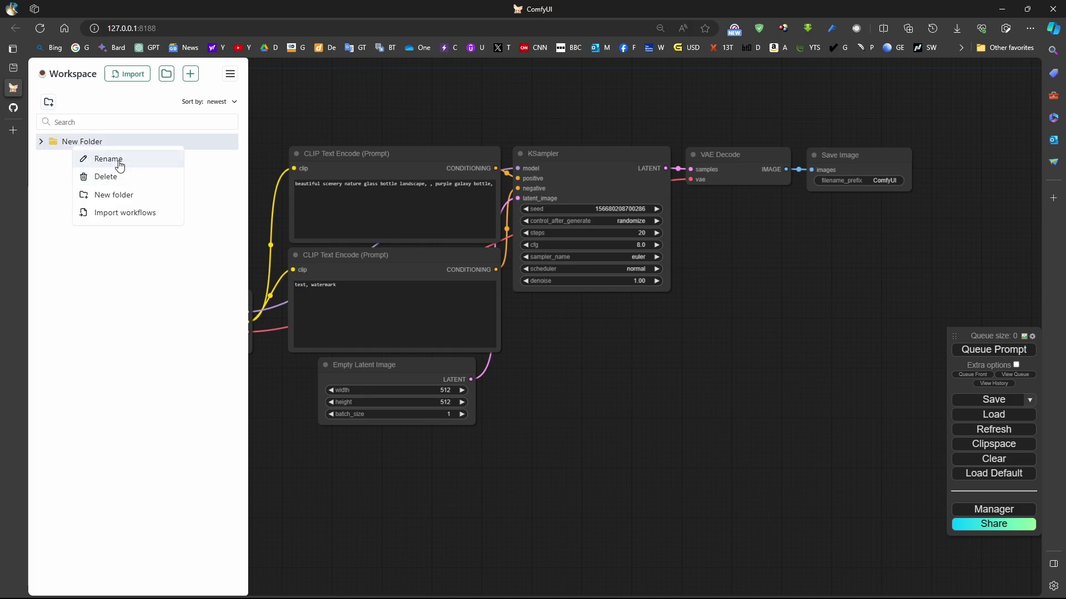
pyautogui.click(115, 160)
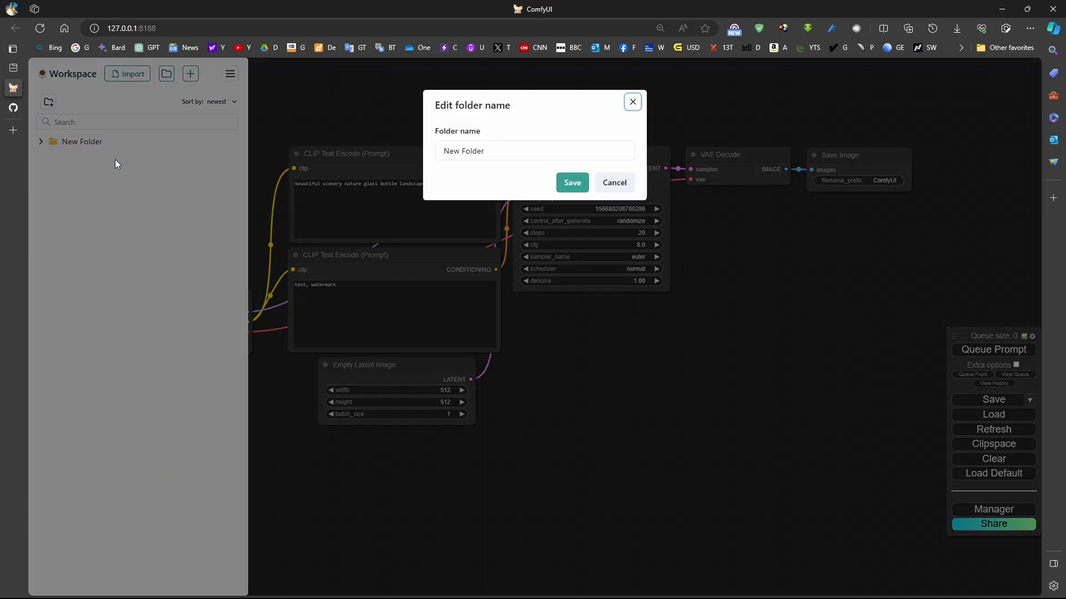
pyautogui.tripleClick(512, 145)
pyautogui.write('Vid')
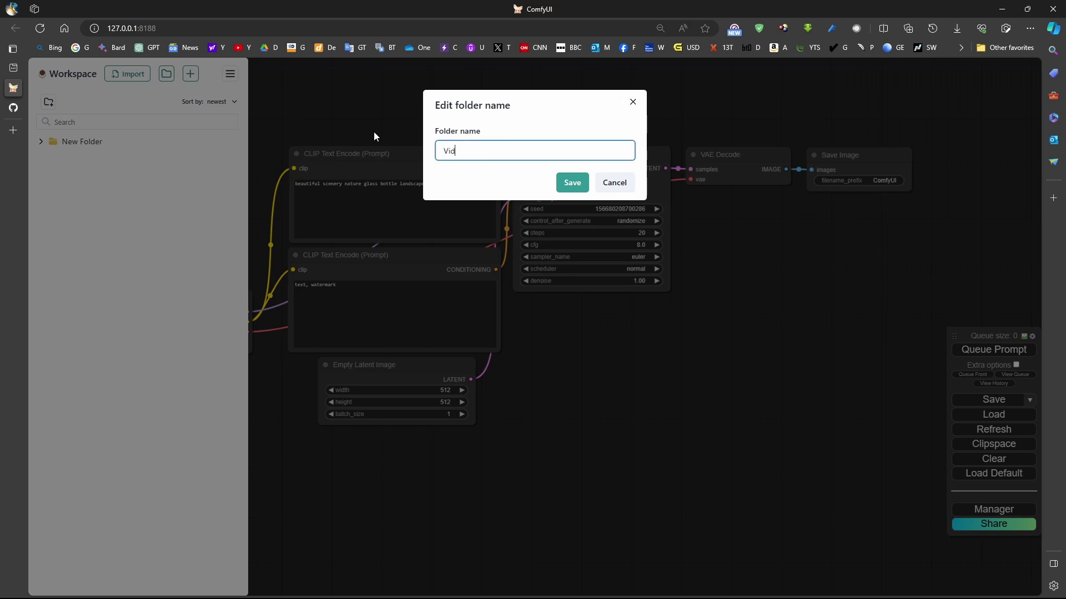
pyautogui.write('eo 2 video')
pyautogui.press('Return')
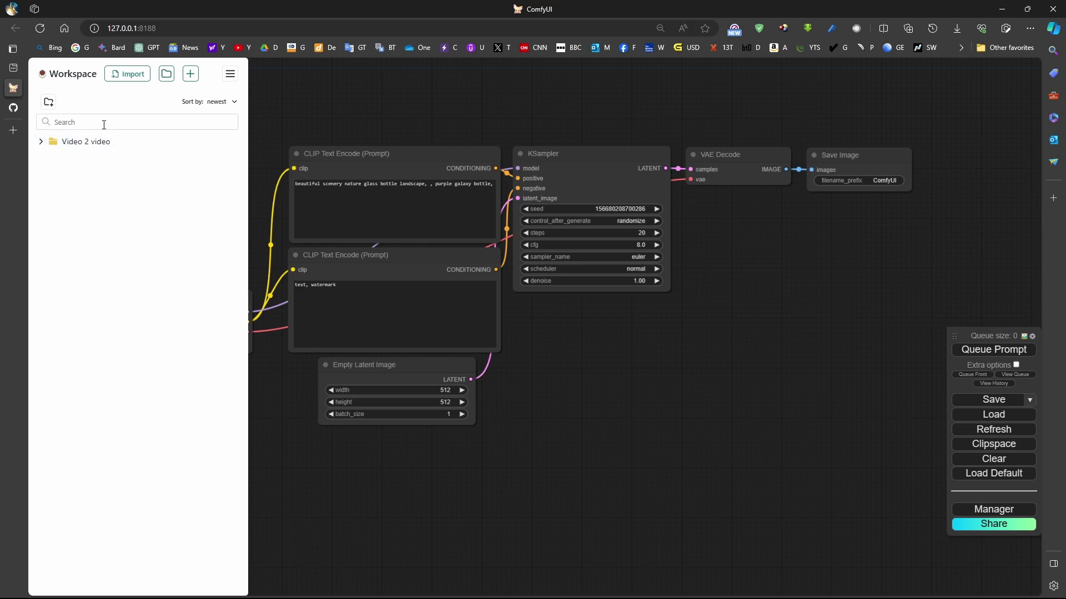
# Review the workspace settings for save directory, save shortcut, auto save and two-way sync, and close the workspace.
pyautogui.click(230, 74)
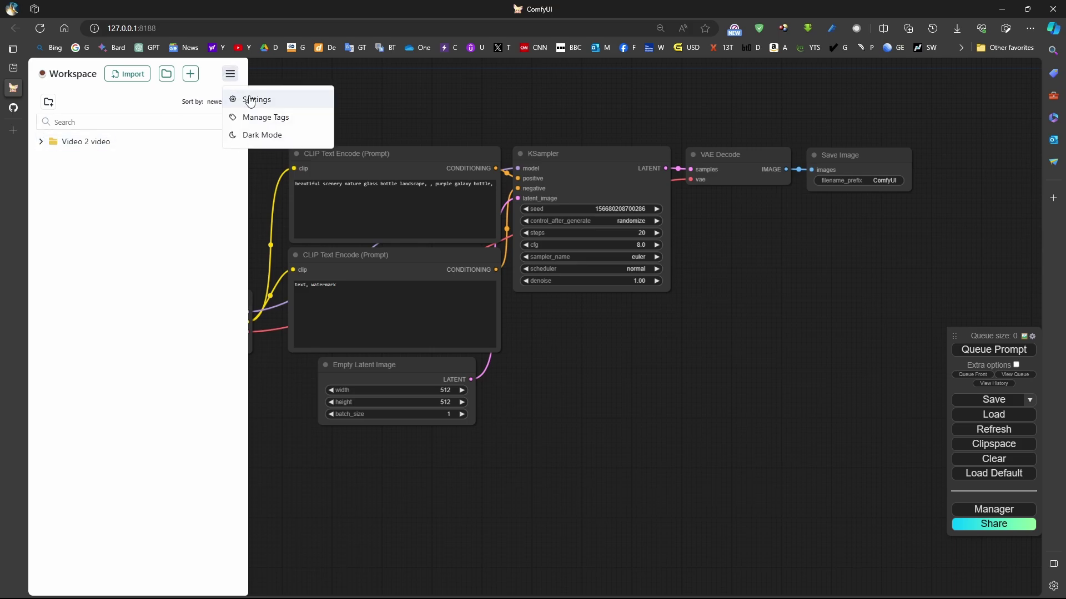
pyautogui.click(252, 99)
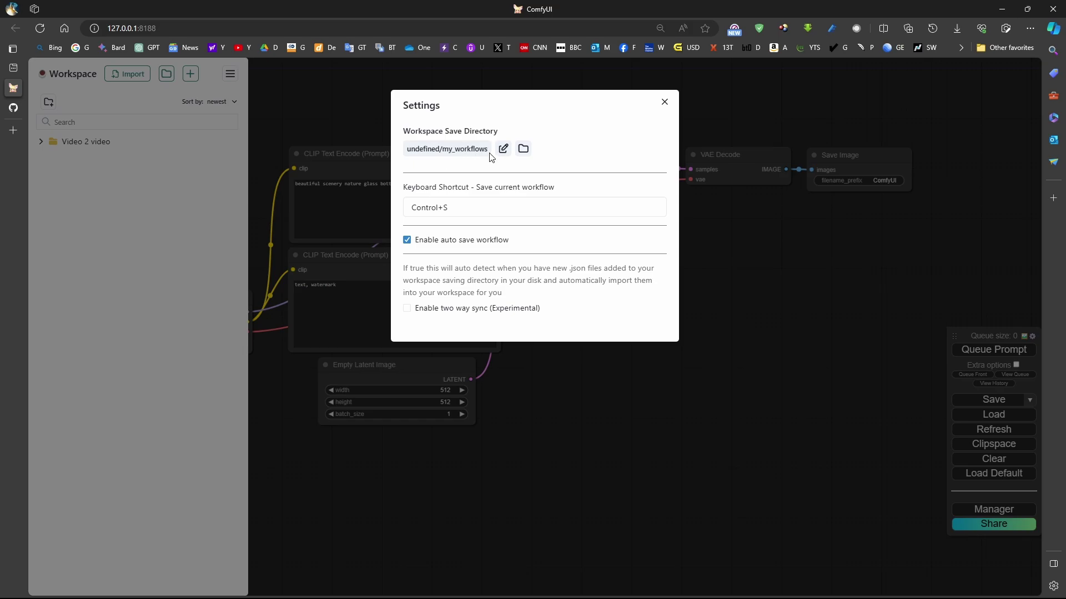
pyautogui.click(664, 102)
pyautogui.click(347, 108)
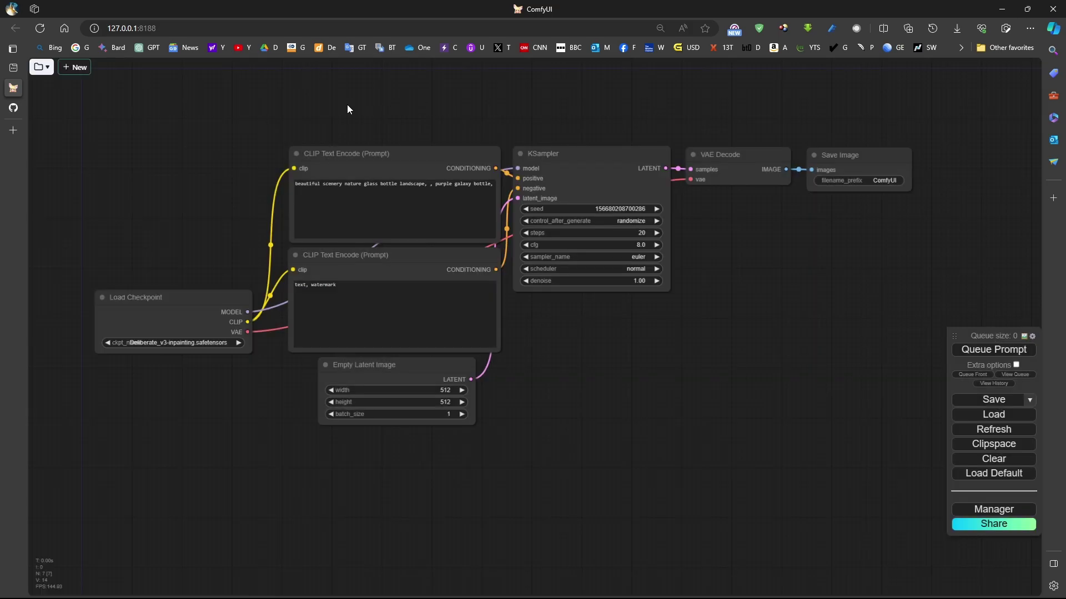
# Create a new workflow and name it "Test1".
pyautogui.click(73, 71)
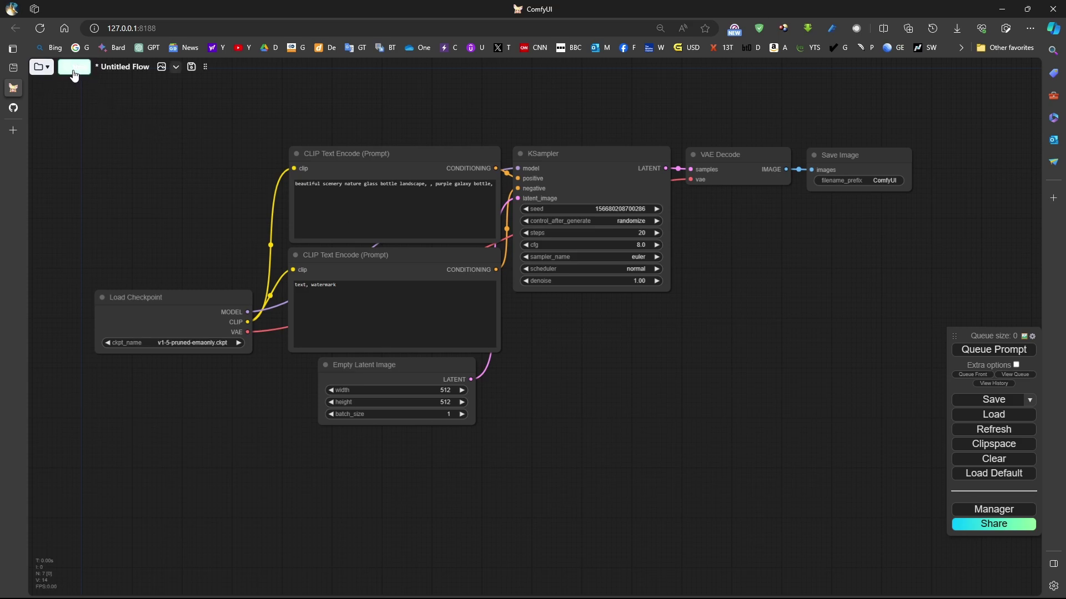
pyautogui.click(124, 67)
pyautogui.hotkey('ctrl', 'a')
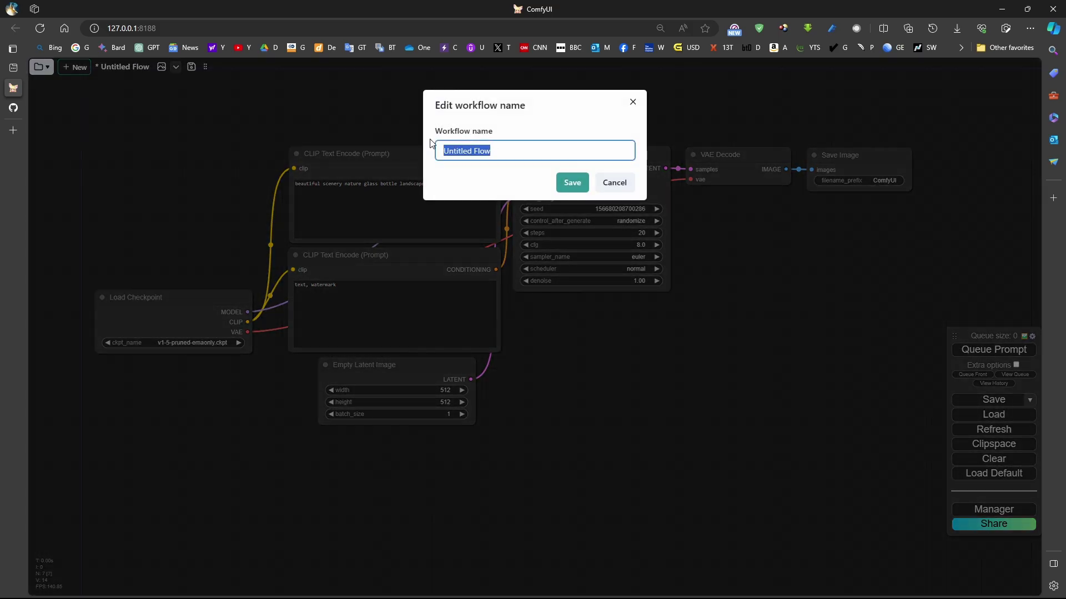
pyautogui.write('Test1')
pyautogui.press('Return')
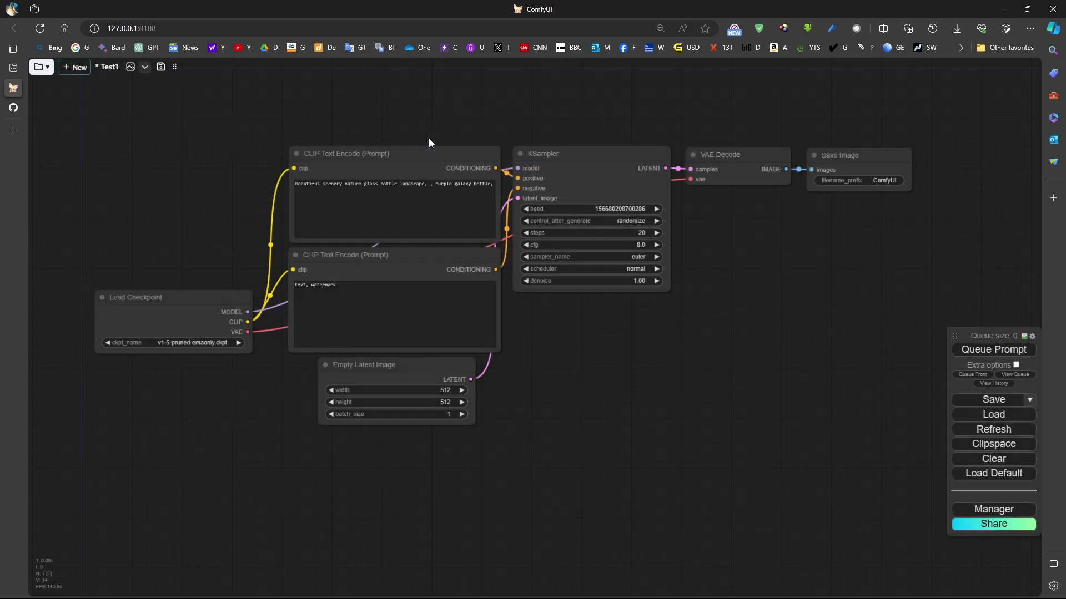
# Move the Test1 workflow into the "Video 2 video" folder and expand the folder to check its contents.
pyautogui.click(47, 68)
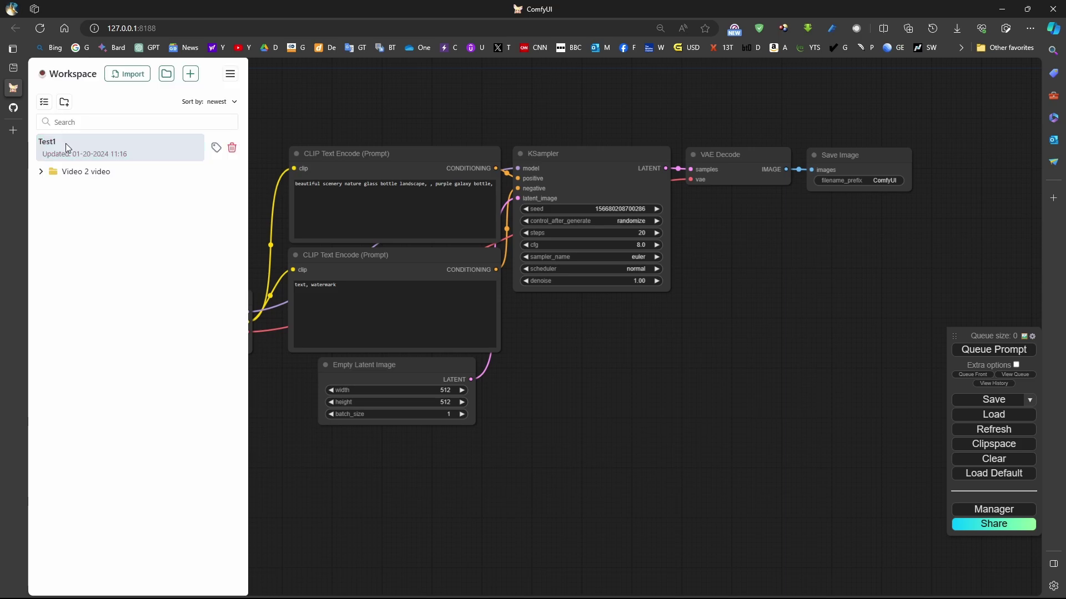
pyautogui.moveTo(65, 150); pyautogui.dragTo(89, 176)
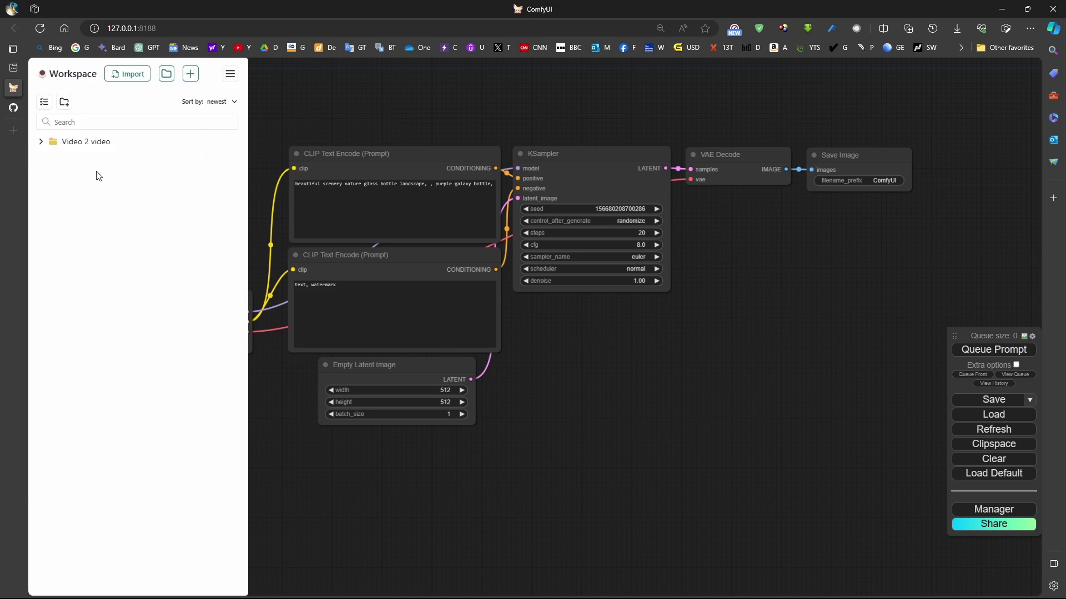
pyautogui.click(41, 143)
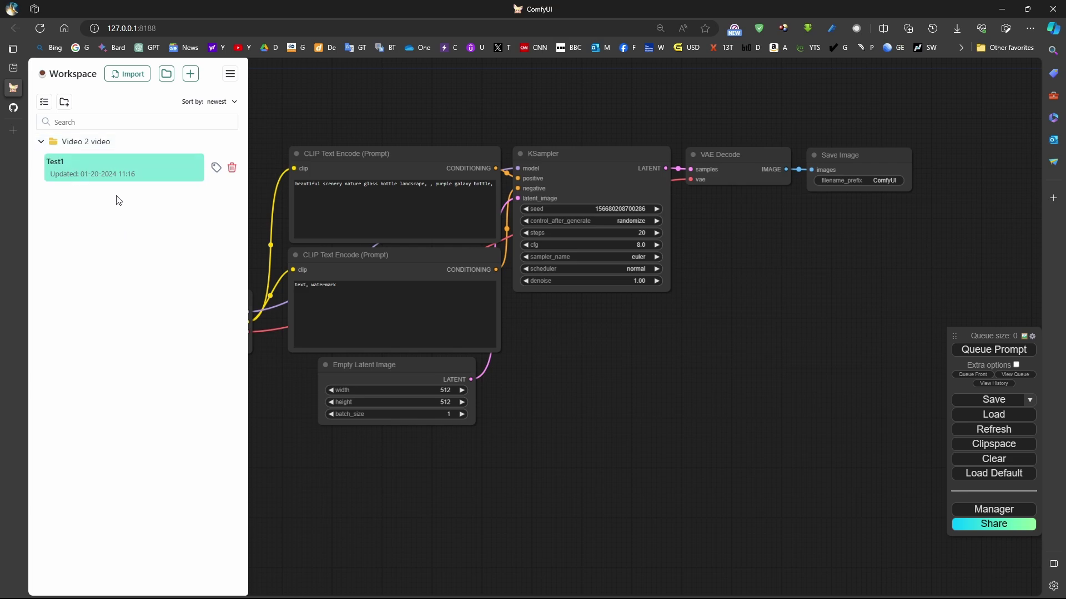
pyautogui.click(660, 427)
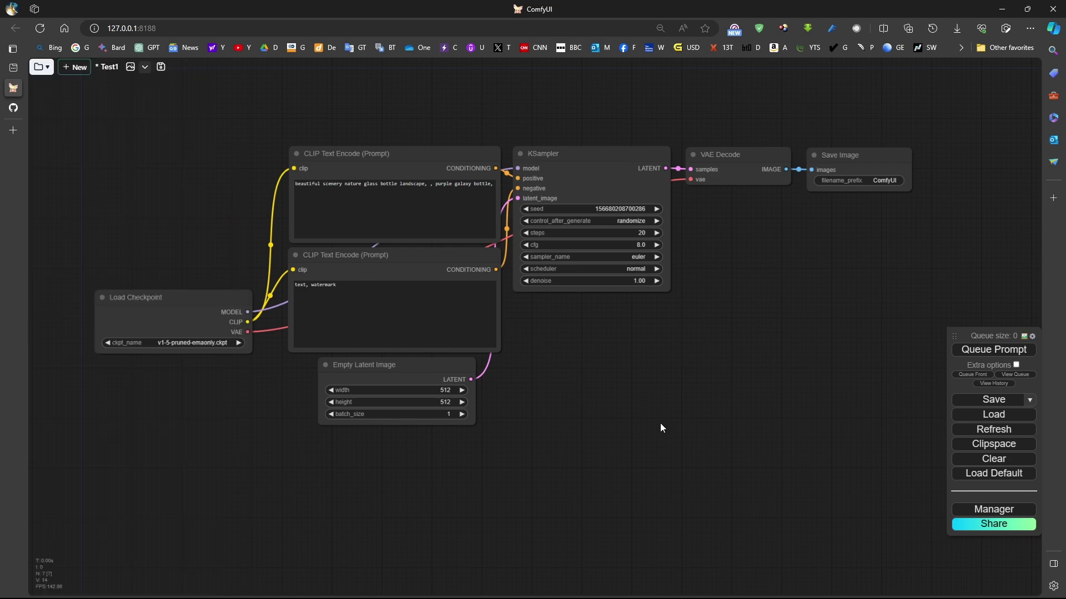
# Add two Note nodes to the canvas below the KSampler node.
pyautogui.doubleClick(571, 345)
pyautogui.click(589, 367)
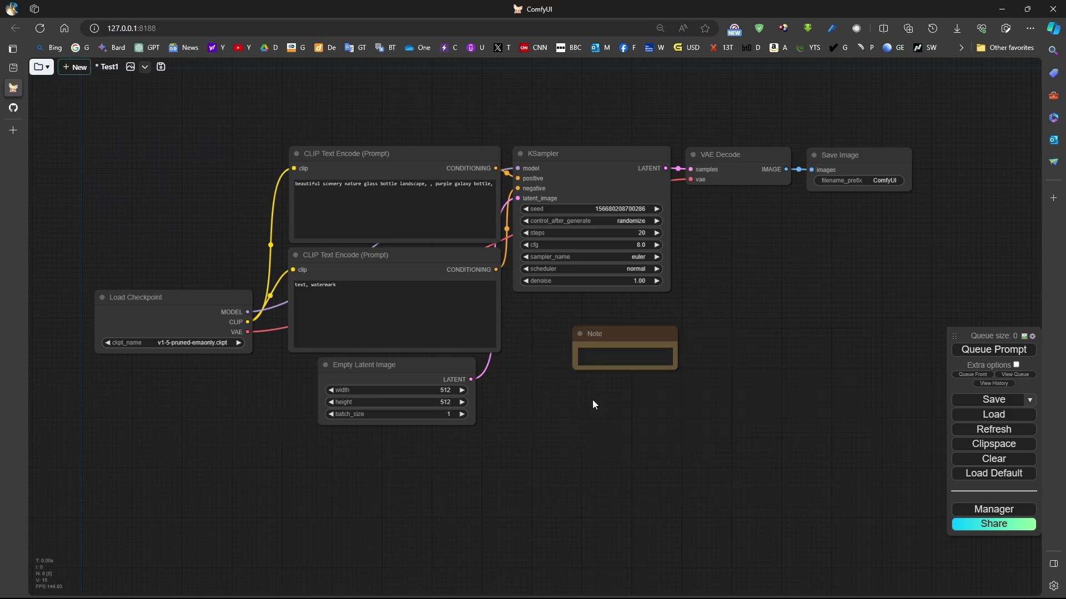
pyautogui.doubleClick(591, 399)
pyautogui.click(589, 412)
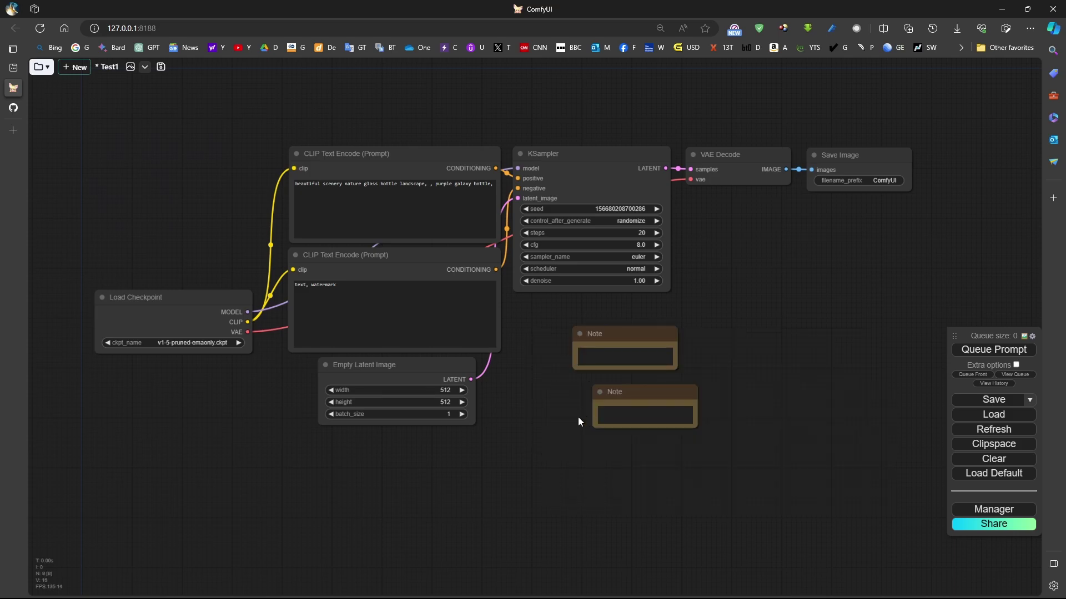
# Insert the saved Test1 workflow from the workspace as a sub-workflow below the existing nodes and inspect both node groups.
pyautogui.click(39, 67)
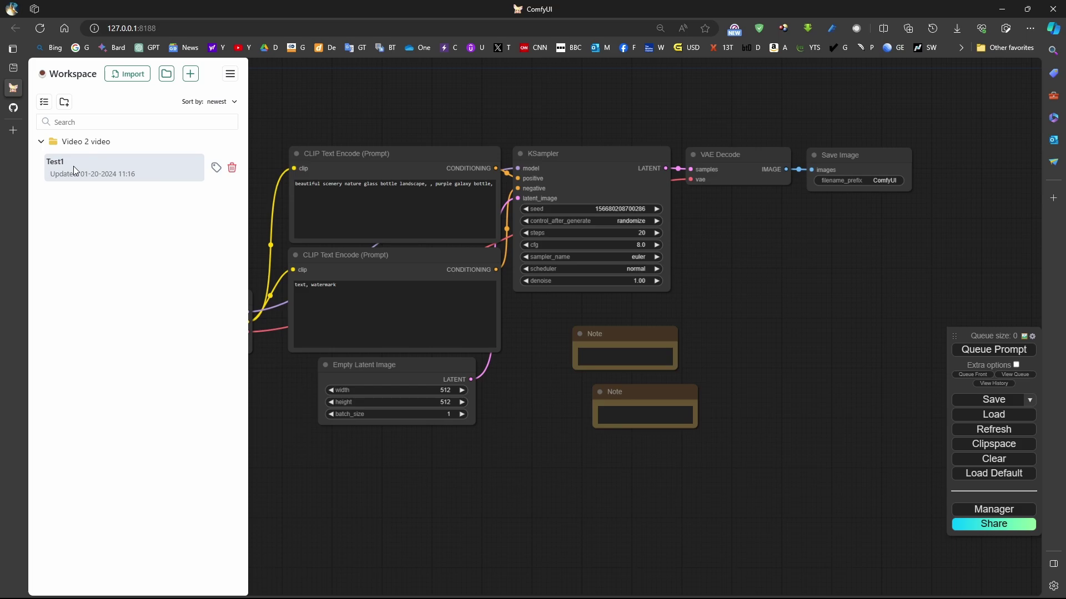
pyautogui.moveTo(75, 166); pyautogui.dragTo(455, 540)
pyautogui.scroll(-8, 465, 518)
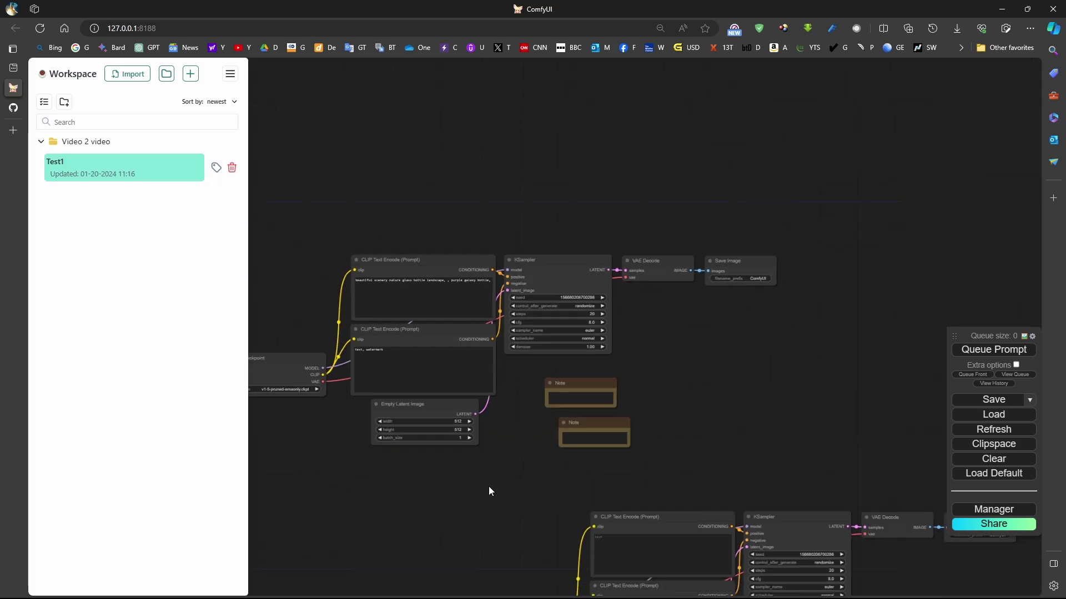
pyautogui.scroll(4, 754, 545)
pyautogui.moveTo(651, 399); pyautogui.dragTo(581, 274)
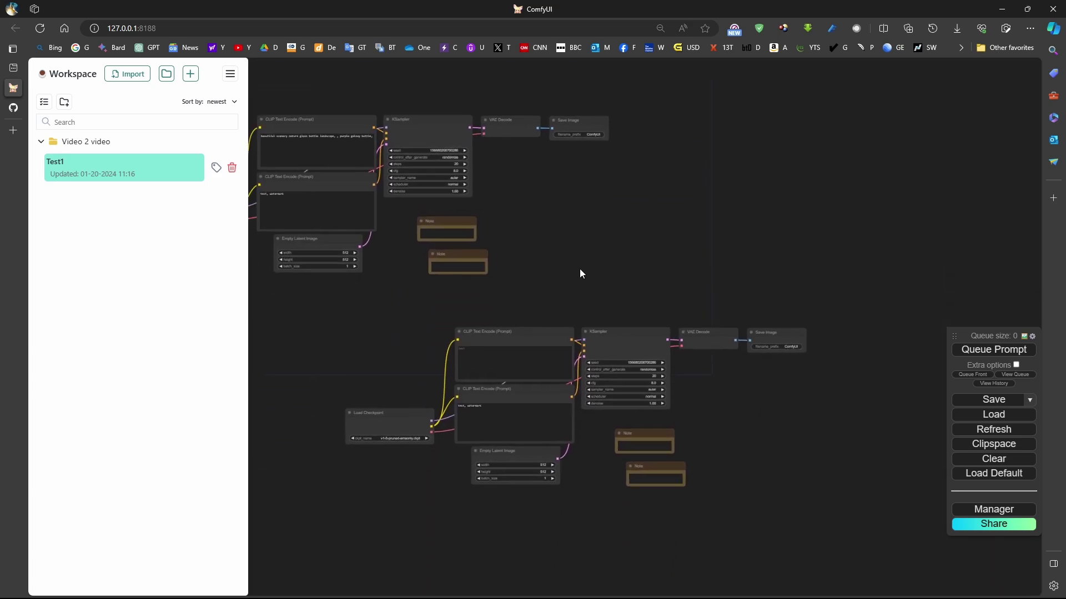
pyautogui.scroll(3, 599, 404)
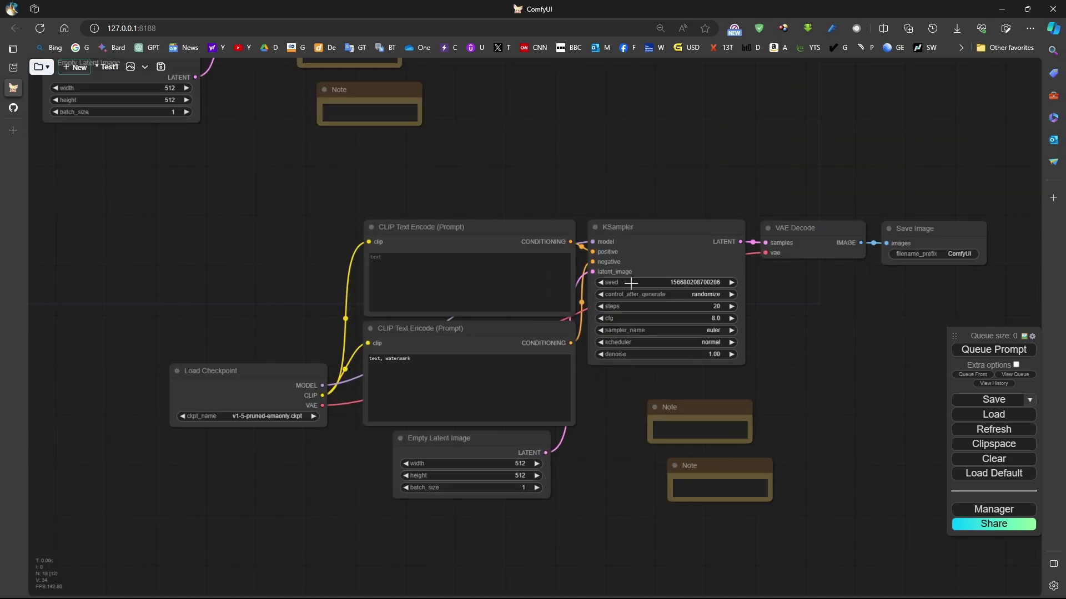
pyautogui.moveTo(1022, 206); pyautogui.dragTo(988, 281)
pyautogui.scroll(-4, 365, 303)
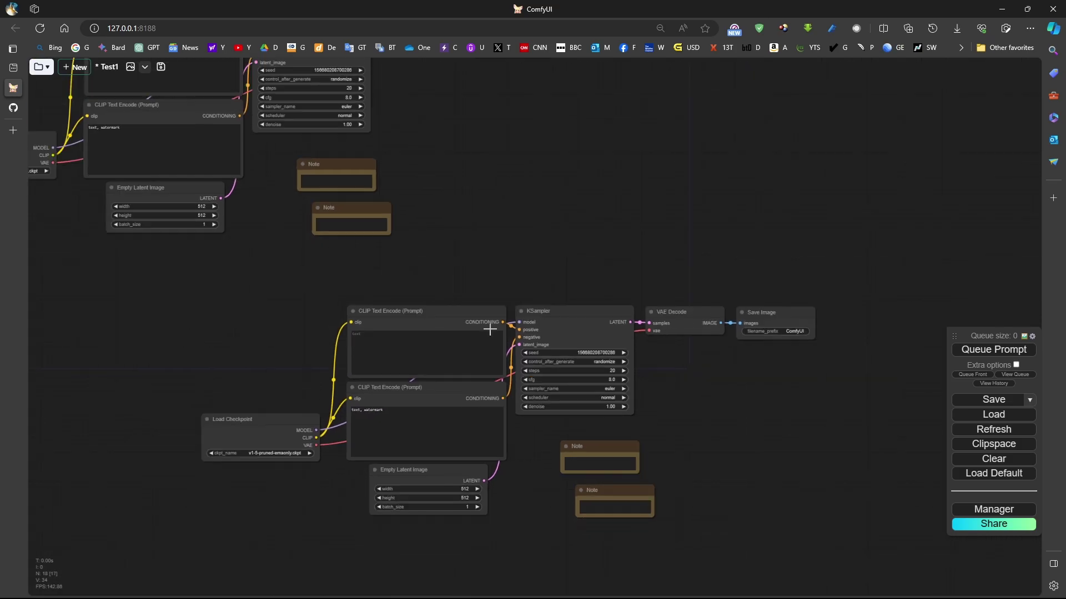
pyautogui.scroll(1, 290, 262)
pyautogui.moveTo(290, 261); pyautogui.dragTo(438, 344)
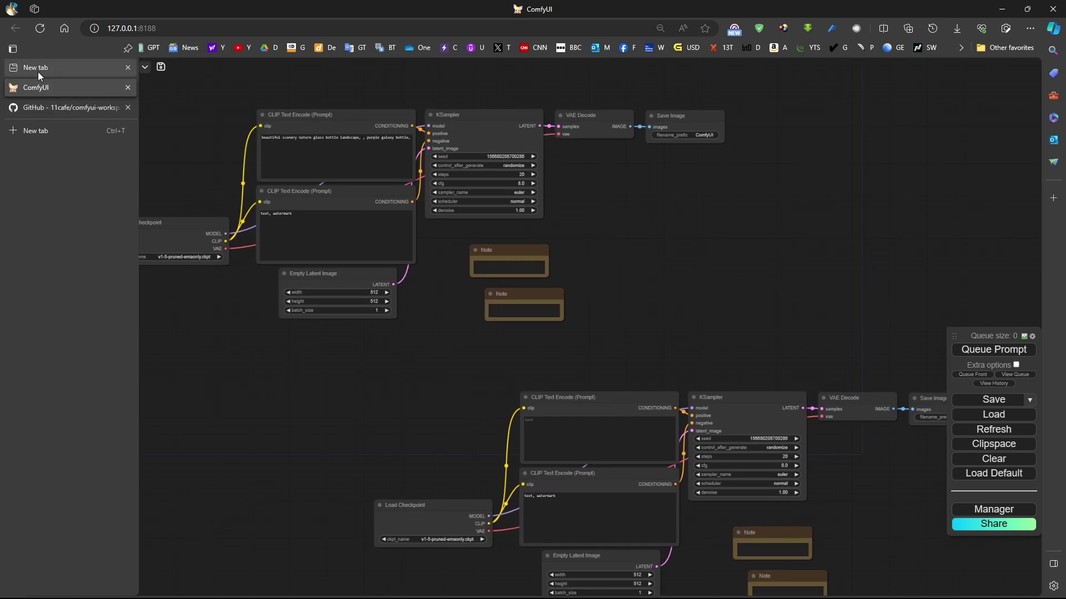
# Try inserting another copy of the saved Test1 workflow from the workspace onto the canvas, and undo the insertion.
pyautogui.click(52, 72)
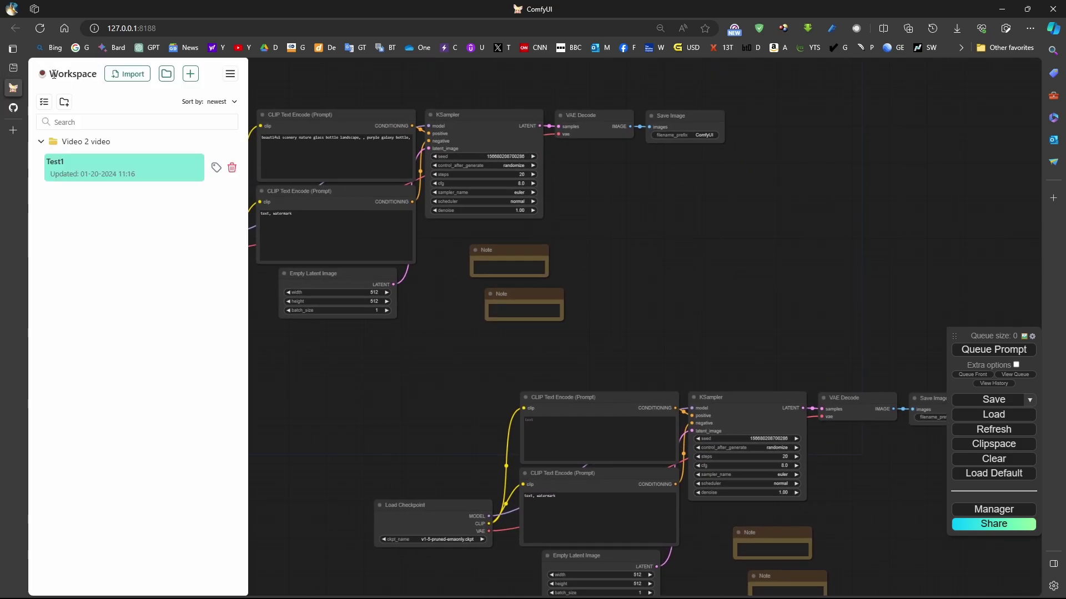
pyautogui.moveTo(83, 172); pyautogui.dragTo(300, 410)
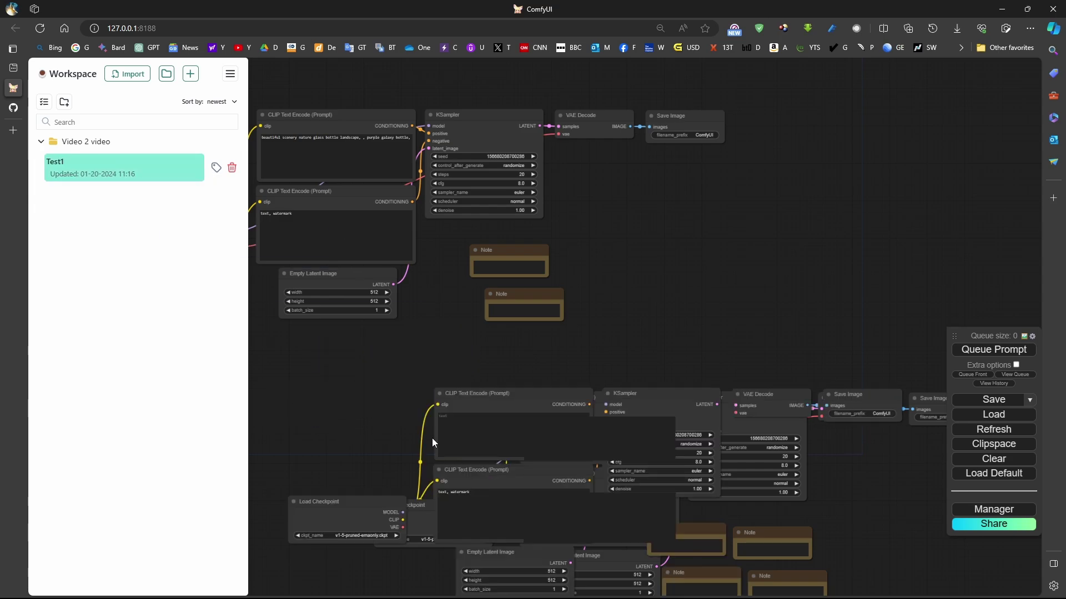
pyautogui.moveTo(432, 438); pyautogui.dragTo(565, 228)
pyautogui.hotkey('ctrl', 'z')
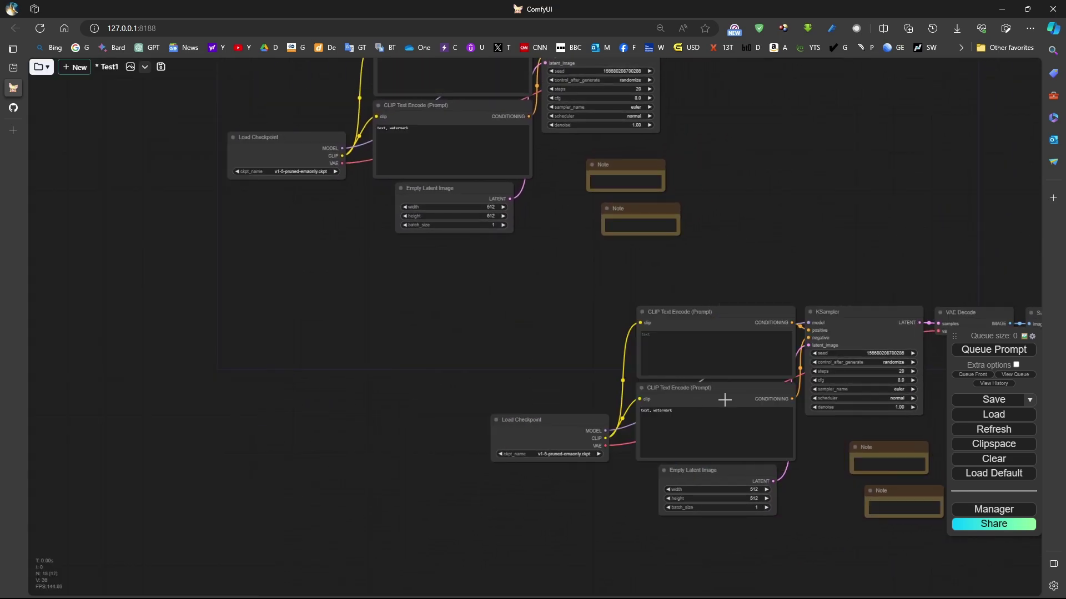
pyautogui.moveTo(436, 318); pyautogui.dragTo(409, 357)
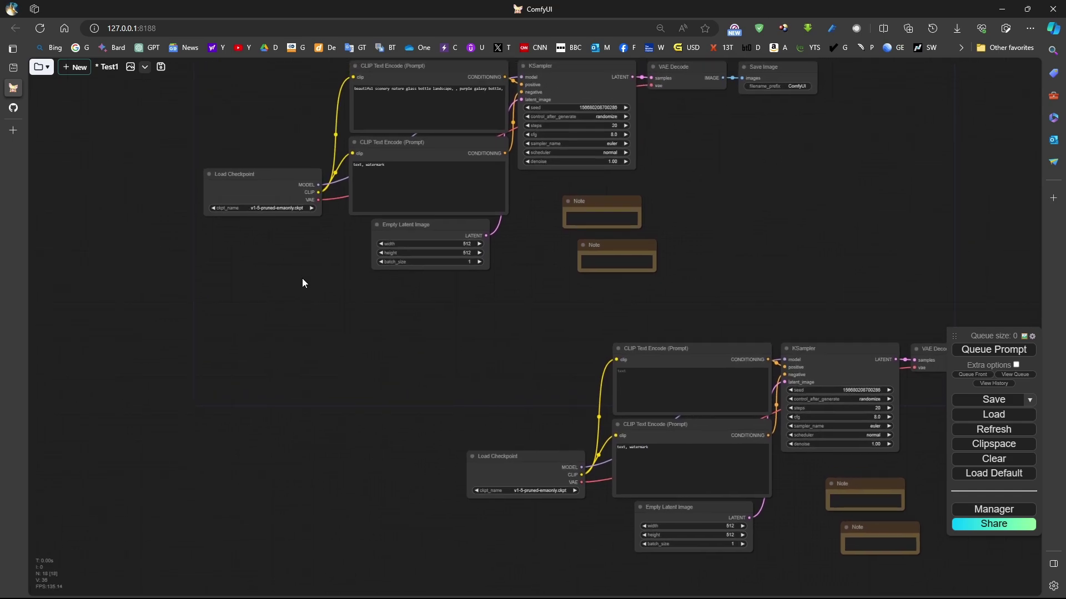
pyautogui.moveTo(302, 283); pyautogui.dragTo(264, 395)
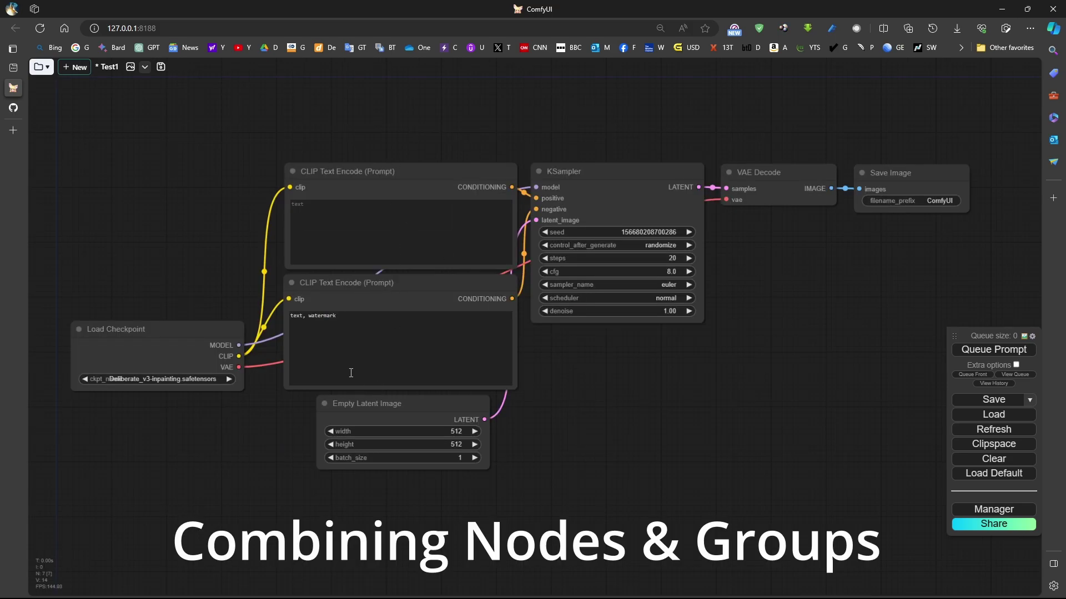
# Convert the Load Checkpoint and both CLIP Text Encode nodes into a group node named "group1", and undo the conversion.
pyautogui.click(381, 171)
pyautogui.keyDown('shift'); pyautogui.click(379, 285); pyautogui.keyUp('shift')
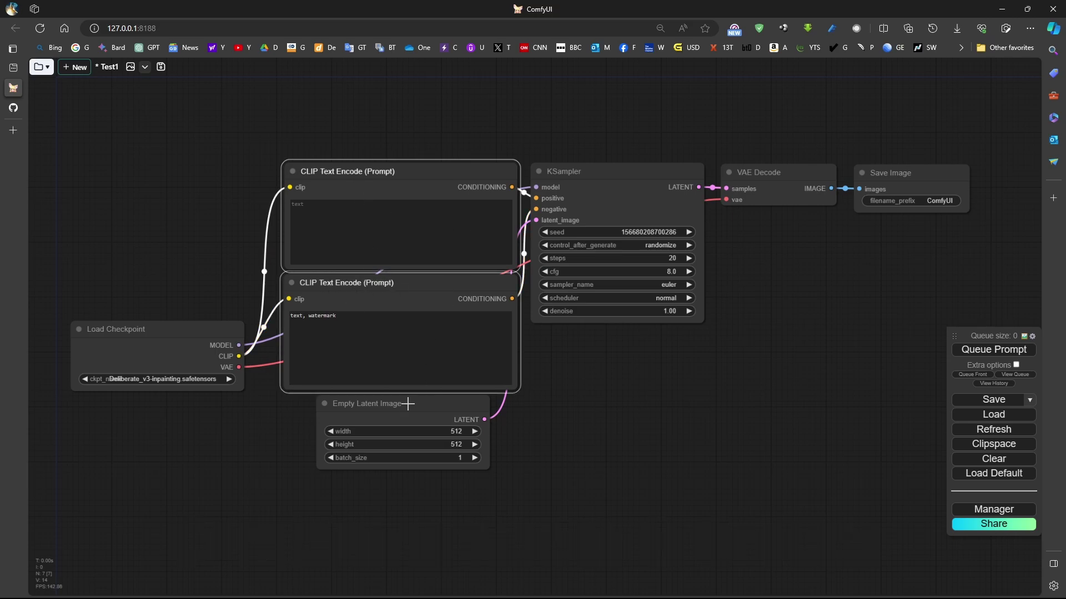
pyautogui.rightClick(187, 330)
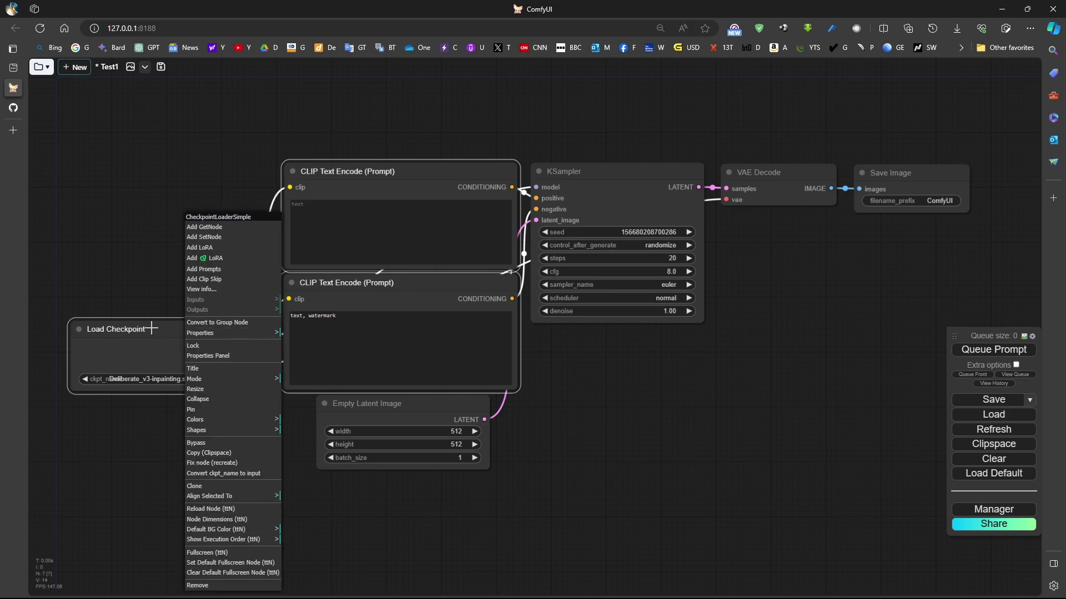
pyautogui.click(220, 323)
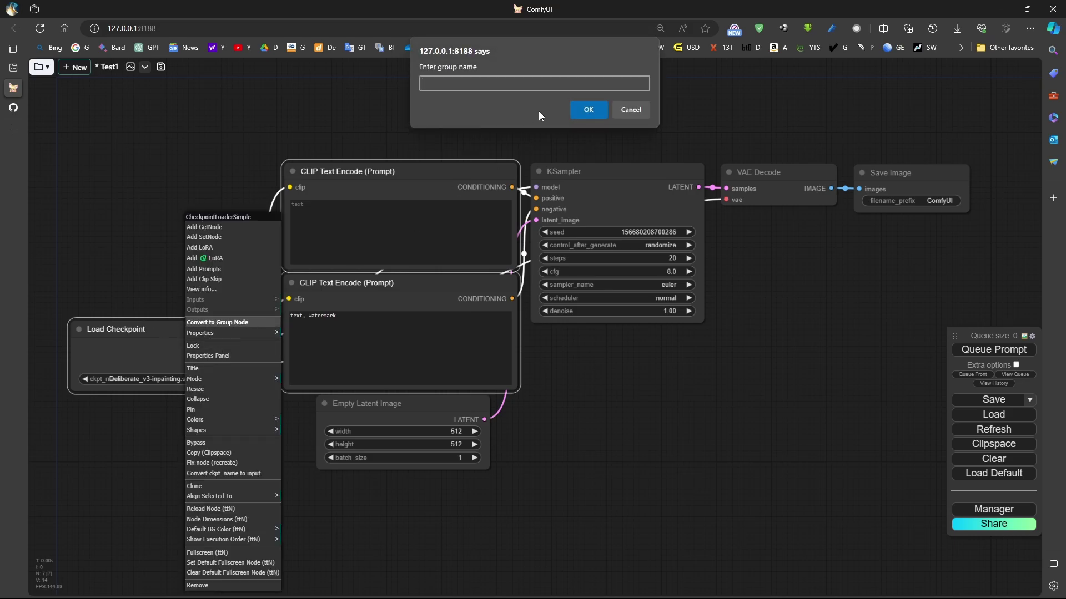
pyautogui.write('group1')
pyautogui.press('Return')
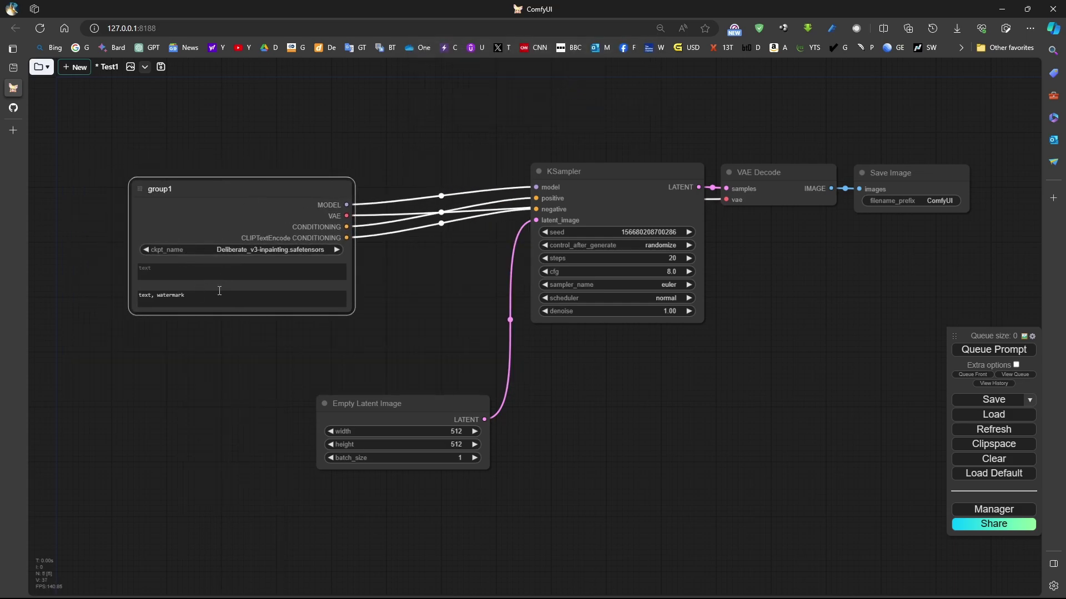
pyautogui.moveTo(219, 188); pyautogui.dragTo(241, 161)
pyautogui.hotkey('ctrl', 'z')
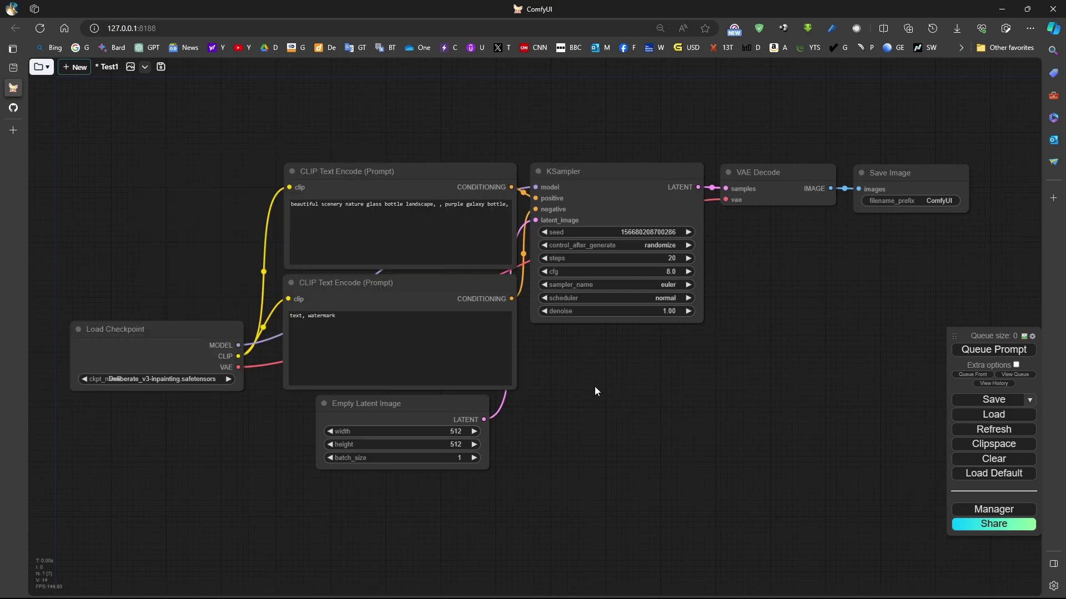
# Add a group on the empty canvas below the KSampler node and title it "Group1".
pyautogui.rightClick(594, 386)
pyautogui.click(616, 398)
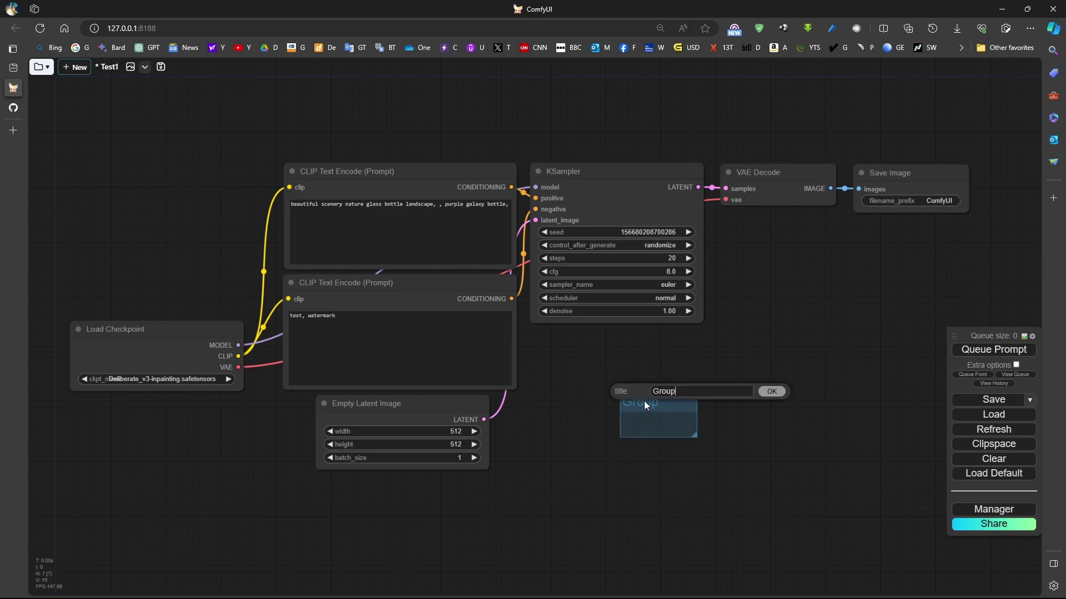
pyautogui.click(771, 391)
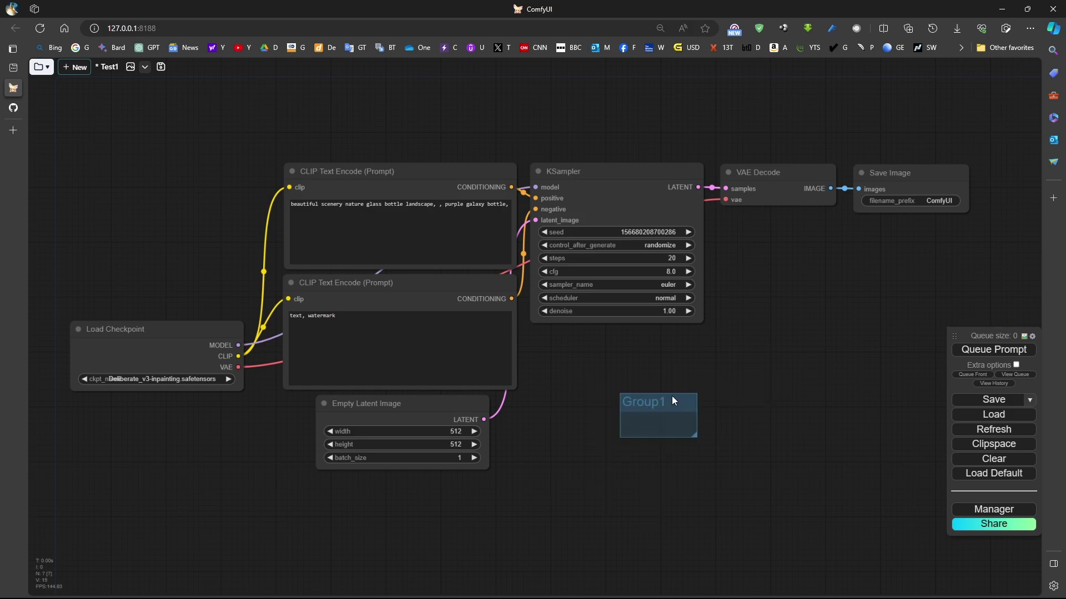
# Place Group1 over the corners of the lower CLIP Text Encode and Empty Latent Image nodes, and shift them together with the group.
pyautogui.moveTo(671, 395); pyautogui.dragTo(516, 382)
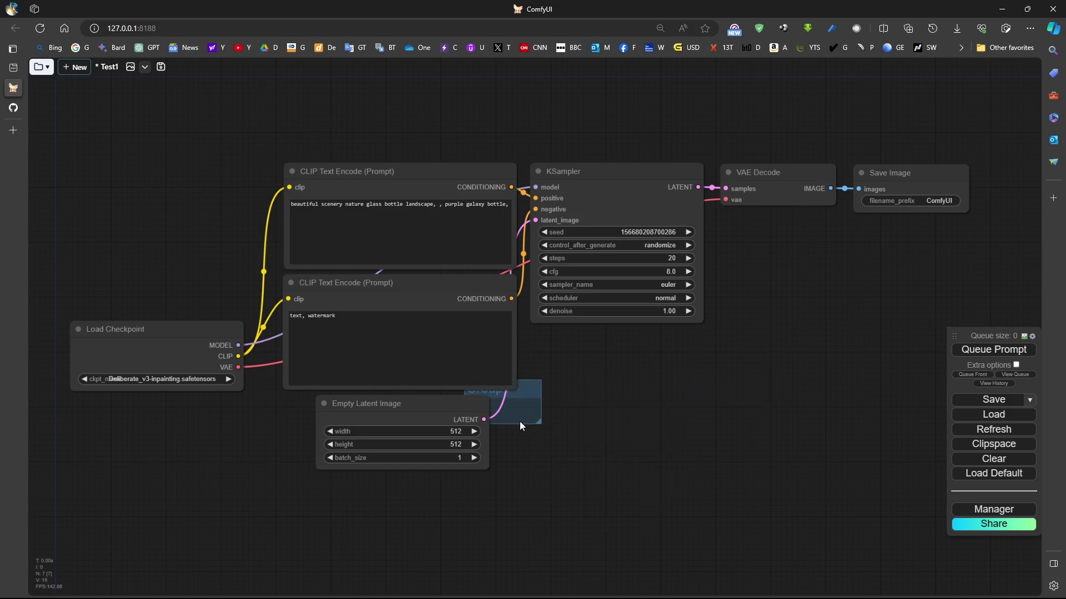
pyautogui.moveTo(466, 283); pyautogui.dragTo(467, 279)
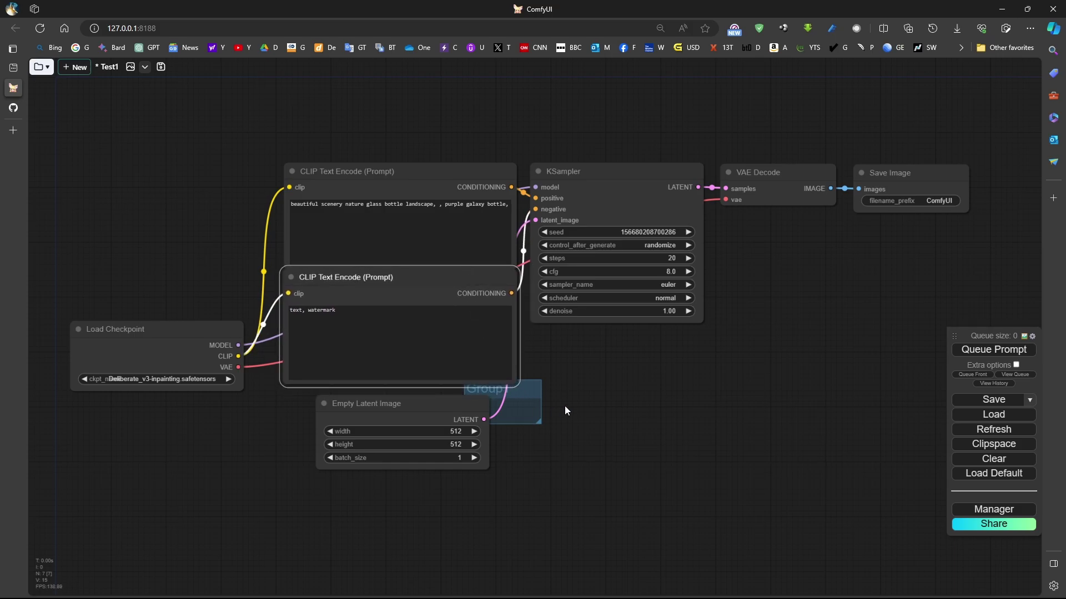
pyautogui.moveTo(534, 393); pyautogui.dragTo(592, 462)
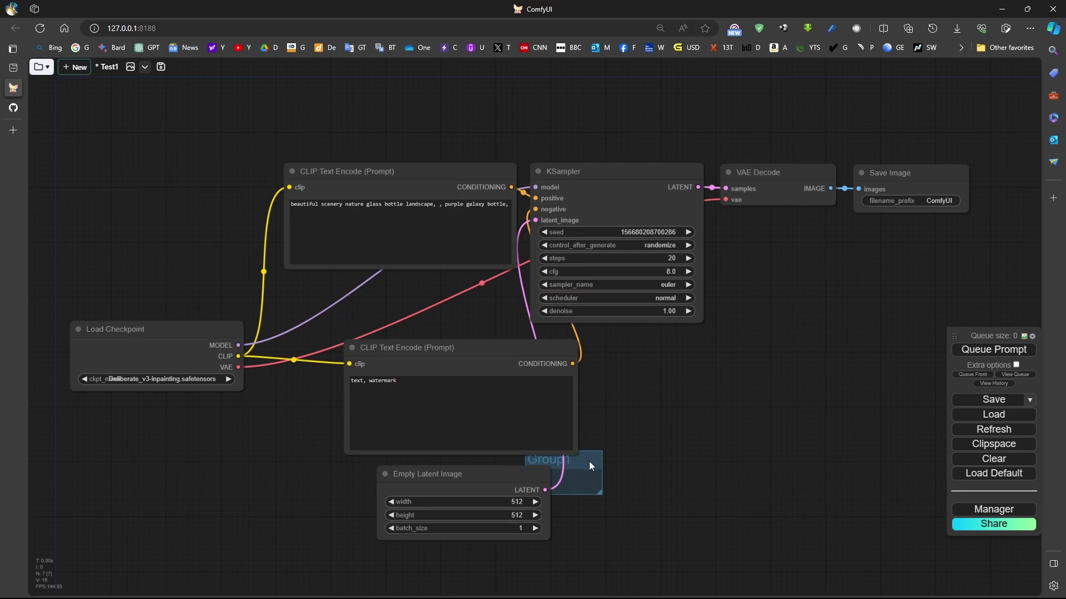
# Fit Group1 to its nodes, and shift the group and the KSampler node further right on the canvas.
pyautogui.rightClick(588, 461)
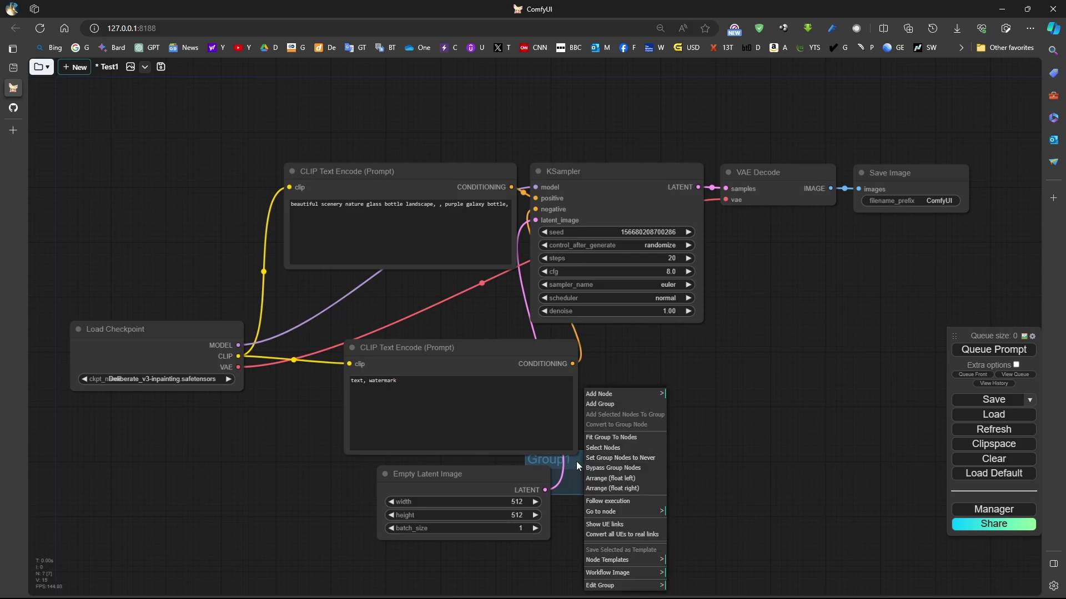
pyautogui.click(611, 437)
pyautogui.moveTo(447, 330); pyautogui.dragTo(600, 367)
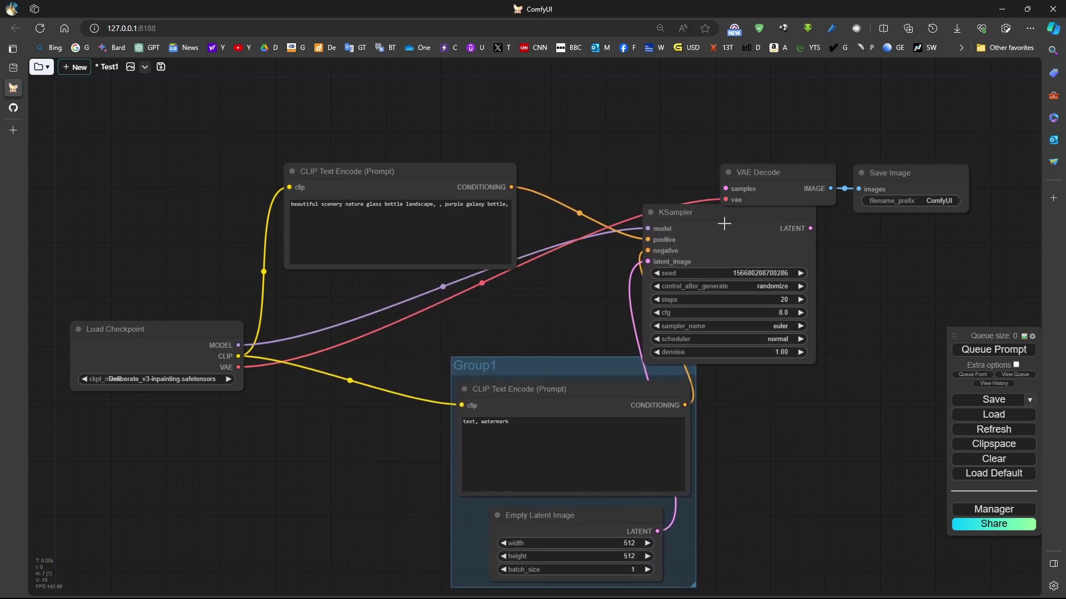
pyautogui.moveTo(679, 217); pyautogui.dragTo(770, 235)
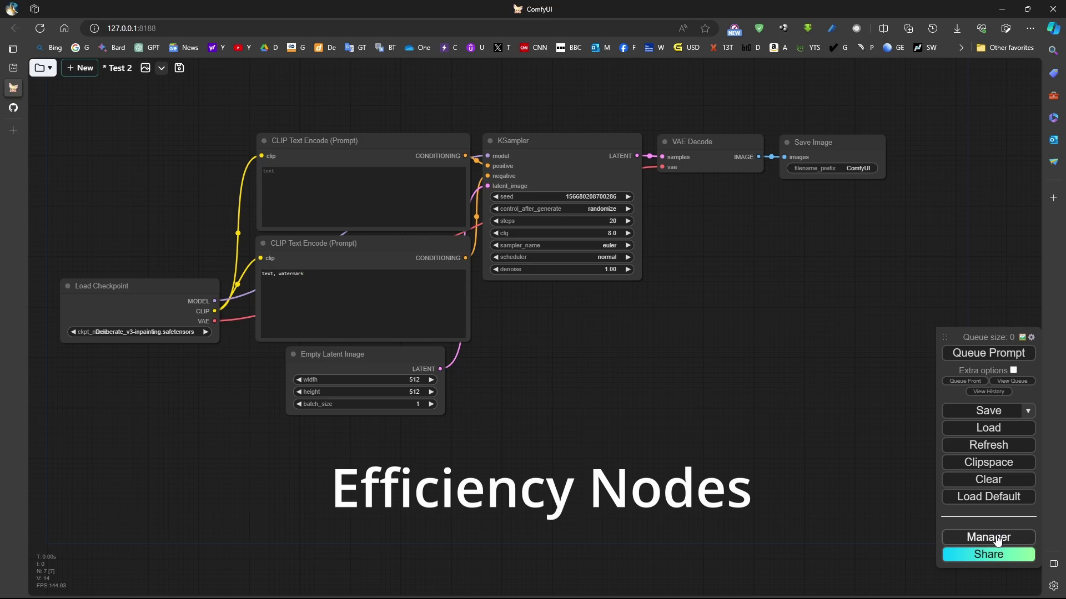
# Convert both CLIP Text Encode nodes and the Empty Latent Image node in the Test 2 workflow into a group node named "group1".
pyautogui.click(333, 141)
pyautogui.keyDown('shift'); pyautogui.click(333, 243); pyautogui.keyUp('shift')
pyautogui.keyDown('shift'); pyautogui.click(355, 354); pyautogui.keyUp('shift')
pyautogui.rightClick(390, 355)
pyautogui.click(422, 263)
pyautogui.write('g')
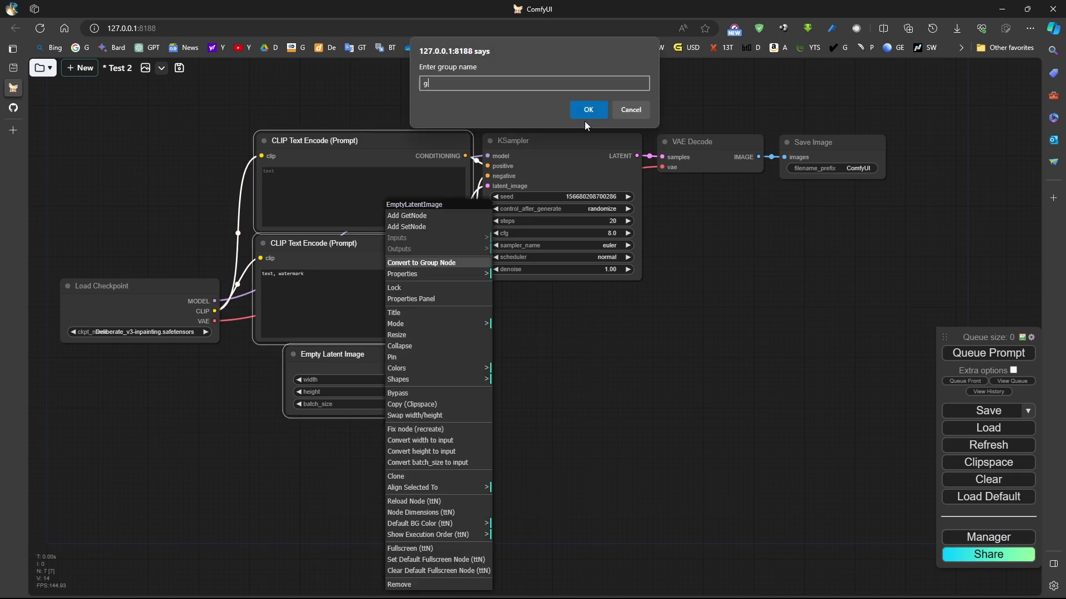
pyautogui.write('roup1')
pyautogui.press('Return')
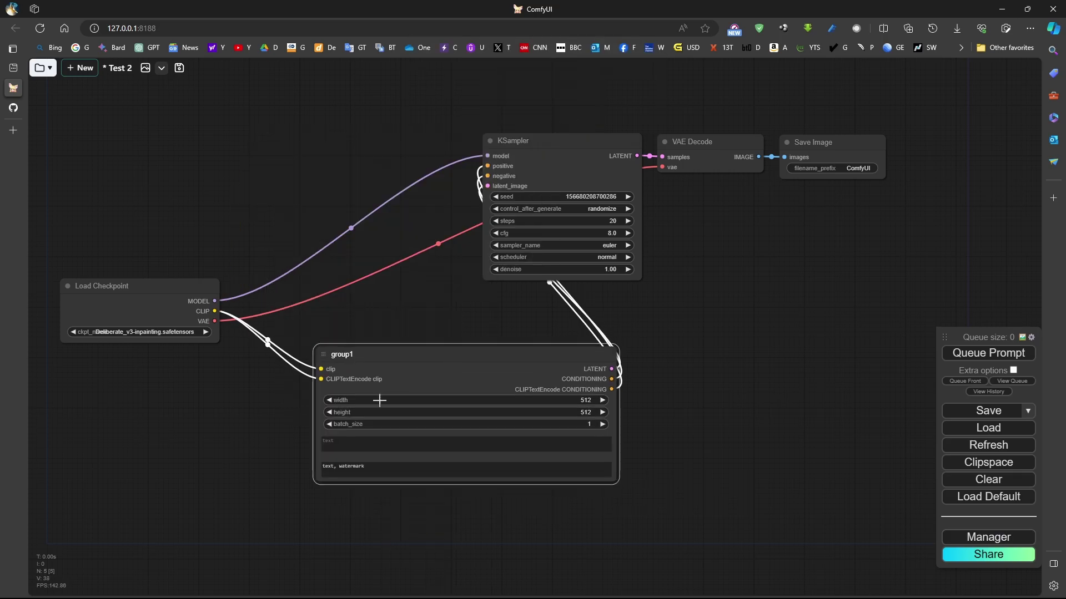
# Search the ComfyUI Manager's installable custom nodes for "efficiency".
pyautogui.click(987, 537)
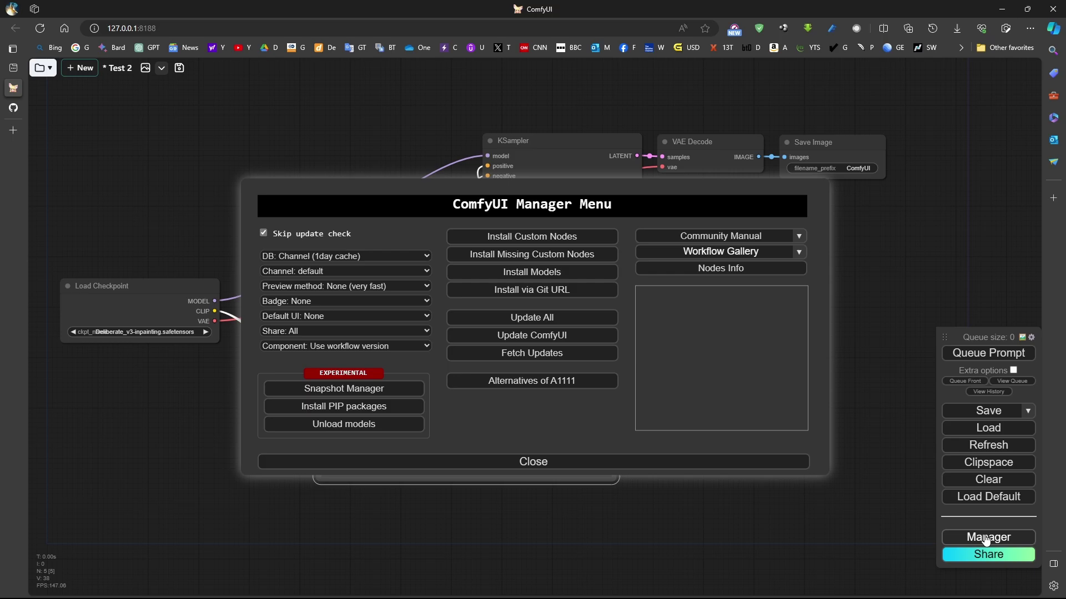
pyautogui.click(541, 240)
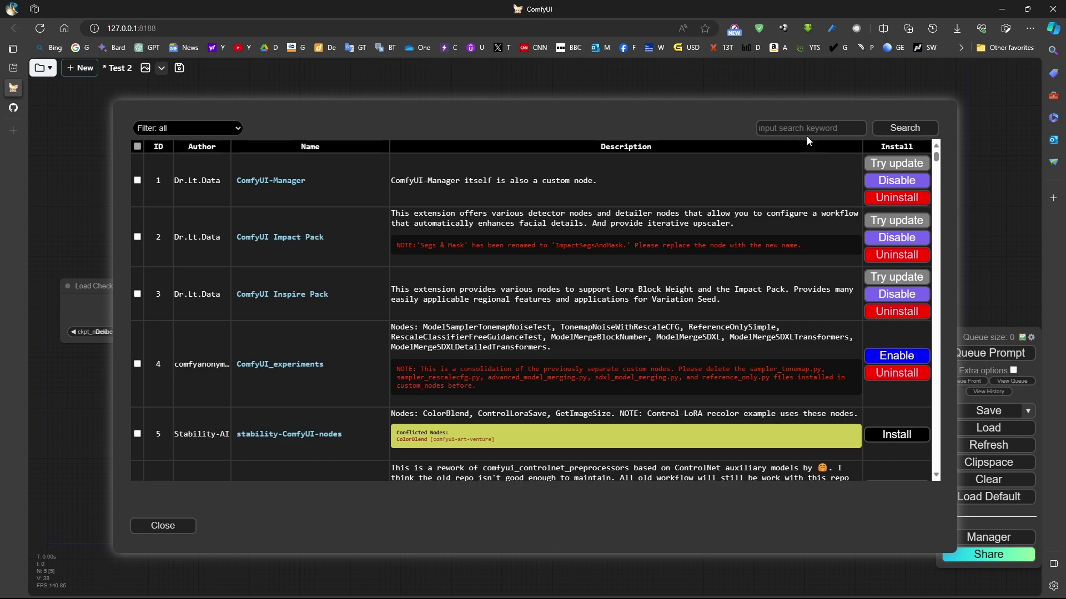
pyautogui.click(799, 130)
pyautogui.write('efficie')
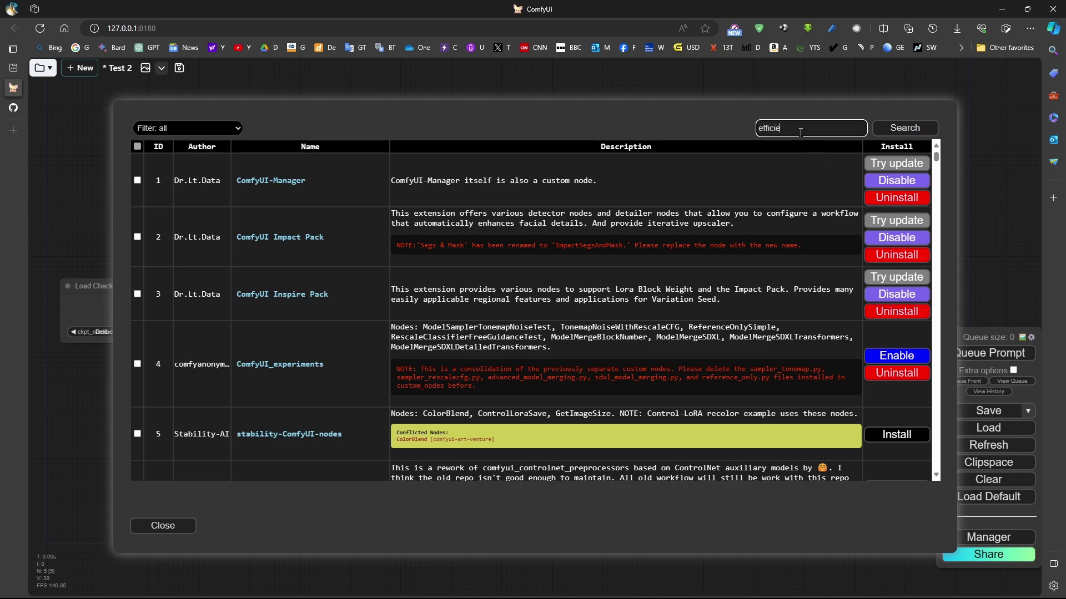
pyautogui.write('ncy')
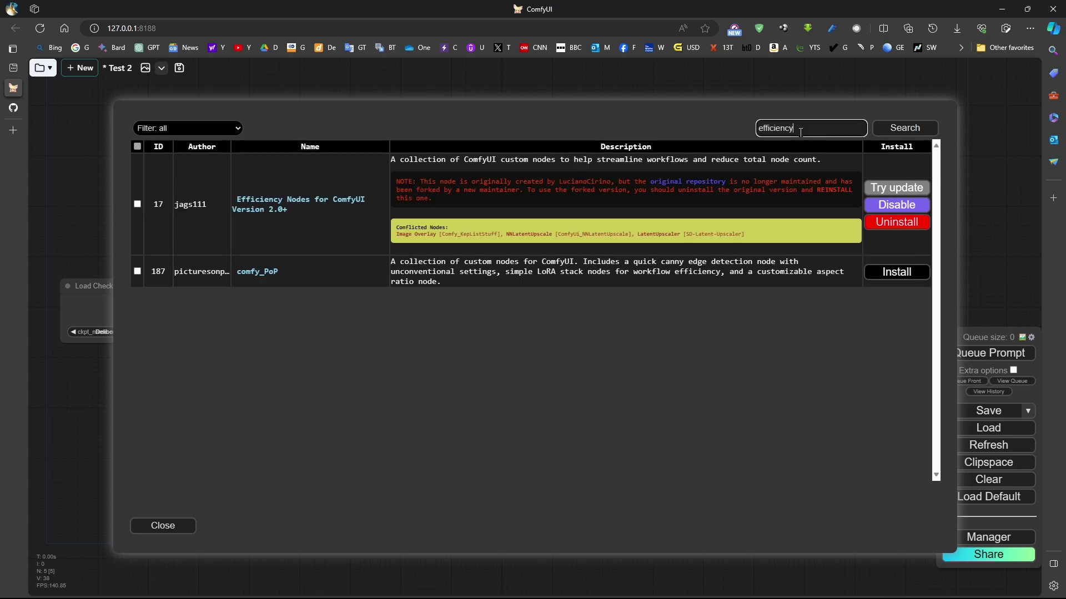
# Open the GitHub page of Efficiency Nodes for ComfyUI Version 2.0+ and review the example workflows in its README.
pyautogui.click(272, 209)
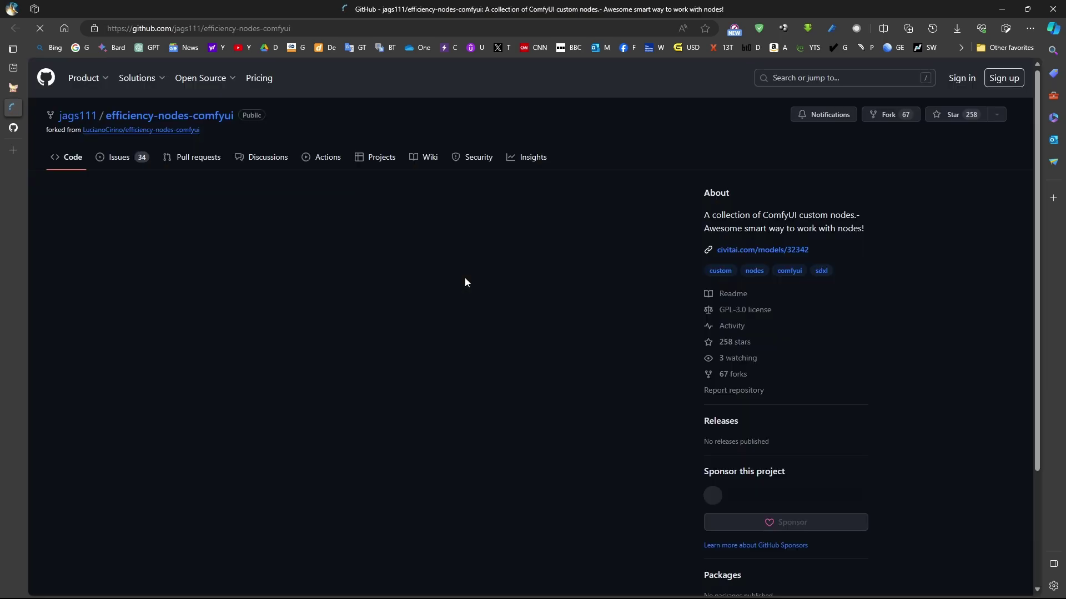
pyautogui.scroll(-20, 295, 299)
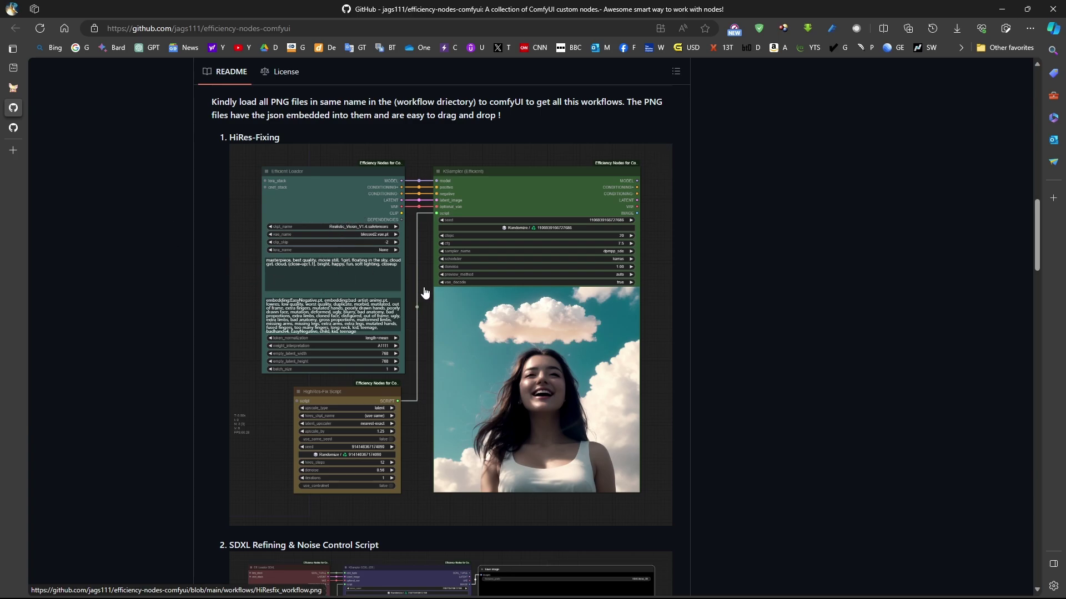
pyautogui.hotkey('ctrl', 'shift', 'Tab')
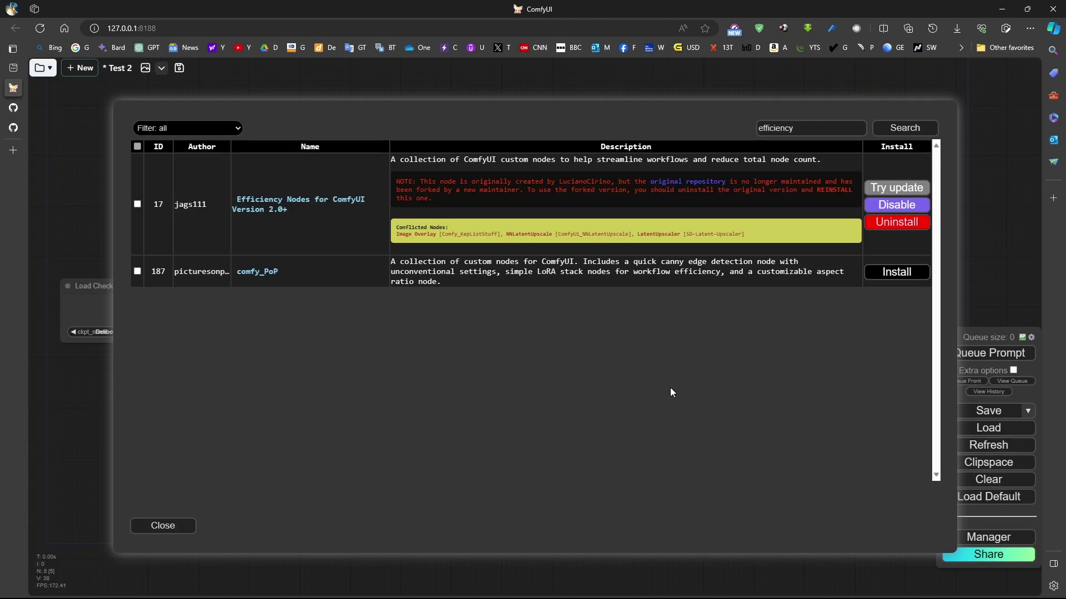
pyautogui.hotkey('alt', 'Tab')
pyautogui.scroll(-5, 476, 379)
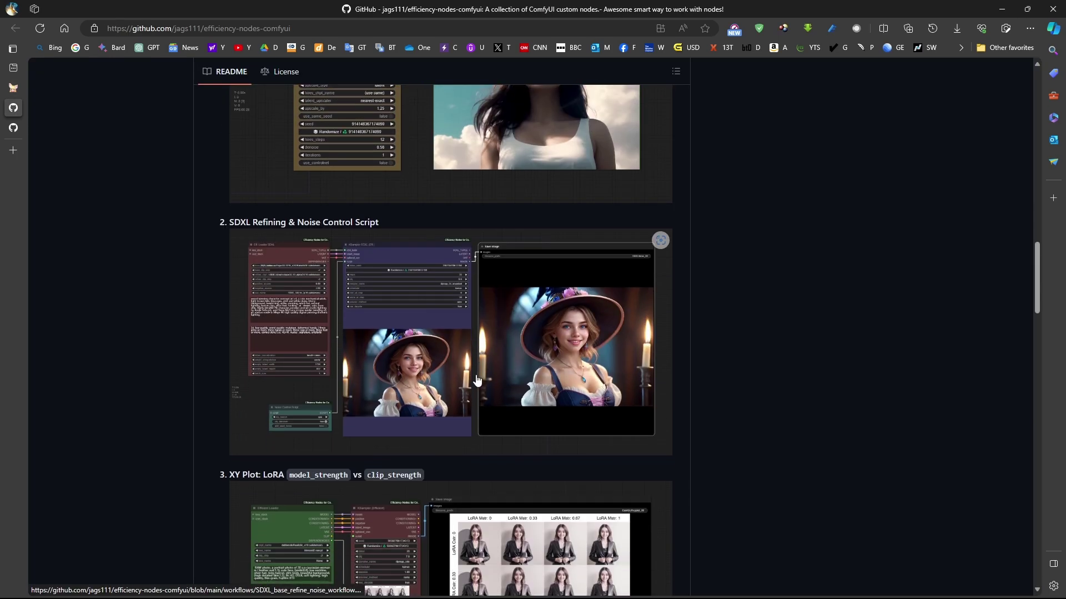
pyautogui.scroll(5, 476, 379)
pyautogui.scroll(-9, 459, 369)
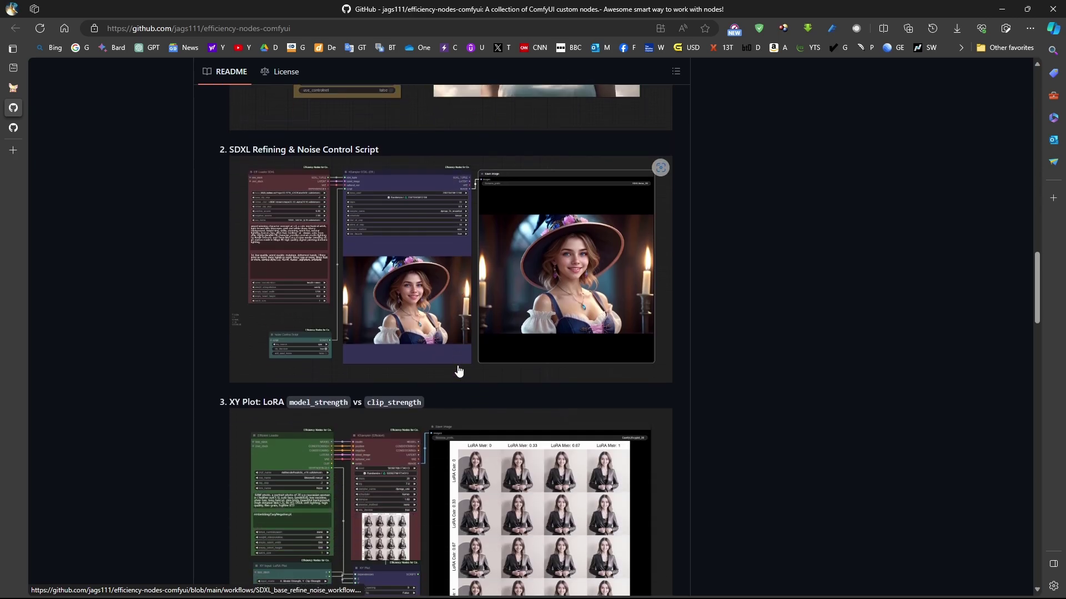
pyautogui.scroll(3, 459, 369)
pyautogui.scroll(-2, 459, 369)
pyautogui.scroll(8, 455, 388)
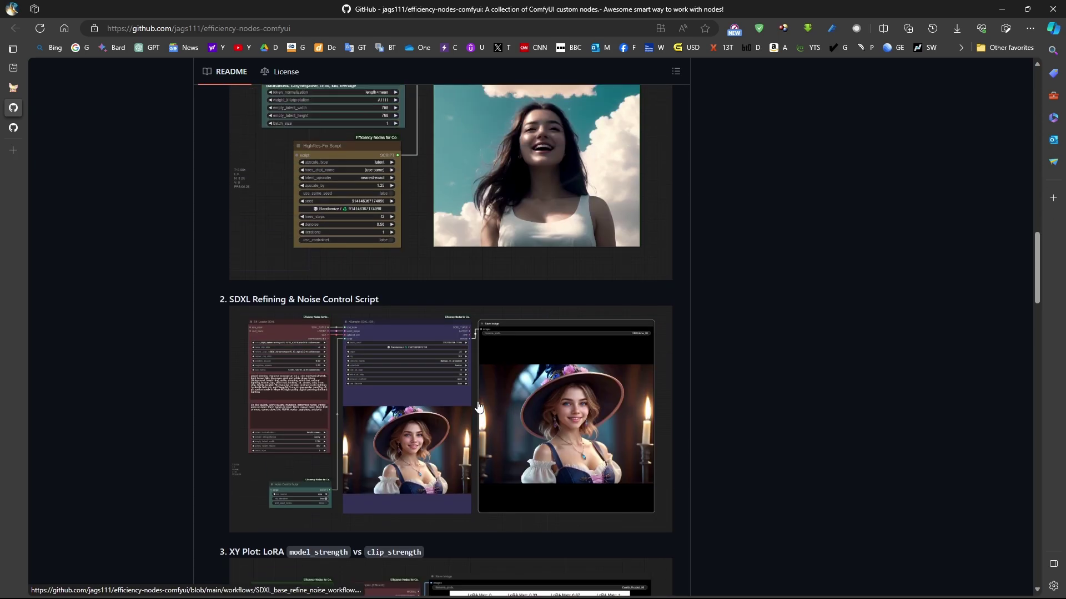
# Open the HiRes-Fixing example image HiResfix_workflow.png and examine its Efficient Loader and KSampler (Efficient) nodes.
pyautogui.click(440, 368)
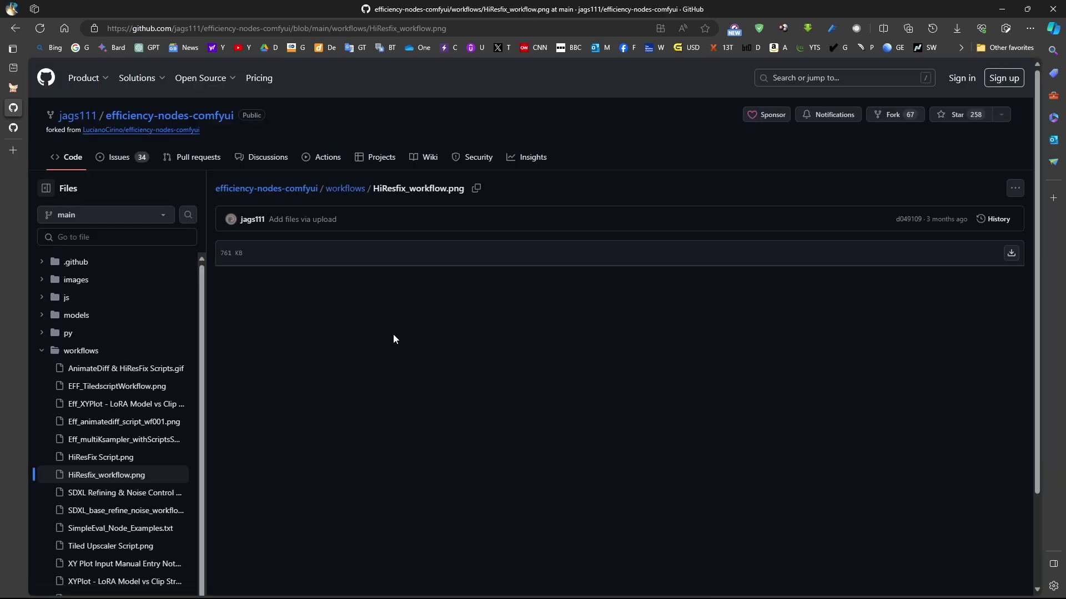
pyautogui.scroll(-2, 249, 373)
pyautogui.scroll(-2, 166, 388)
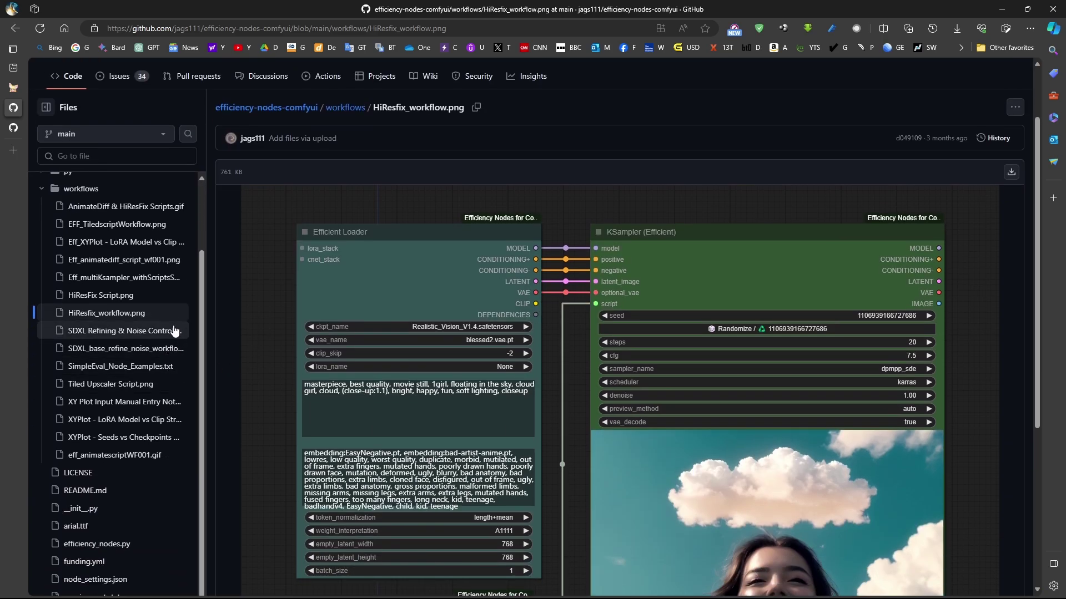
# Open HiResFix Script.png from the repository's workflows folder and examine its HighRes-Fix Script node and sample image.
pyautogui.click(112, 296)
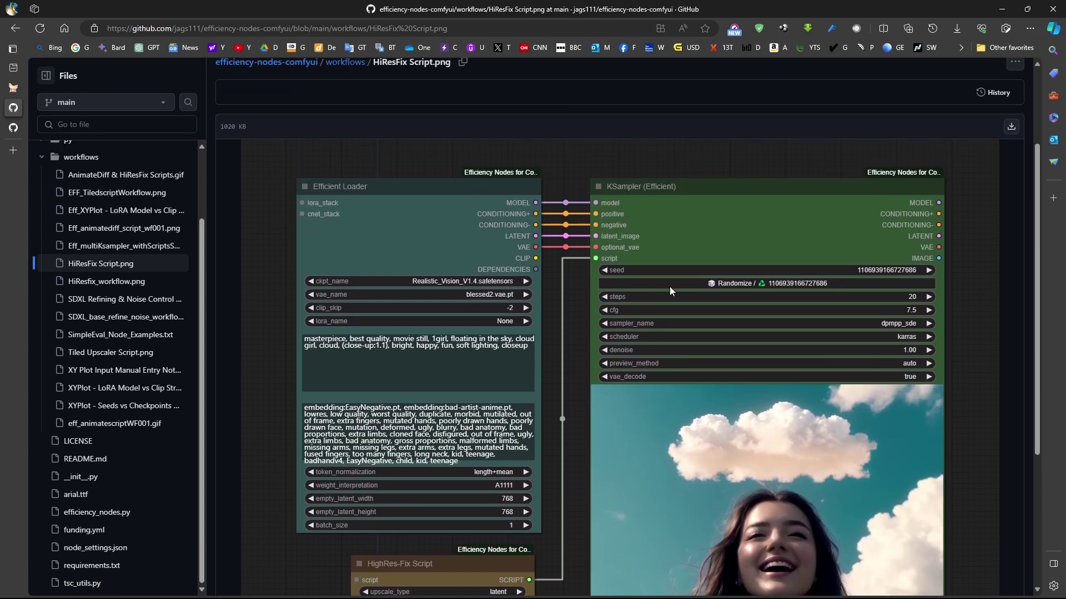
pyautogui.scroll(-3, 781, 207)
pyautogui.scroll(-3, 672, 311)
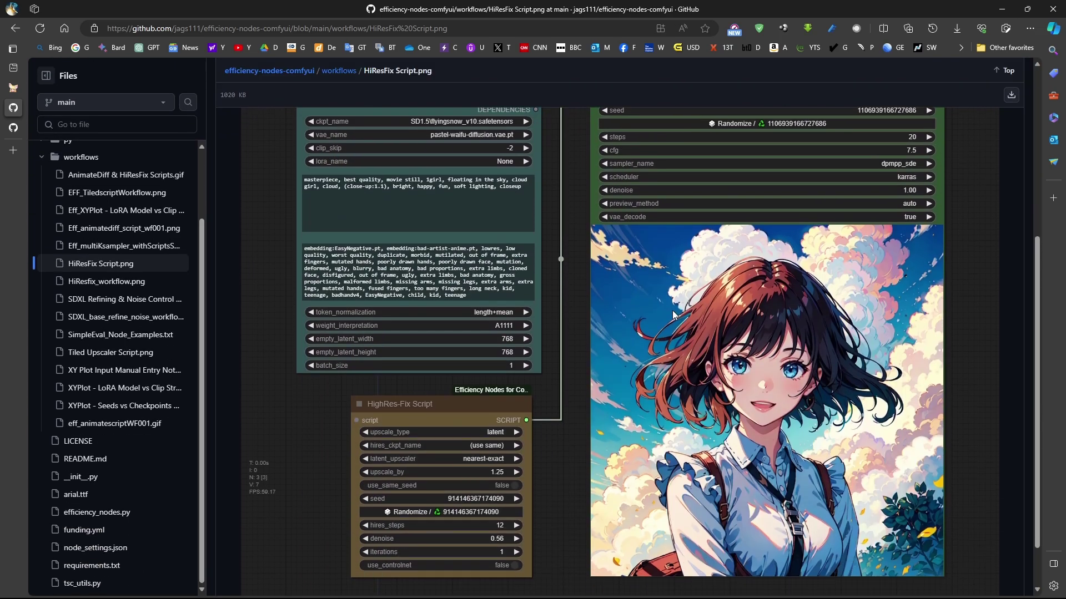
pyautogui.scroll(-1, 672, 313)
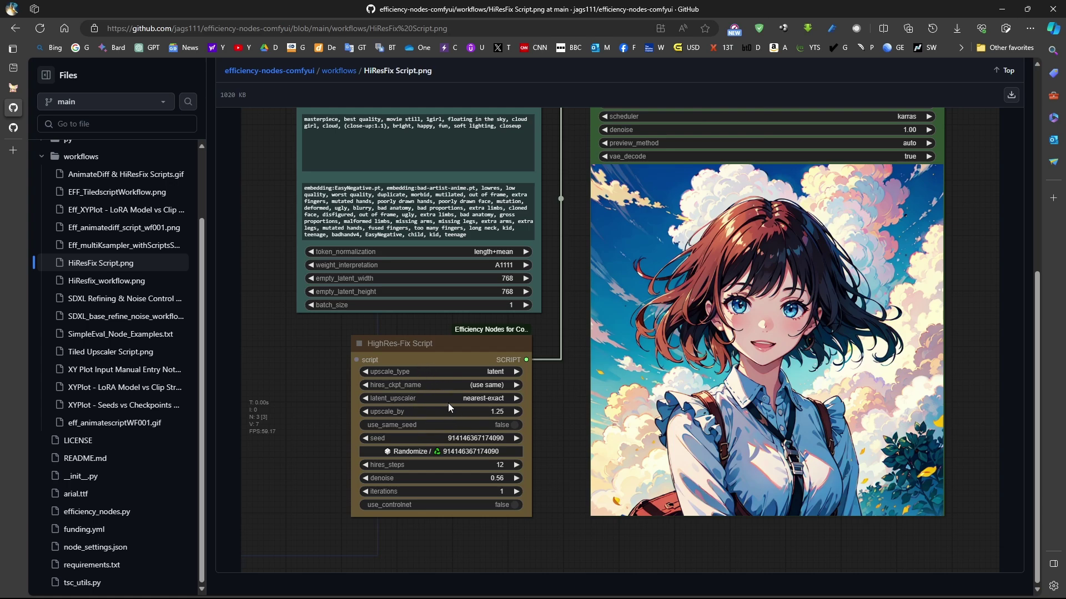
# Save the HiResFix Script example image to the ComfyUI content folder as workflow.png, overwriting the existing file.
pyautogui.scroll(1, 447, 403)
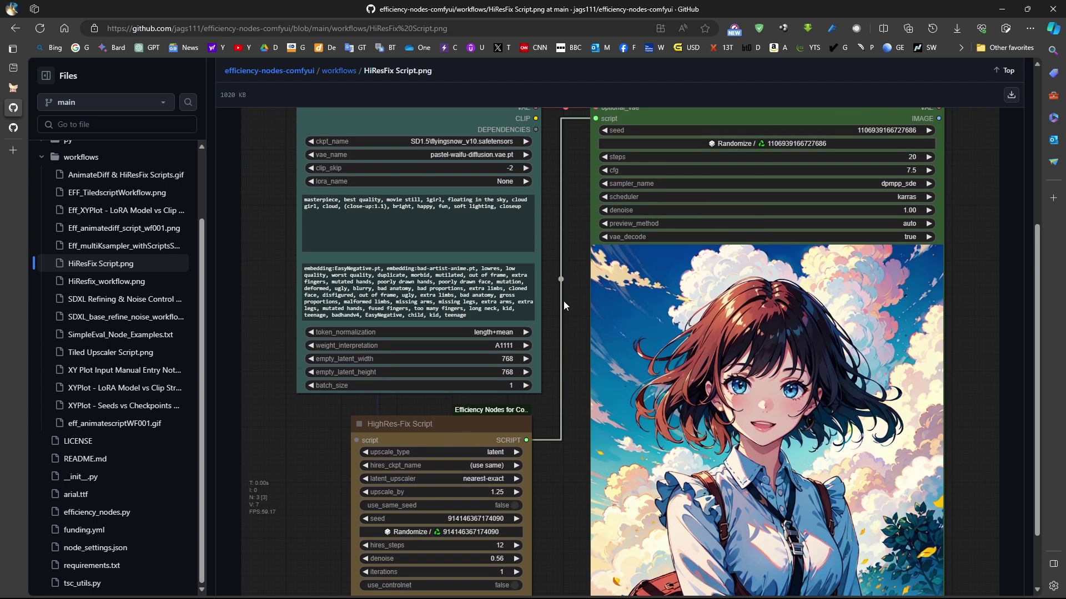
pyautogui.rightClick(599, 267)
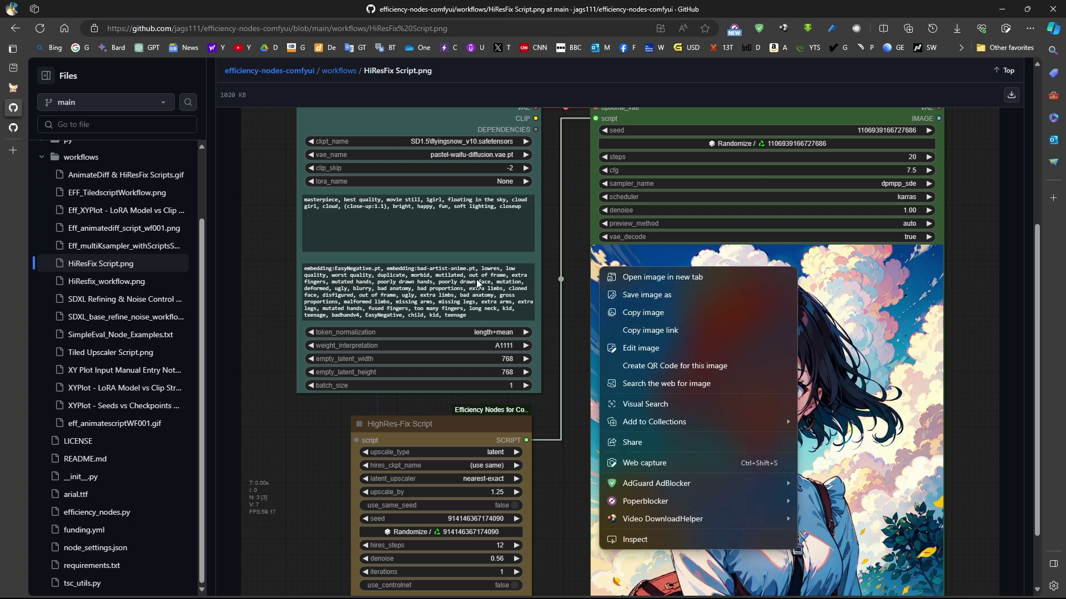
pyautogui.click(628, 296)
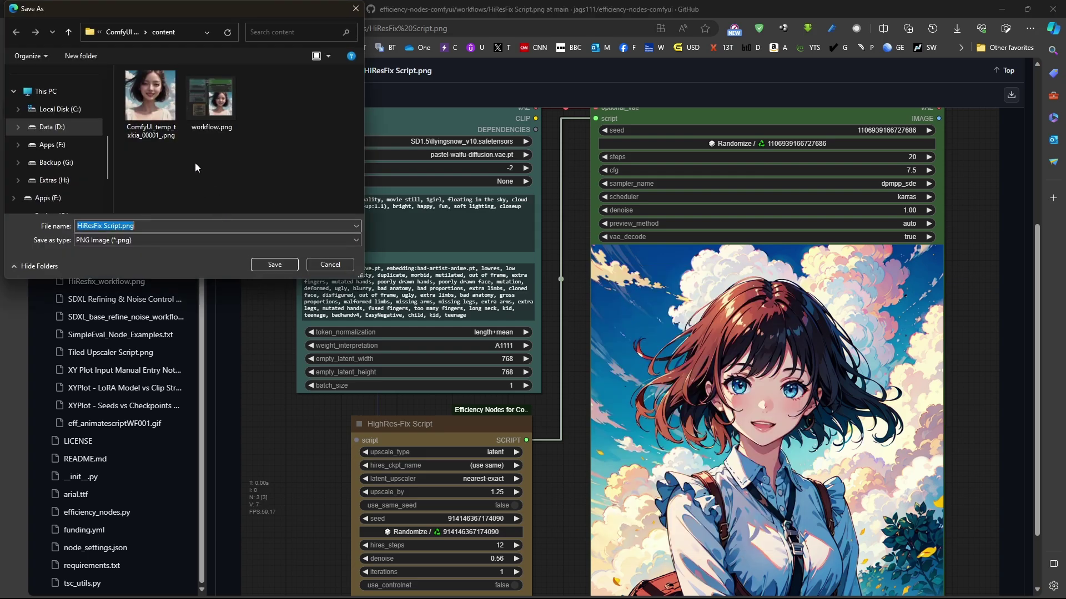
pyautogui.click(228, 114)
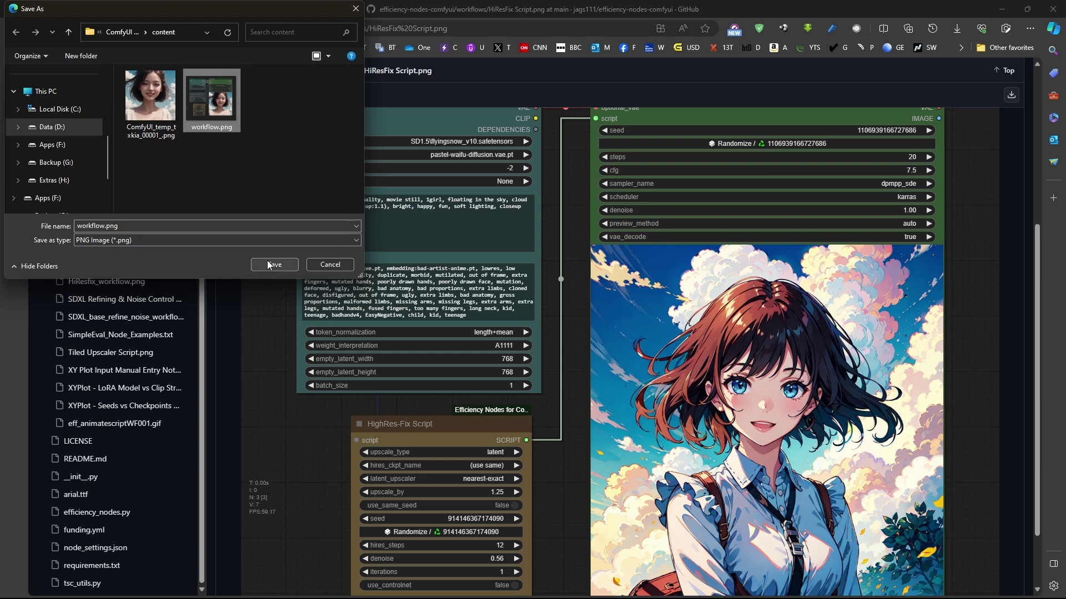
pyautogui.click(267, 262)
pyautogui.click(564, 308)
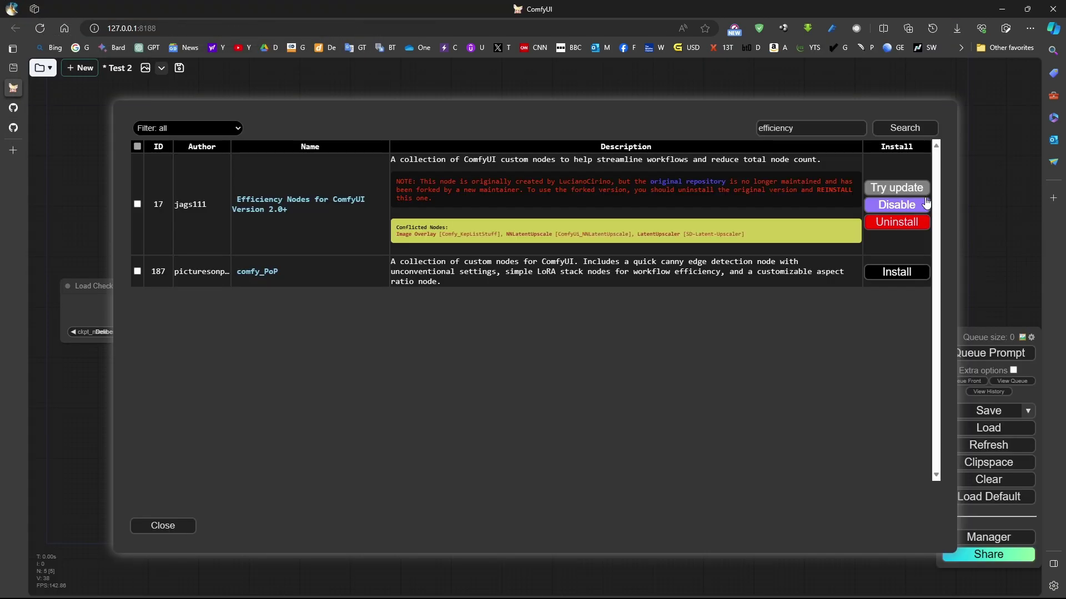
# Close the ComfyUI Manager dialogs and load the saved workflow.png from the file explorer onto the ComfyUI canvas.
pyautogui.click(165, 530)
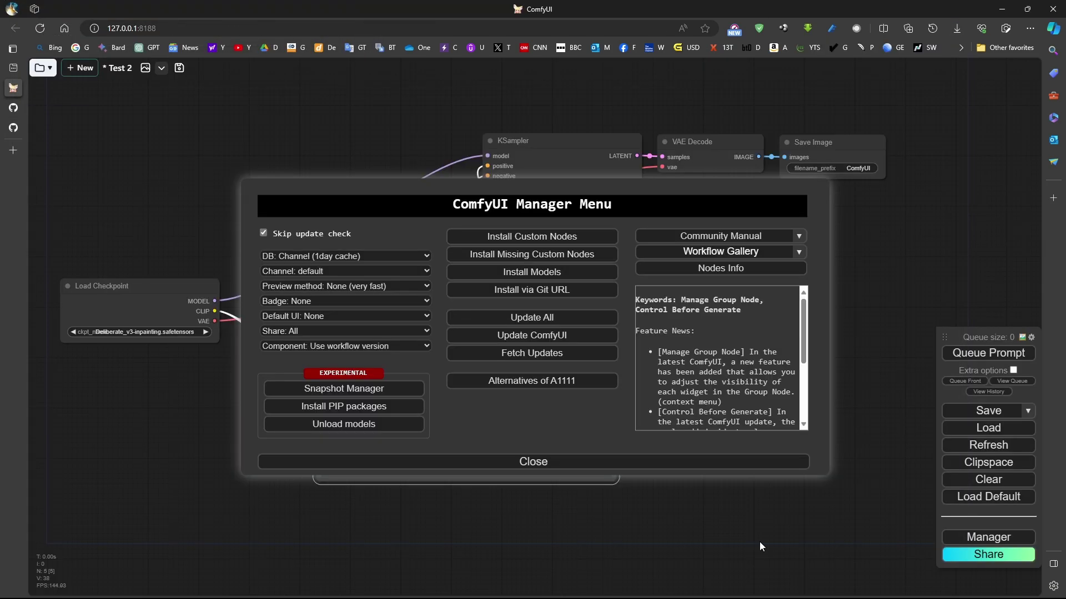
pyautogui.click(587, 465)
pyautogui.hotkey('alt', 'Tab')
pyautogui.moveTo(133, 115); pyautogui.dragTo(314, 195)
pyautogui.hotkey('alt', 'Tab')
pyautogui.scroll(-3, 509, 405)
pyautogui.scroll(3, 450, 330)
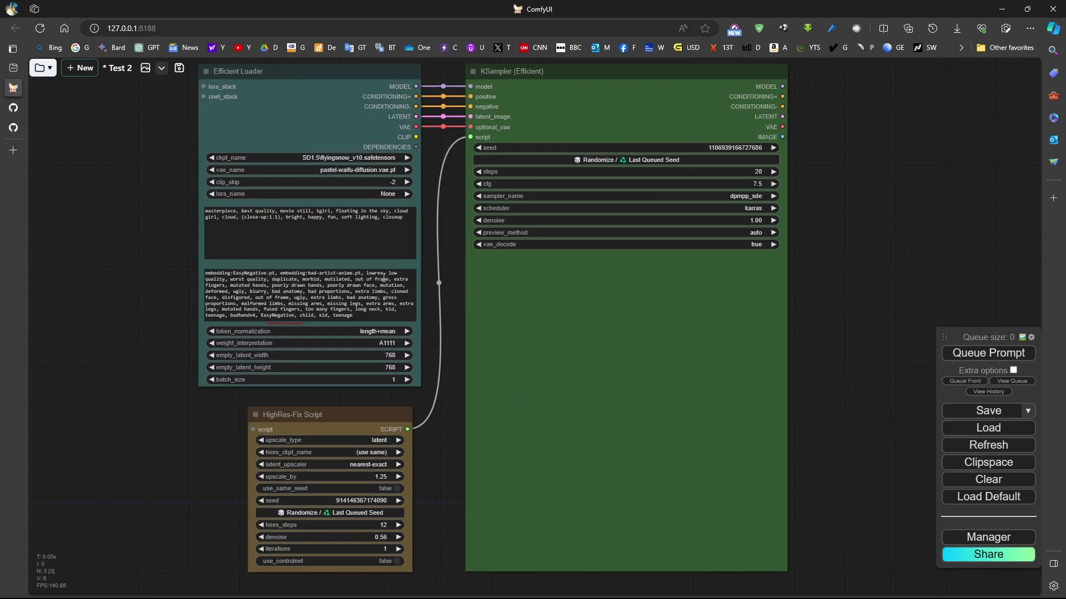
# Examine the Efficient Loader, KSampler (Efficient) and HighRes-Fix Script nodes of the loaded workflow.
pyautogui.scroll(2, 301, 146)
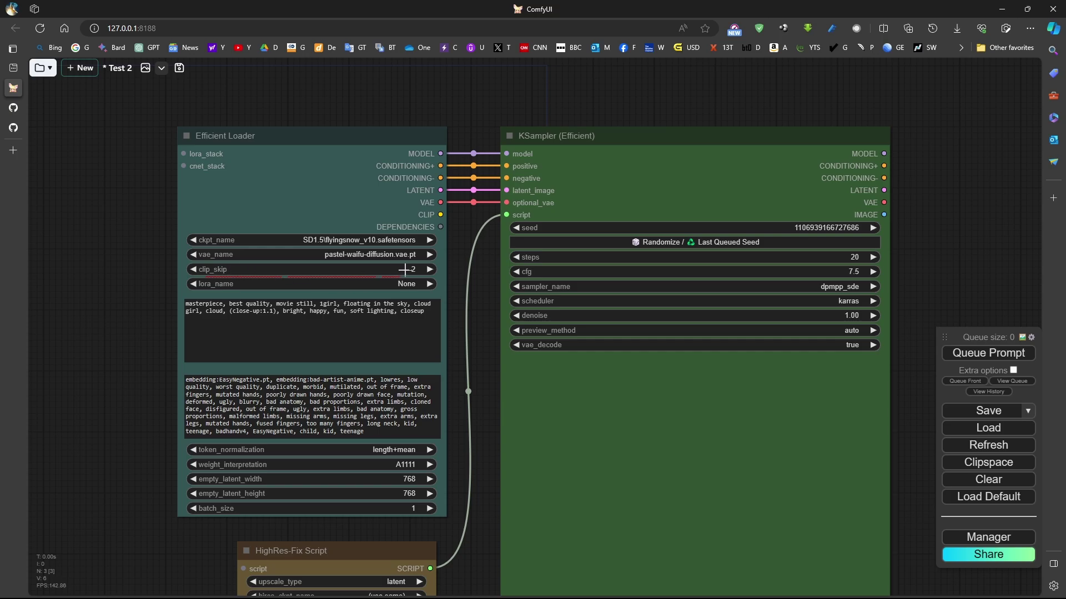
pyautogui.moveTo(304, 273); pyautogui.dragTo(249, 266)
pyautogui.click(546, 142)
pyautogui.scroll(-2, 547, 142)
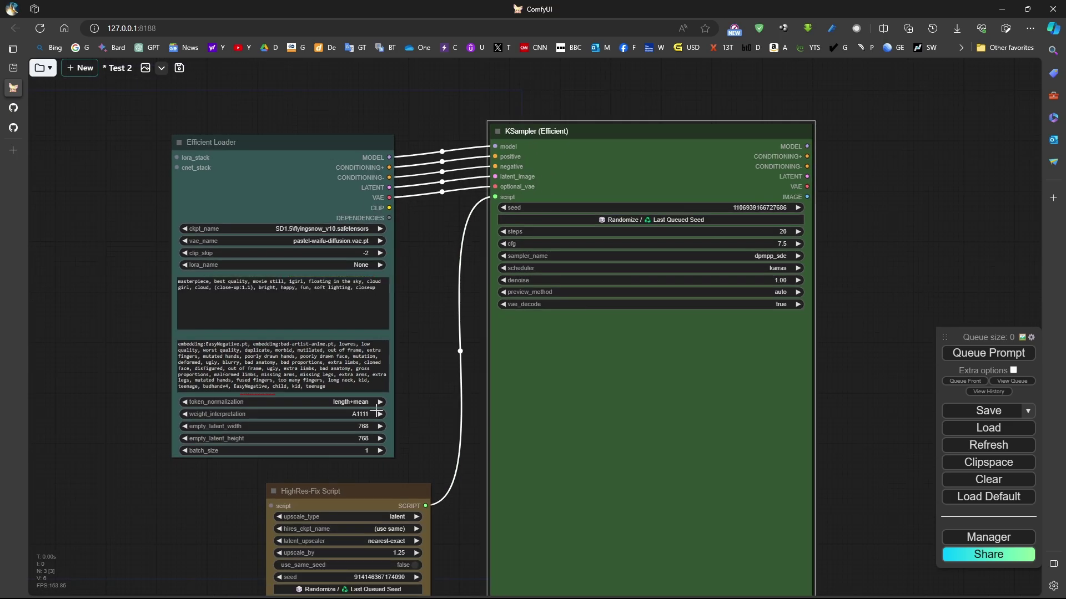
pyautogui.scroll(3, 336, 518)
pyautogui.moveTo(388, 454); pyautogui.dragTo(292, 445)
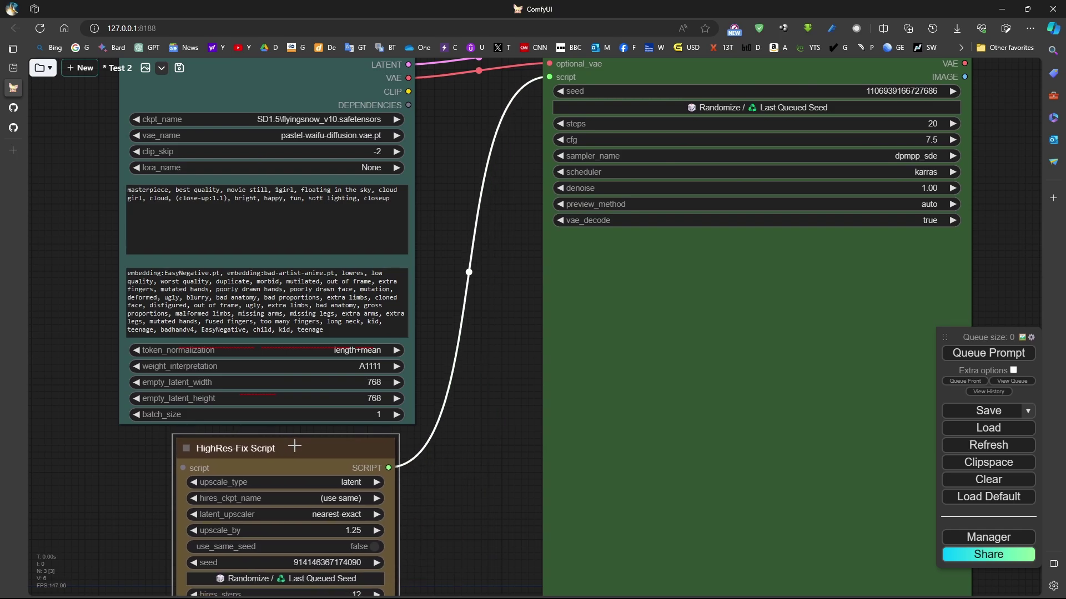
pyautogui.scroll(-2, 348, 439)
pyautogui.scroll(2, 289, 78)
# Set the Efficient Loader's checkpoint to dreamshaper_8.safetensors and its VAE to Baked VAE.
pyautogui.click(322, 175)
pyautogui.click(373, 267)
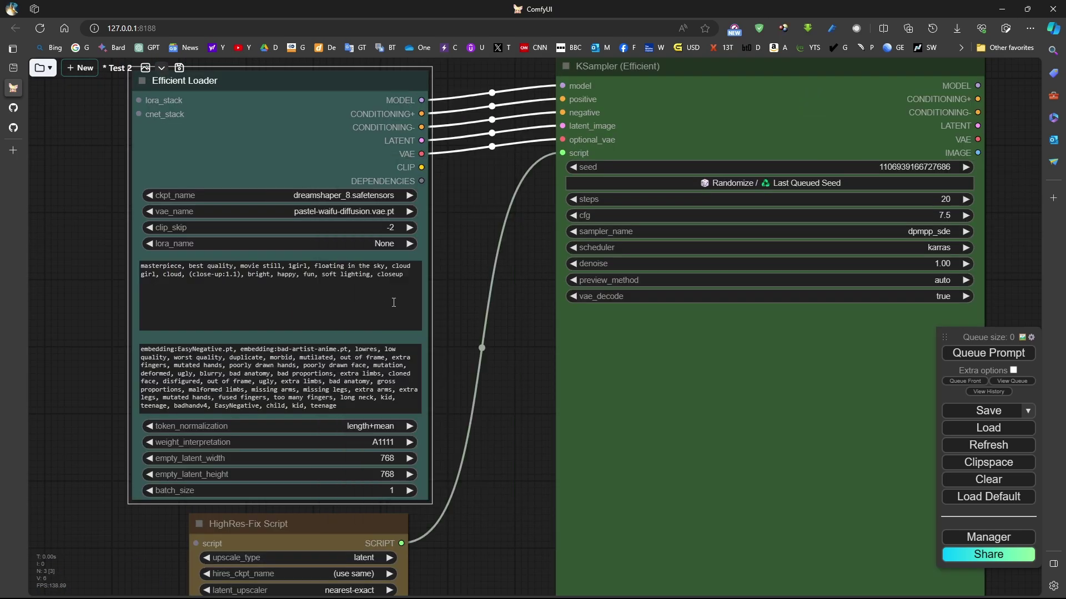
pyautogui.click(358, 213)
pyautogui.click(361, 211)
# Queue the prompt and view the preview_method options of the KSampler (Efficient) node without changing the setting.
pyautogui.scroll(-1, 485, 372)
pyautogui.scroll(-2, 485, 371)
pyautogui.hotkey('ctrl', 'Return')
pyautogui.moveTo(458, 306); pyautogui.dragTo(448, 341)
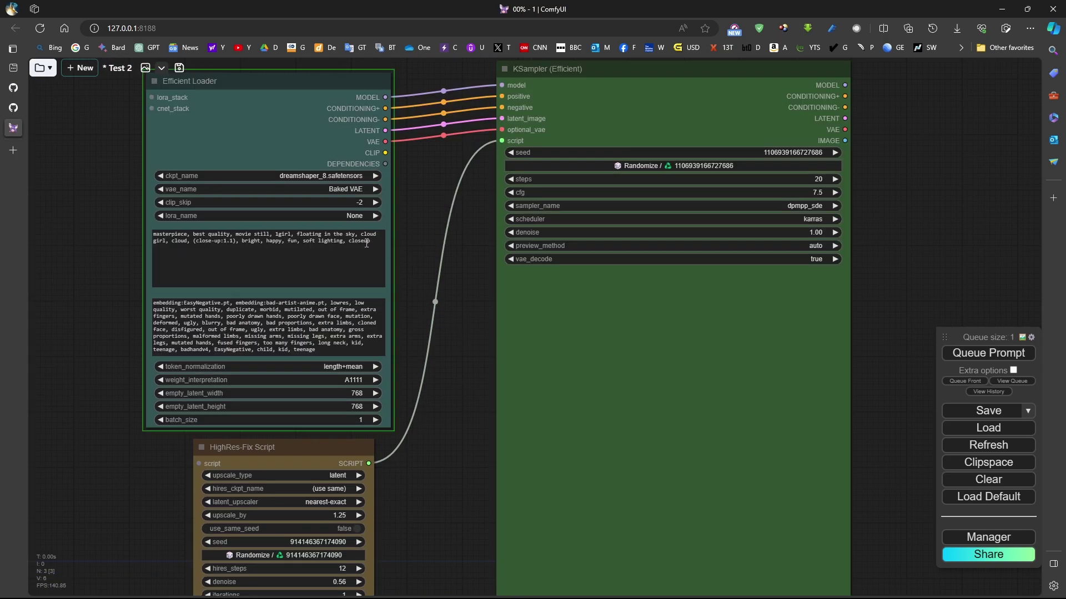
pyautogui.scroll(-1, 392, 258)
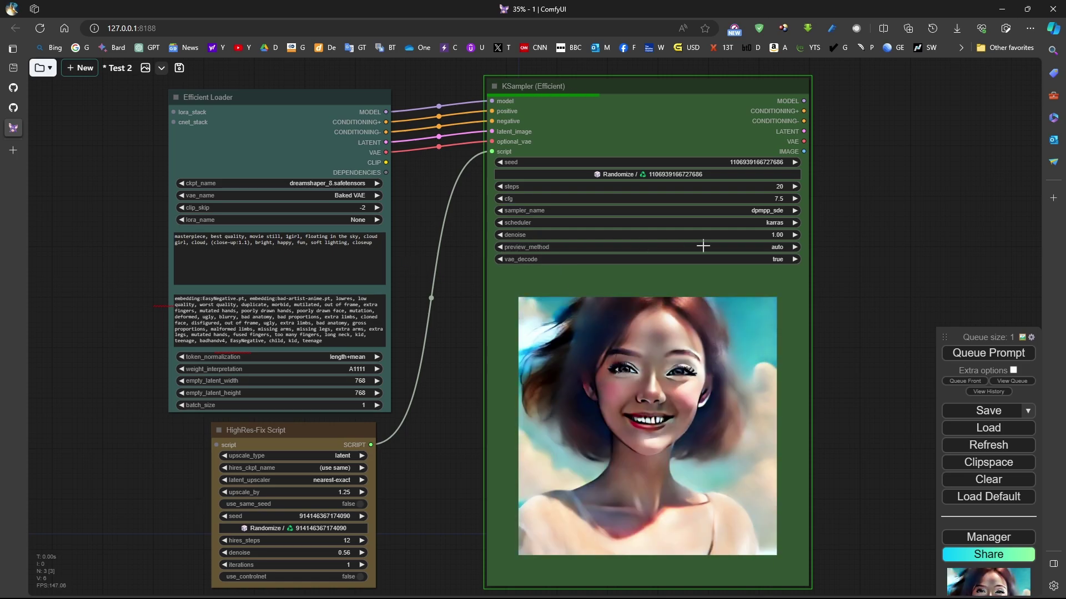
pyautogui.click(772, 247)
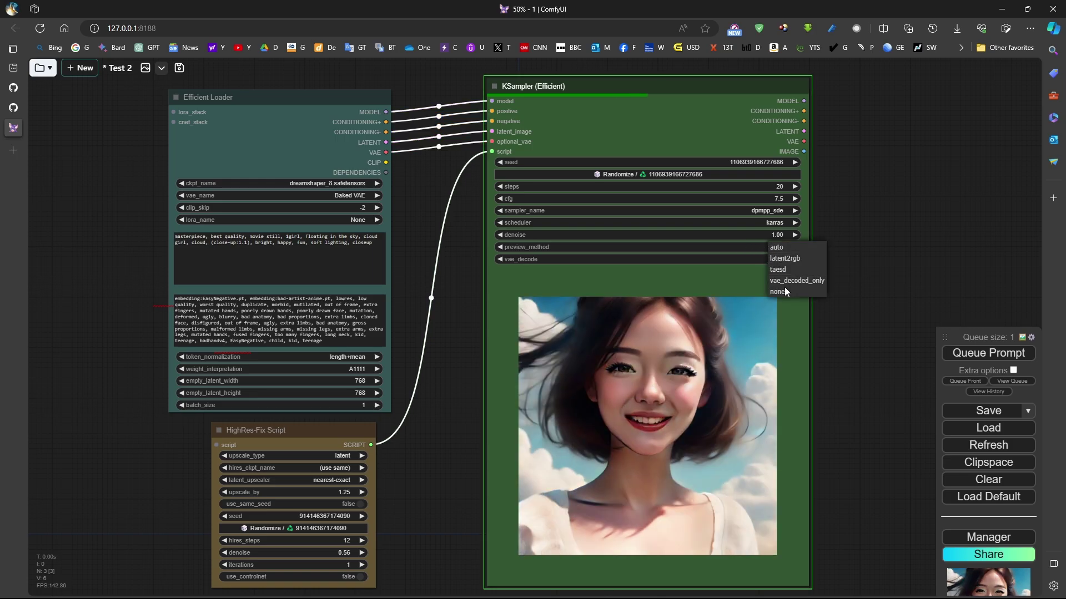
pyautogui.click(641, 367)
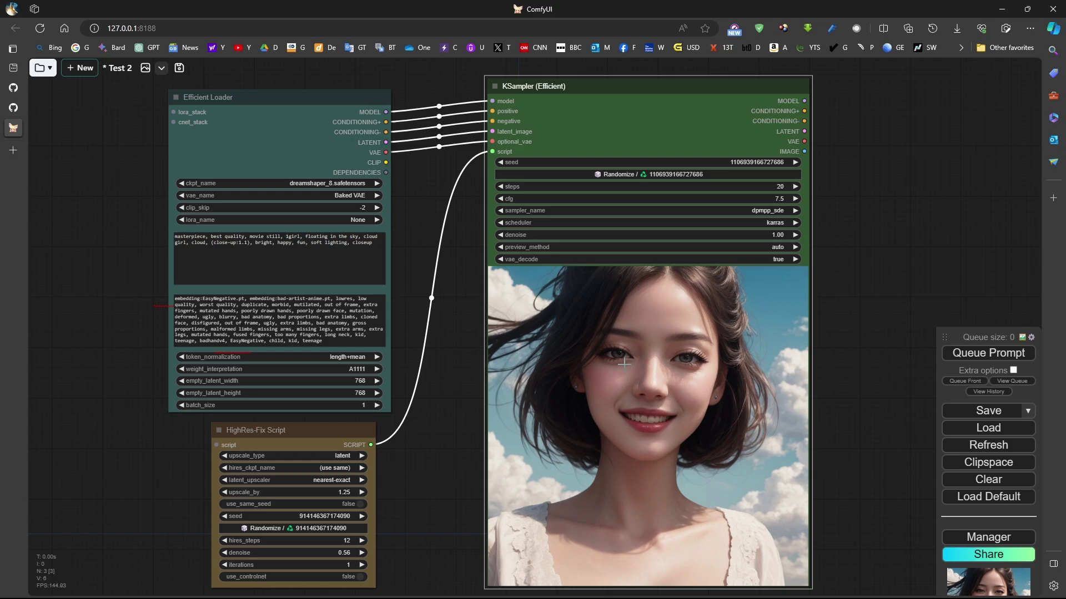
# Open the generated KSampler (Efficient) image at full size in a separate tab, inspect it and close that tab.
pyautogui.scroll(-1, 648, 366)
pyautogui.rightClick(648, 366)
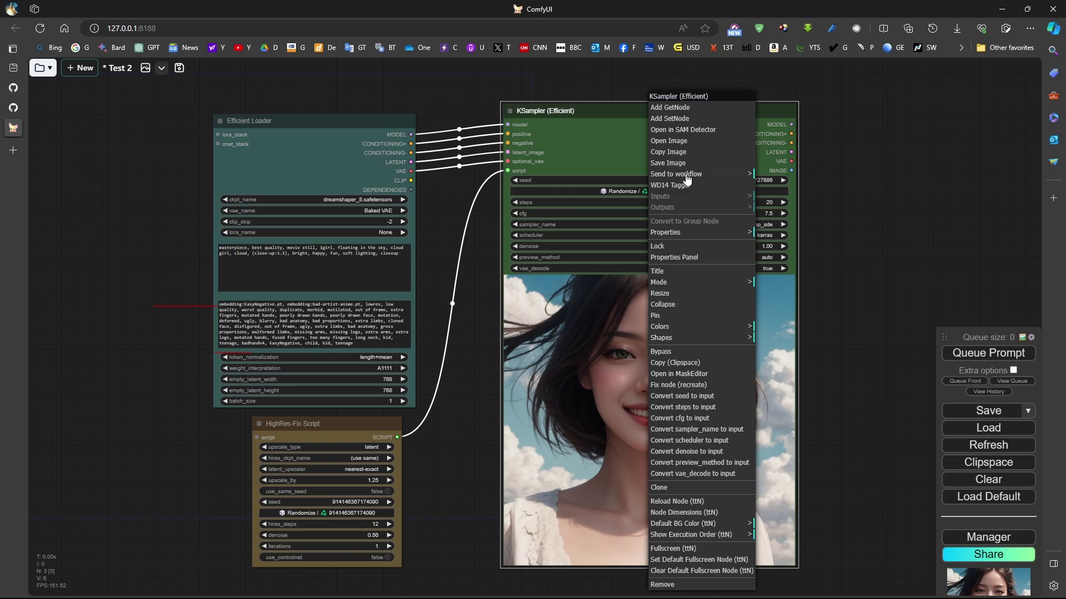
pyautogui.click(671, 141)
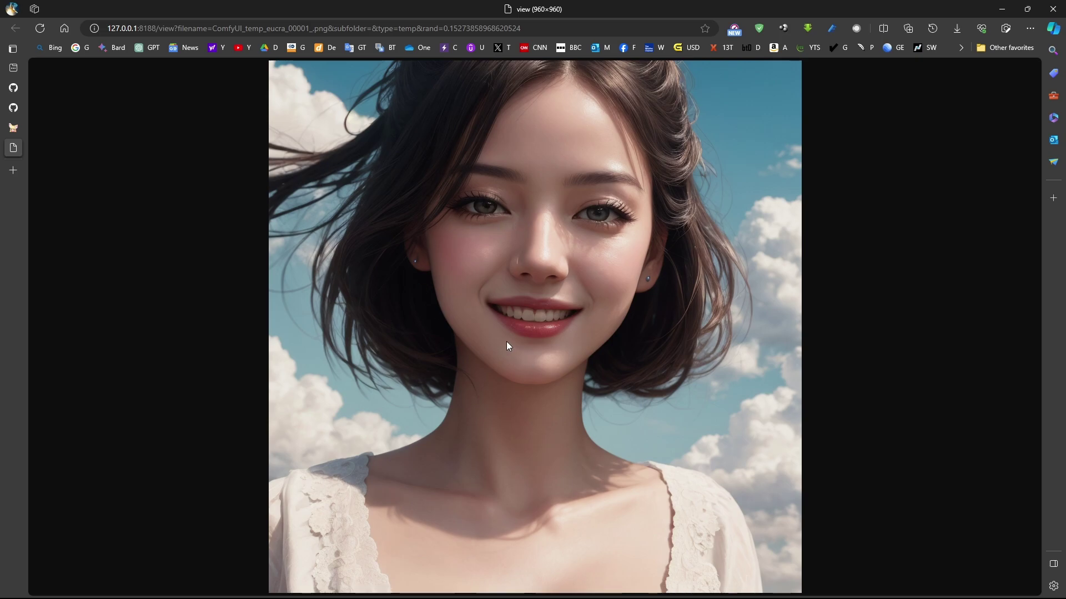
pyautogui.hotkey('ctrl', 'w')
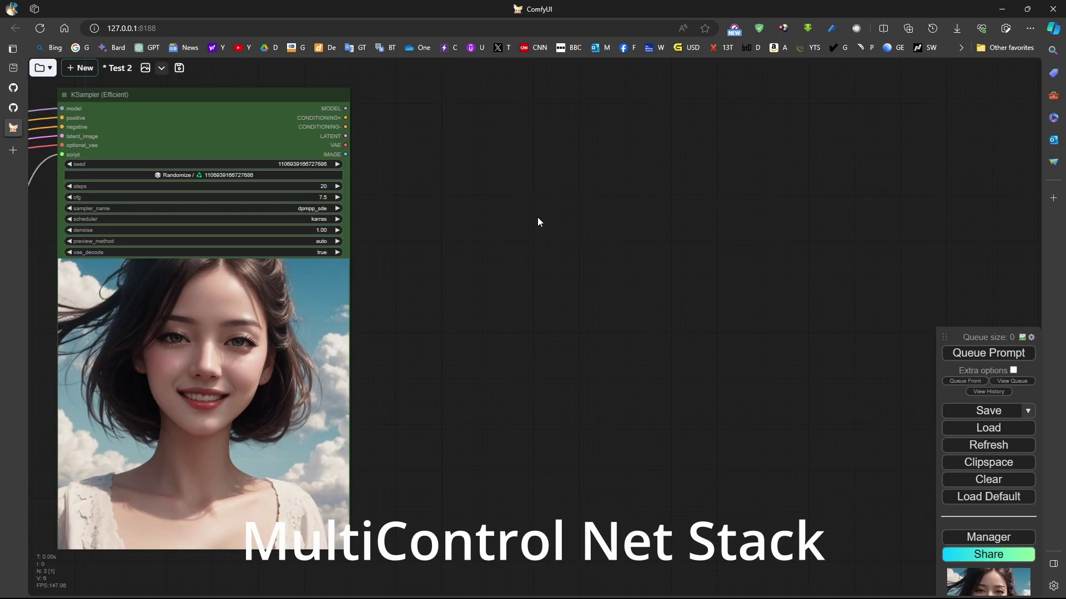
# Search the nodes for "multi" and add a CR Multi-ControlNet Stack node beside the KSampler (Efficient) node.
pyautogui.doubleClick(494, 203)
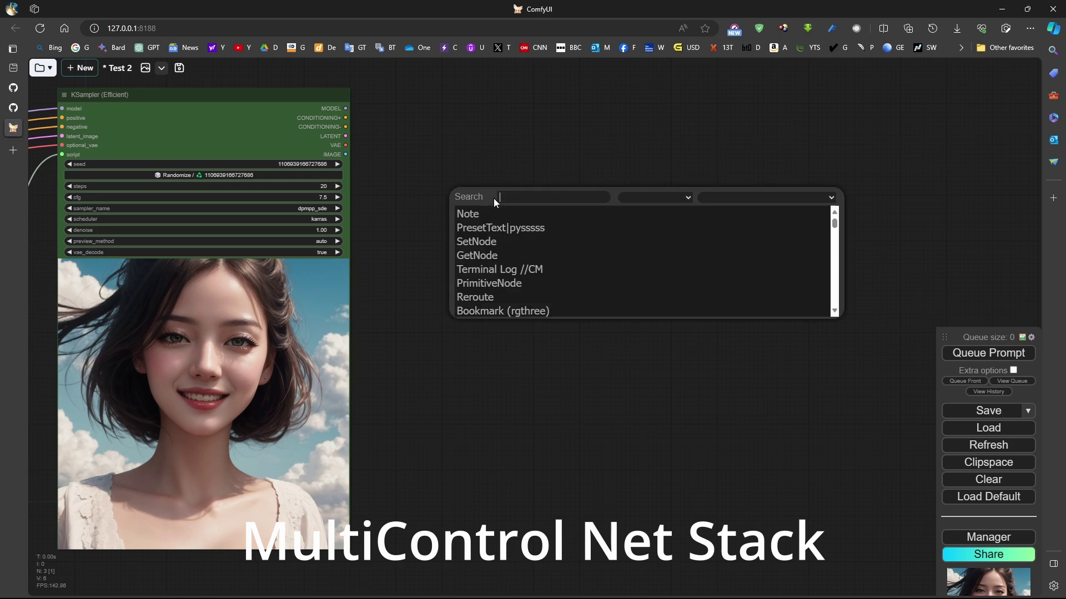
pyautogui.doubleClick(504, 187)
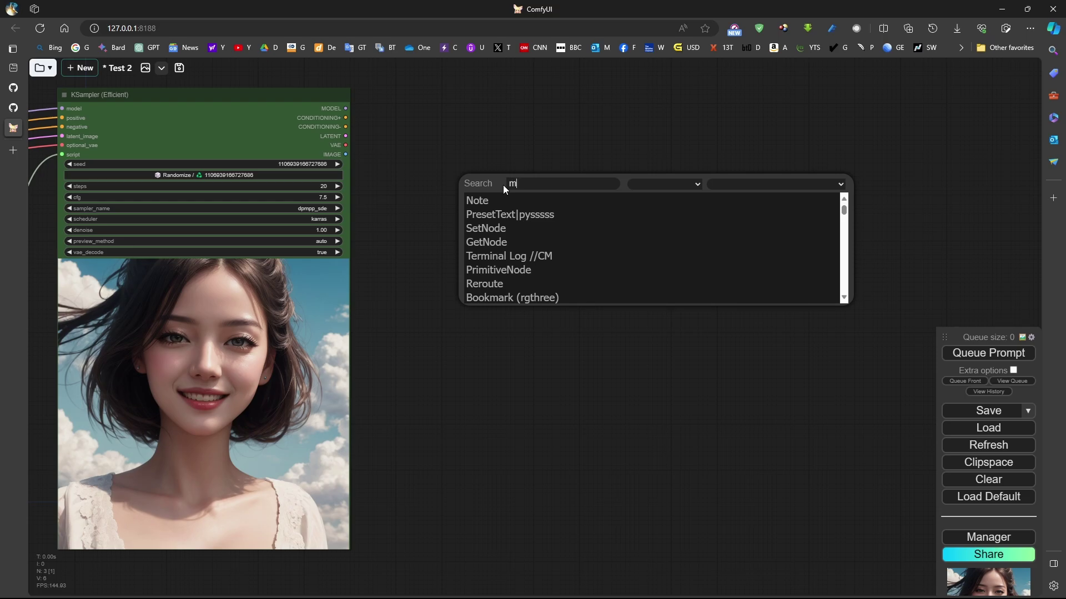
pyautogui.write('multi')
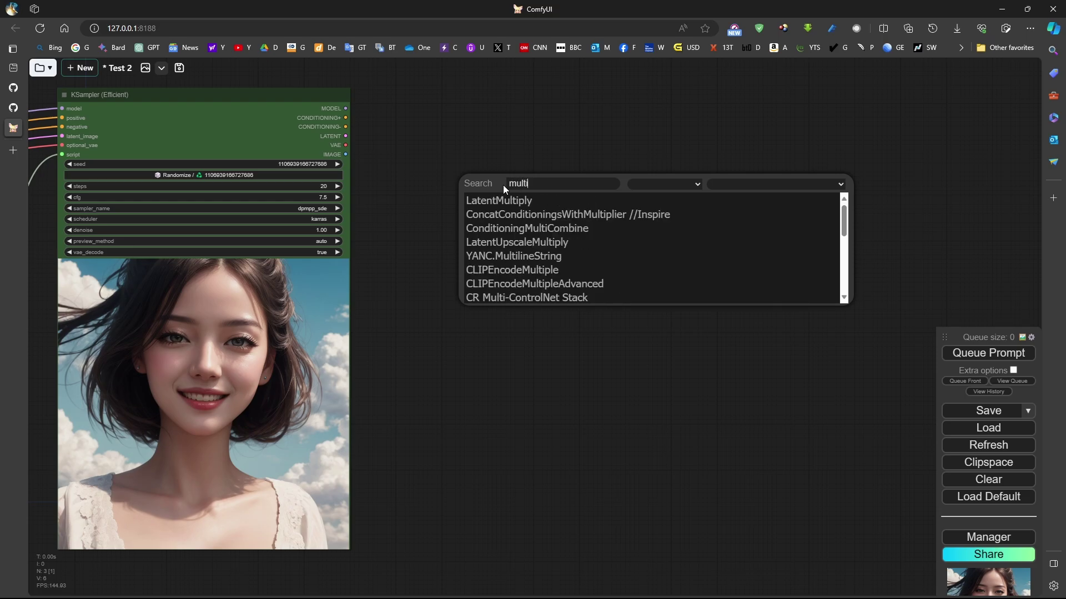
pyautogui.click(506, 297)
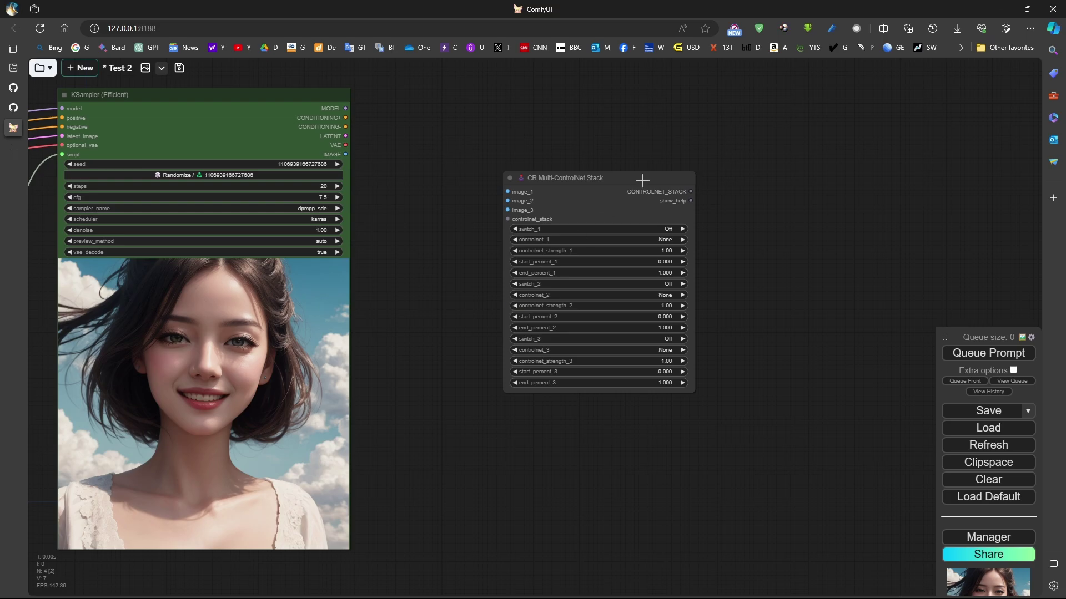
# Add a Load Image node from the stack's image_1 input and move the two nodes apart.
pyautogui.scroll(6, 705, 247)
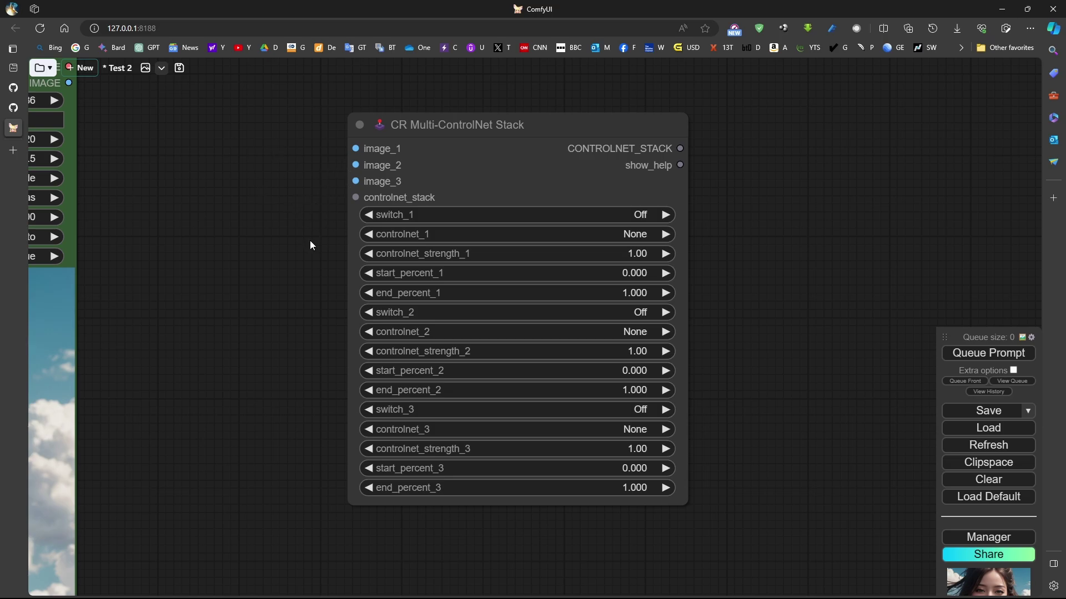
pyautogui.moveTo(356, 149); pyautogui.dragTo(250, 143)
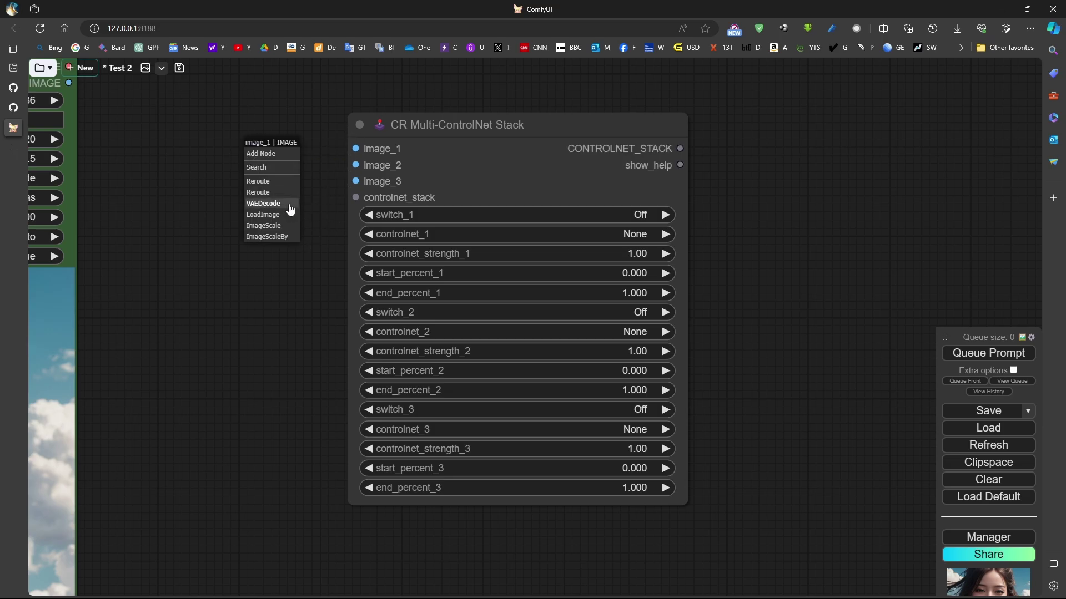
pyautogui.click(283, 215)
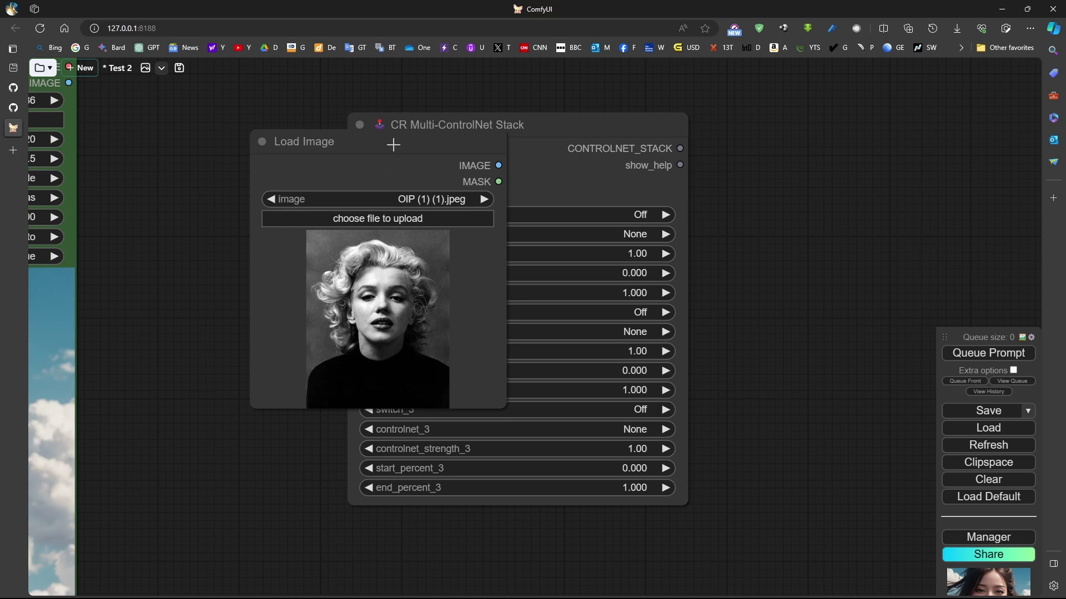
pyautogui.moveTo(393, 144); pyautogui.dragTo(255, 138)
pyautogui.moveTo(452, 123); pyautogui.dragTo(697, 121)
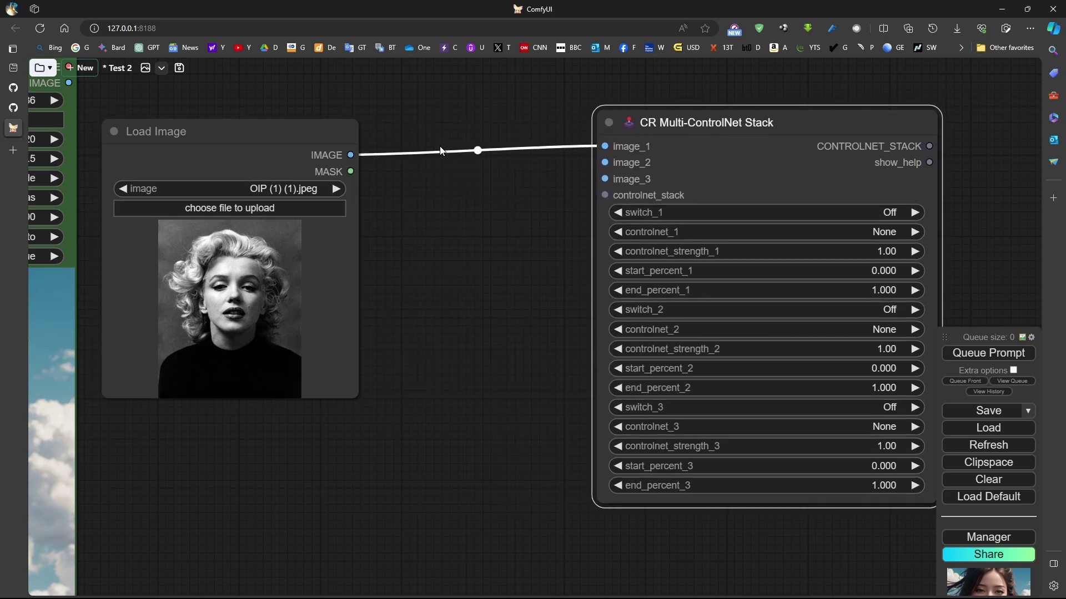
# Delete the direct link from Load Image to image_1 and add a Canny Edge node between the two nodes.
pyautogui.click(478, 150)
pyautogui.click(488, 166)
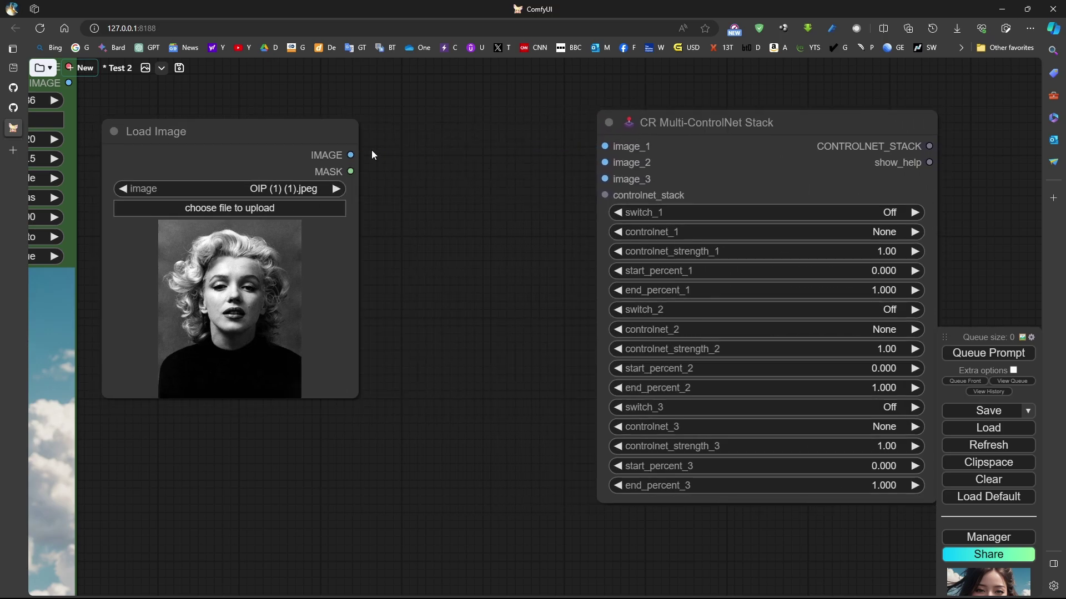
pyautogui.doubleClick(417, 201)
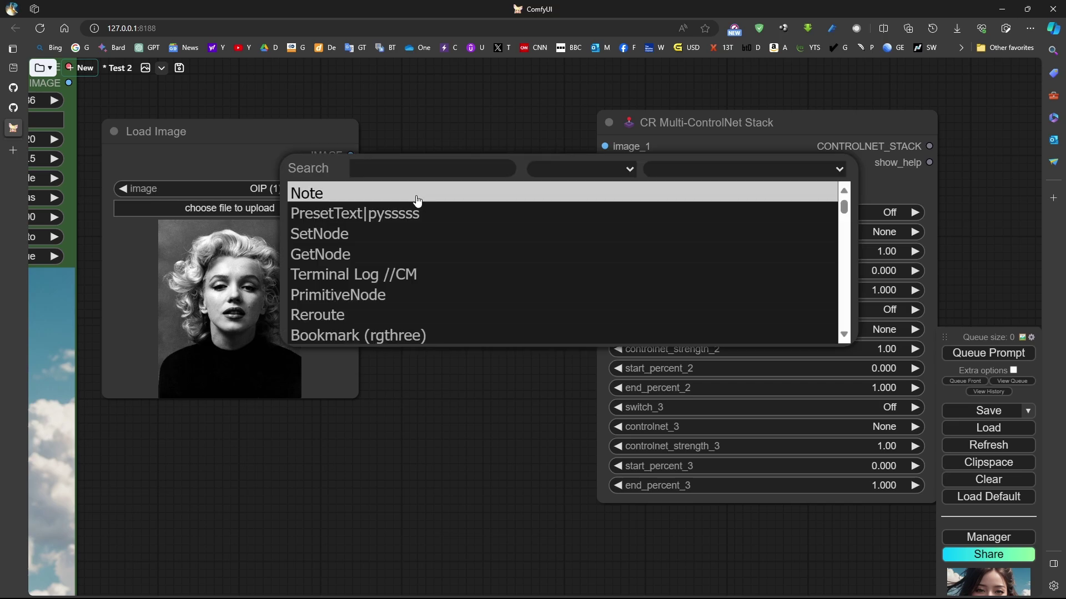
pyautogui.write('cann')
pyautogui.press('Down')
pyautogui.press('Down')
pyautogui.press('Return')
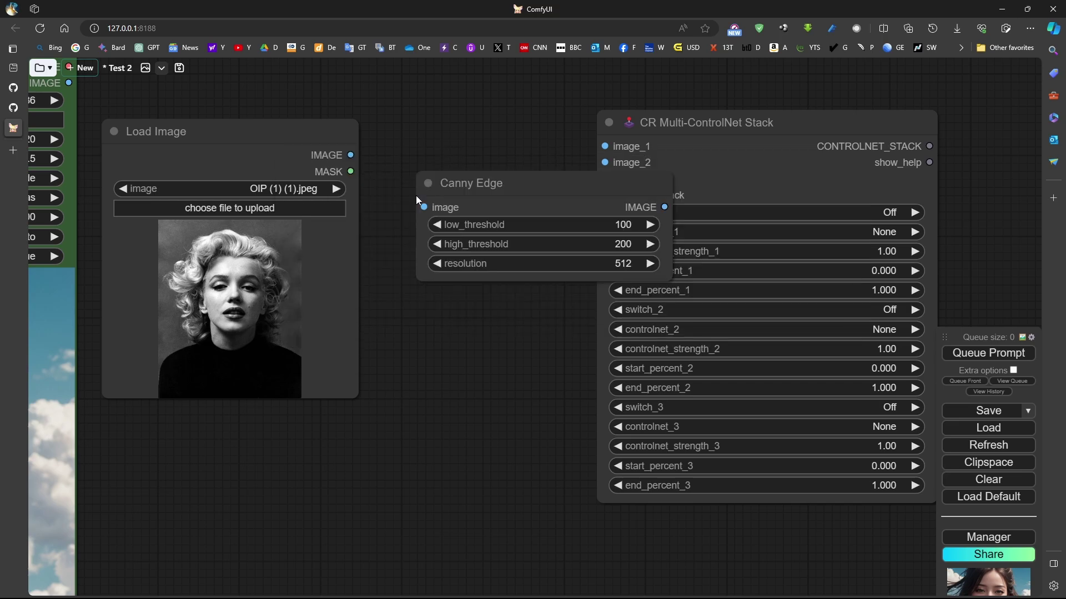
# Connect Load Image through Canny Edge to the stack's image_1 input and line up the nodes in a row.
pyautogui.moveTo(350, 155); pyautogui.dragTo(424, 207)
pyautogui.moveTo(488, 183); pyautogui.dragTo(388, 198)
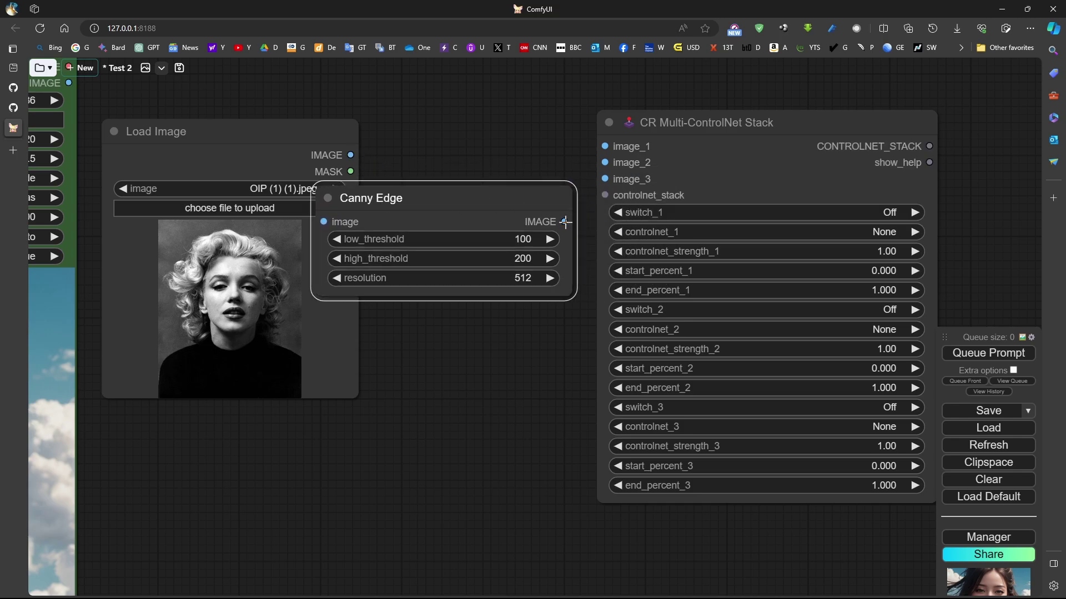
pyautogui.moveTo(564, 221); pyautogui.dragTo(605, 146)
pyautogui.moveTo(282, 131); pyautogui.dragTo(204, 128)
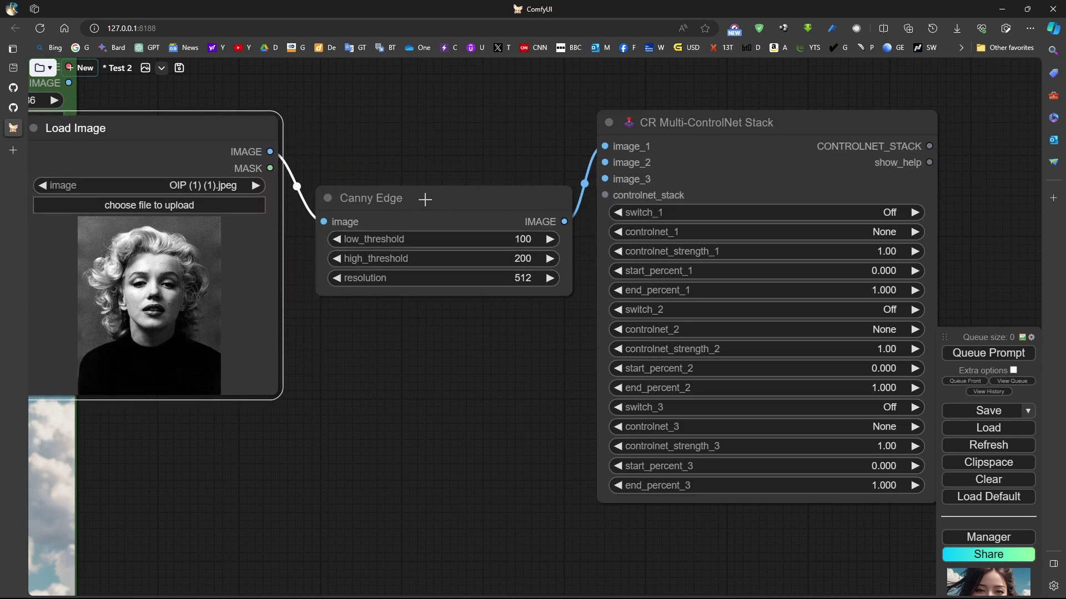
pyautogui.moveTo(425, 199); pyautogui.dragTo(413, 131)
# Duplicate the Load Image node and place the copy directly below the original.
pyautogui.scroll(-4, 466, 179)
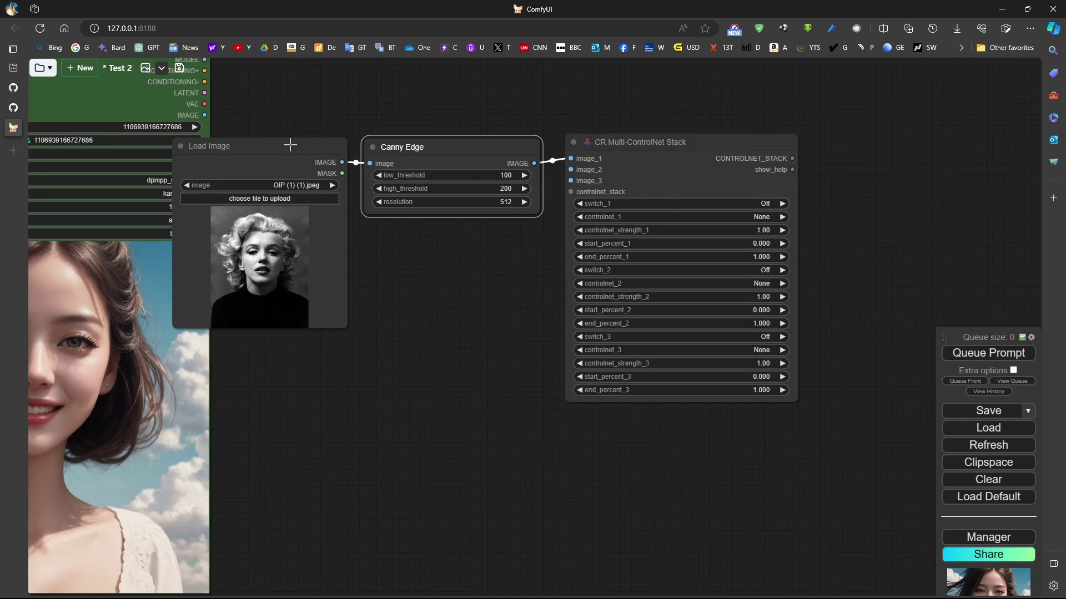
pyautogui.keyDown('shift'); pyautogui.click(291, 145); pyautogui.keyUp('shift')
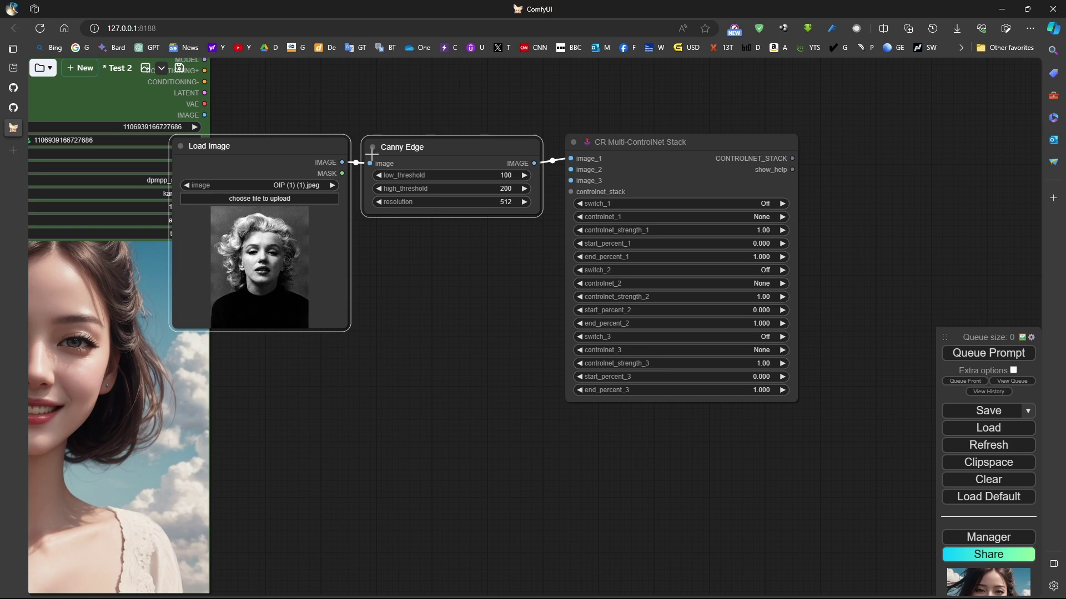
pyautogui.moveTo(318, 149)
pyautogui.keyDown('alt'); pyautogui.mouseDown()
pyautogui.moveTo(345, 353)
pyautogui.moveTo(315, 352)
pyautogui.mouseUp(); pyautogui.keyUp('alt')
# Add an OpenPose Pose node in the empty area below the Canny Edge node.
pyautogui.click(414, 291)
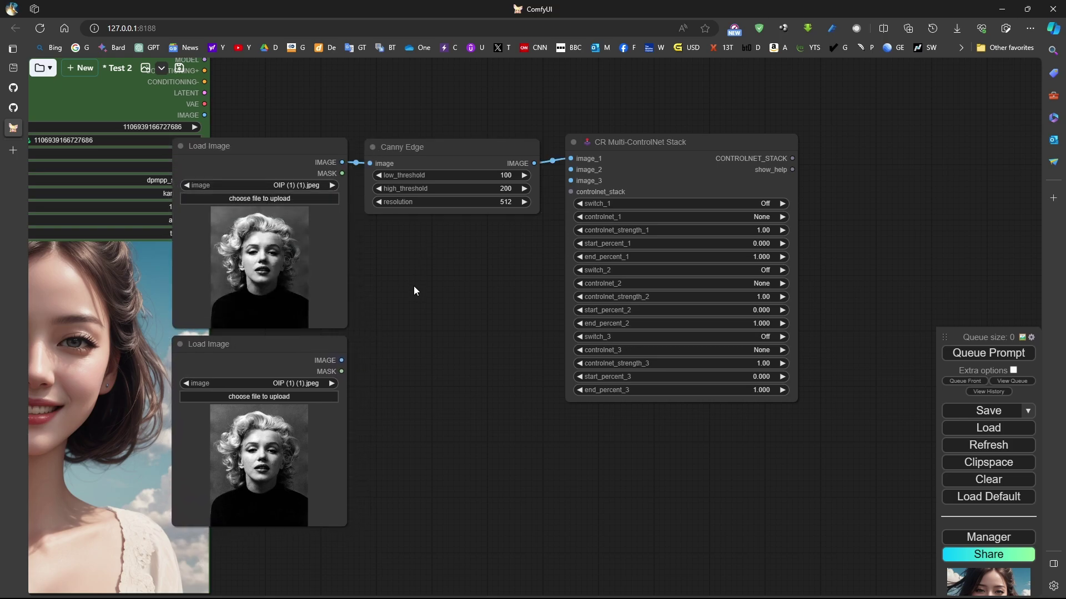
pyautogui.doubleClick(416, 282)
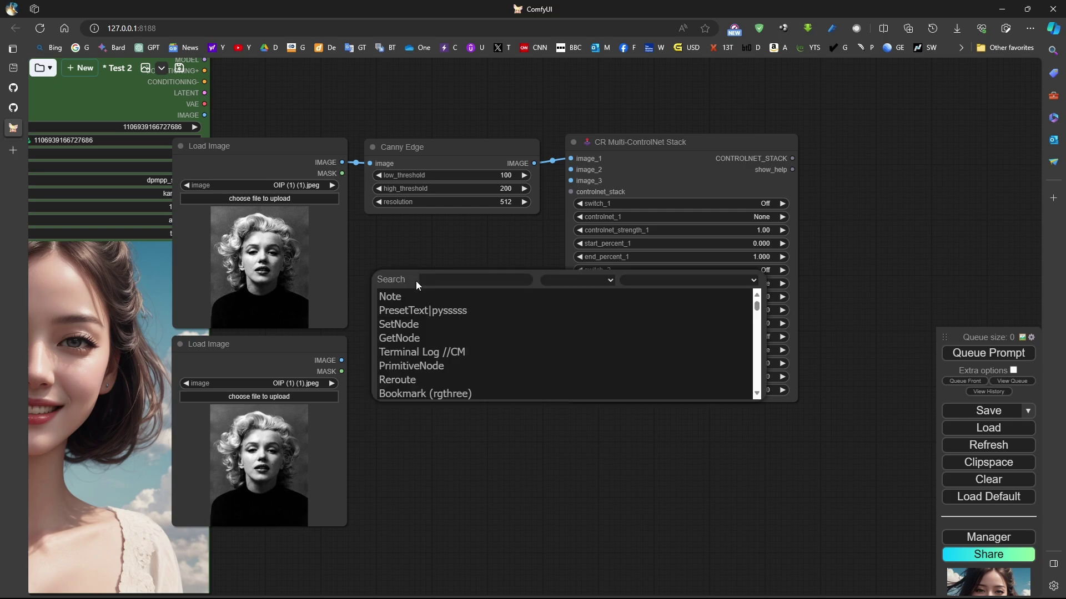
pyautogui.write('openpose')
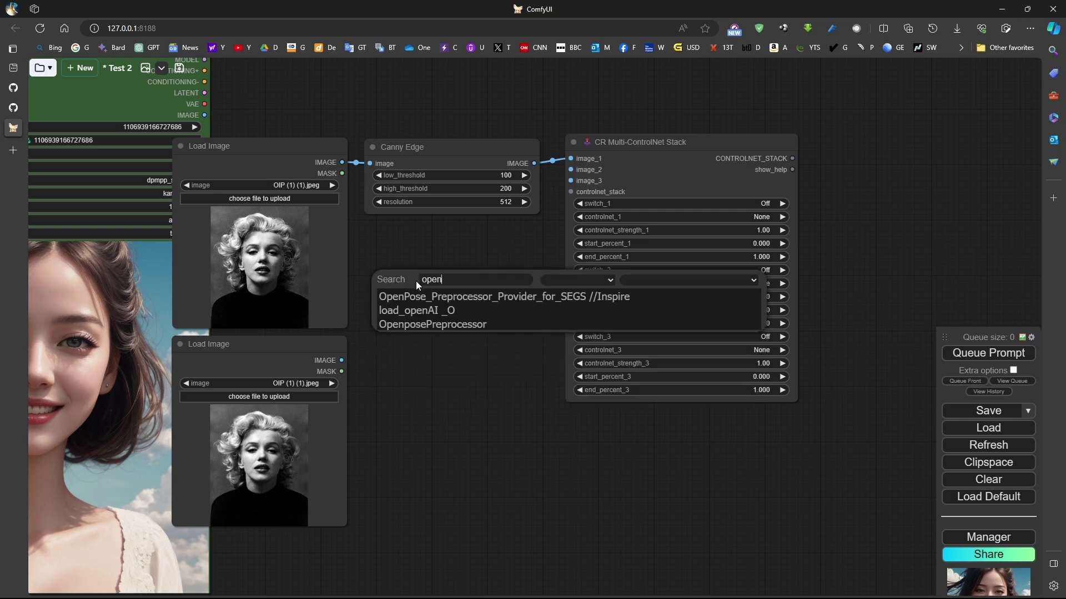
pyautogui.press('Down')
pyautogui.press('Down')
pyautogui.press('Down')
pyautogui.press('Return')
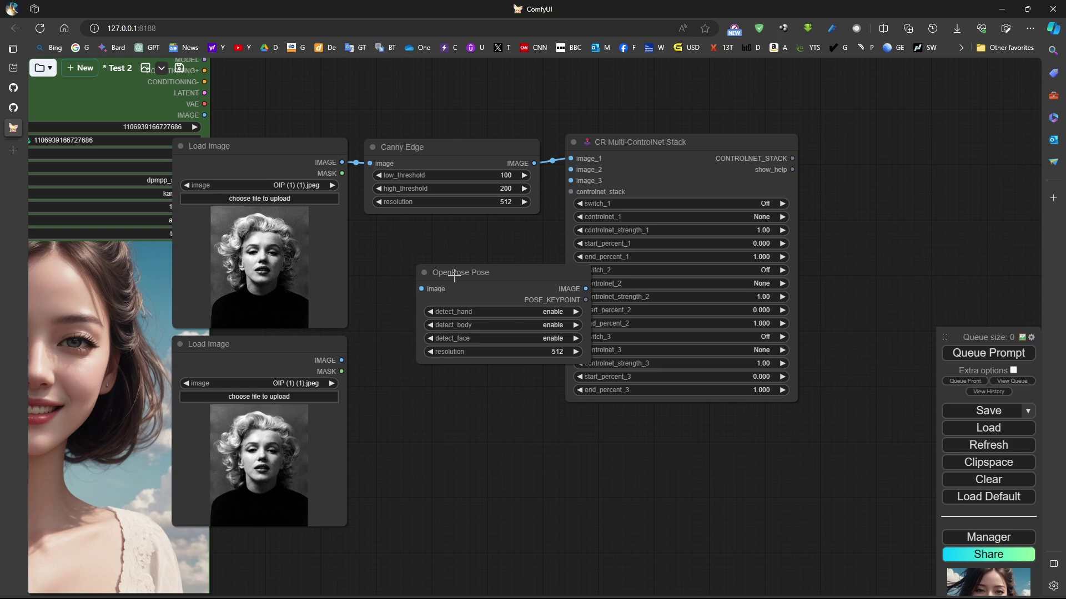
# Connect the second Load Image through OpenPose Pose to the stack's image_2 input and place OpenPose Pose directly below Canny Edge.
pyautogui.moveTo(451, 272); pyautogui.dragTo(377, 376)
pyautogui.moveTo(541, 376); pyautogui.dragTo(571, 169)
pyautogui.moveTo(480, 361); pyautogui.dragTo(476, 240)
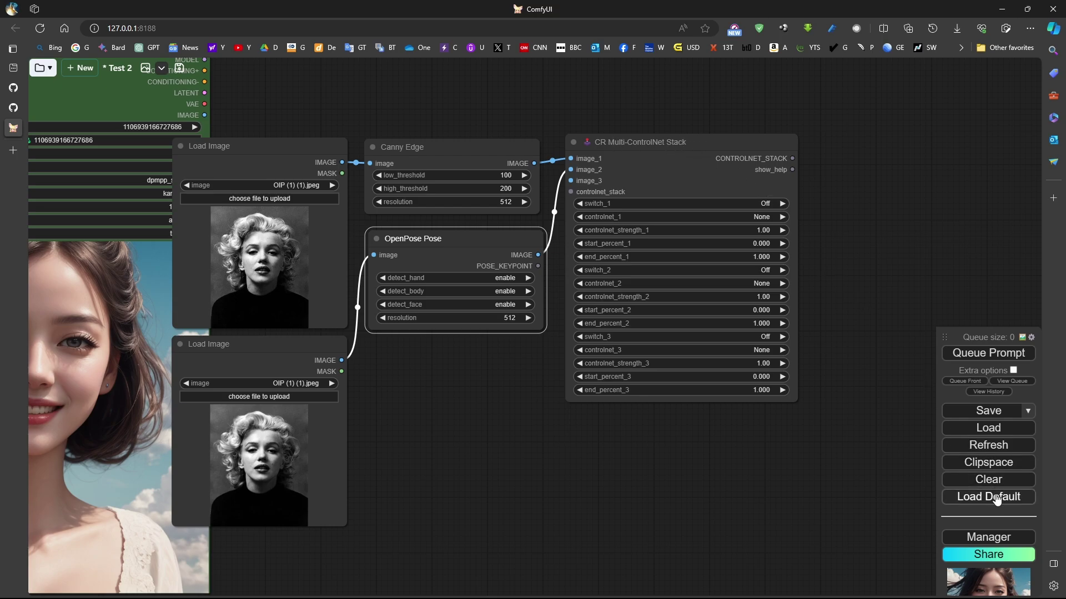
# Replace the current graph with the default workflow.
pyautogui.click(997, 505)
pyautogui.click(587, 87)
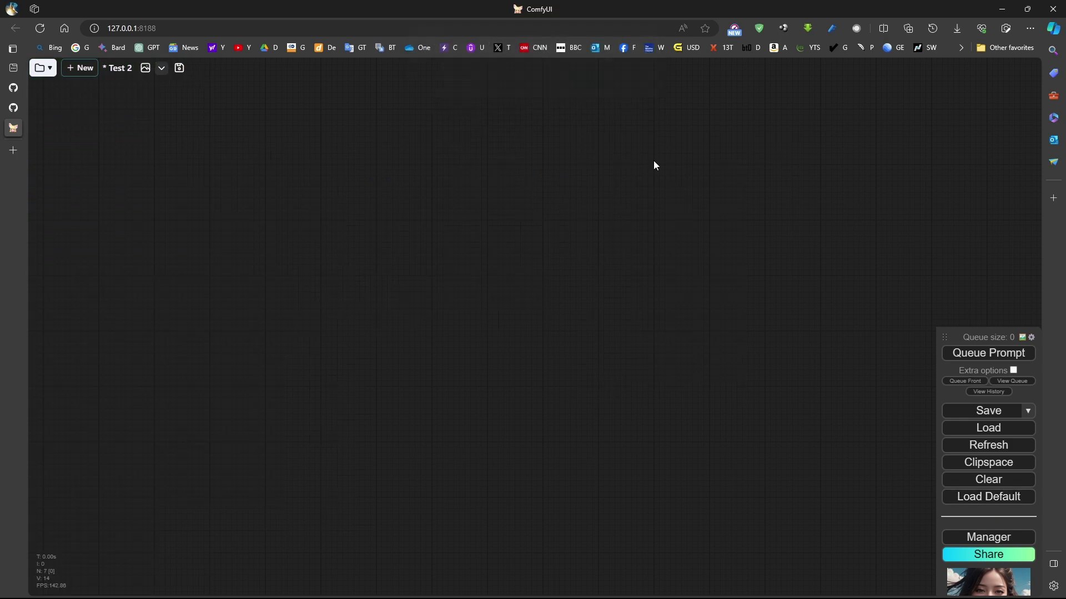
# Add a Load ControlNet Model node below the KSampler and widen it enough to fit the full model name.
pyautogui.moveTo(475, 347); pyautogui.dragTo(498, 342)
pyautogui.scroll(1, 513, 324)
pyautogui.scroll(3, 562, 375)
pyautogui.scroll(1, 562, 375)
pyautogui.moveTo(561, 376); pyautogui.dragTo(492, 297)
pyautogui.doubleClick(492, 299)
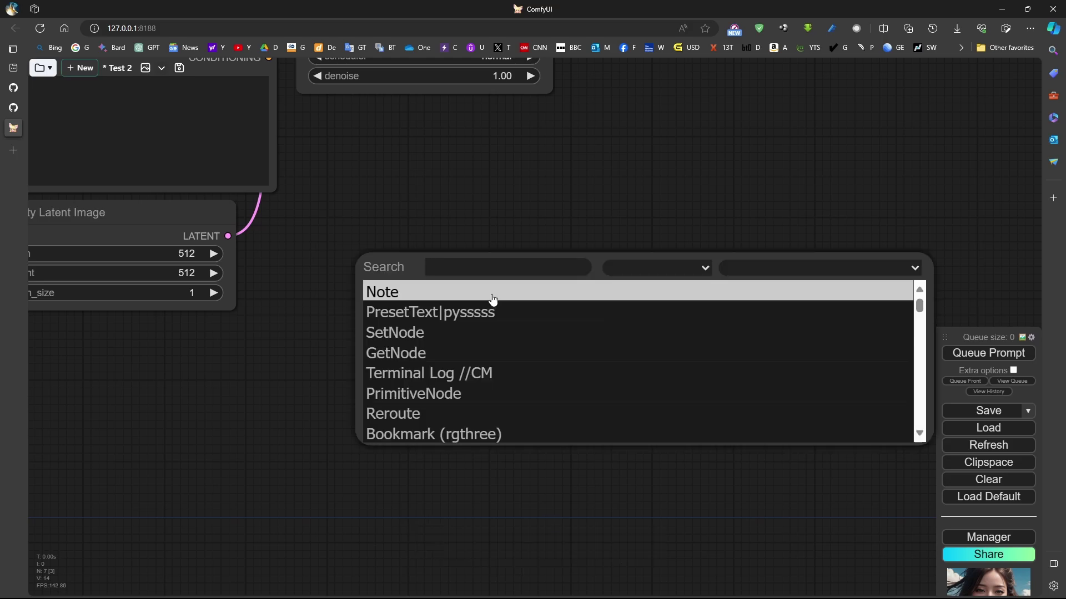
pyautogui.write('controlnet')
pyautogui.press('Return')
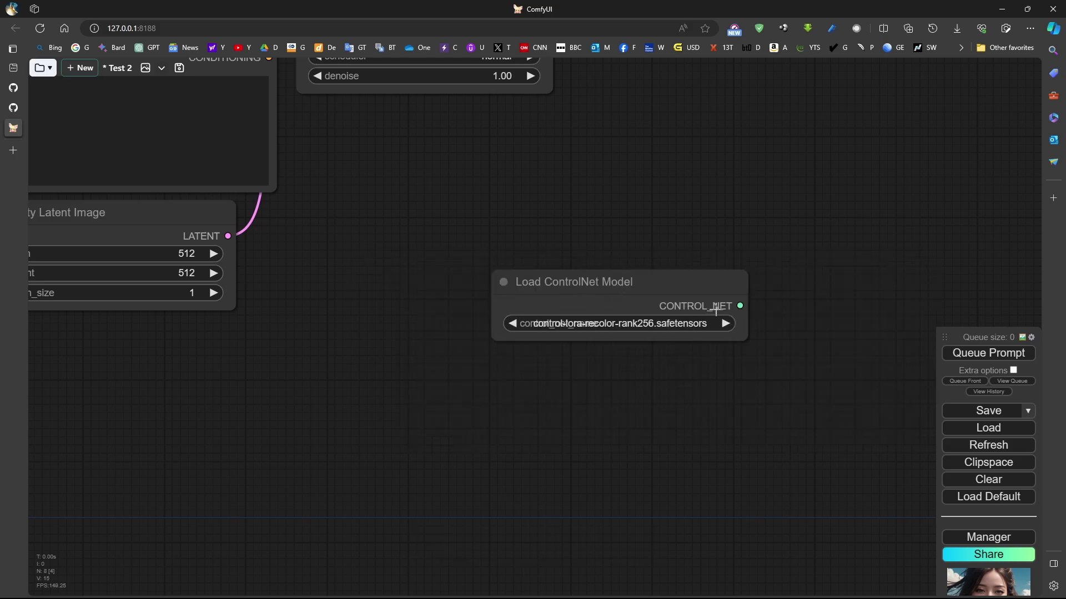
pyautogui.moveTo(747, 340); pyautogui.dragTo(819, 341)
pyautogui.moveTo(747, 290); pyautogui.dragTo(611, 247)
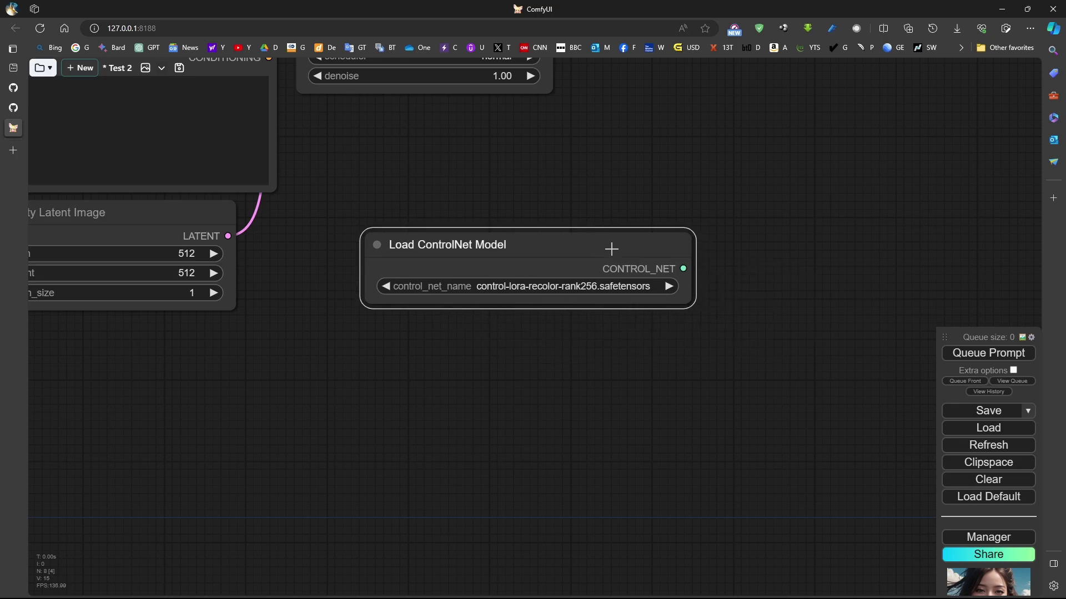
# Create an Apply ControlNet (Advanced) node from the CONTROL_NET output and space the two nodes apart.
pyautogui.moveTo(682, 269); pyautogui.dragTo(777, 251)
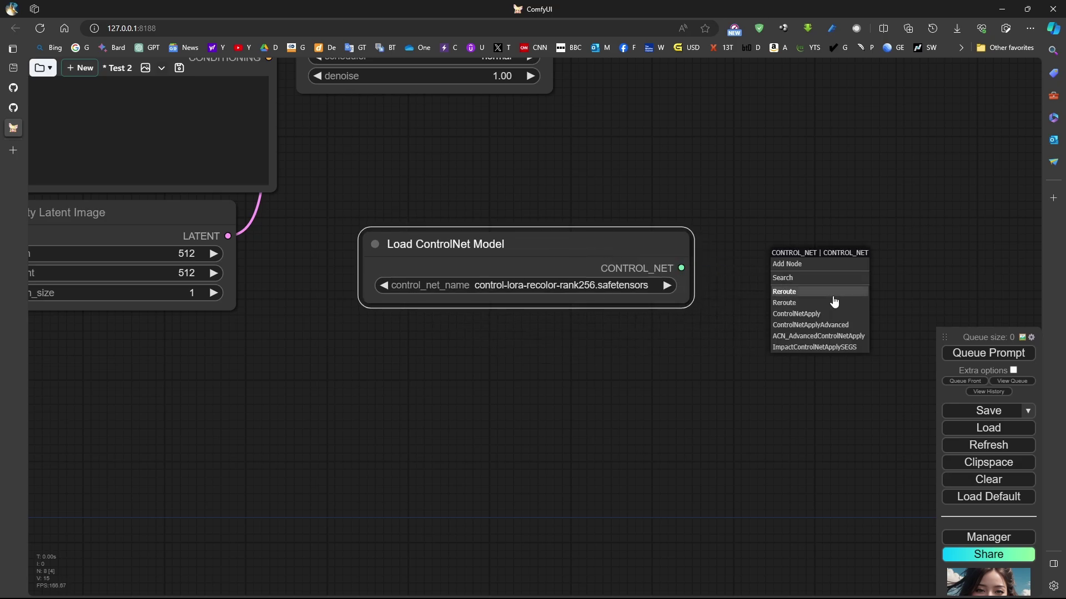
pyautogui.click(855, 327)
pyautogui.moveTo(636, 233); pyautogui.dragTo(579, 237)
pyautogui.moveTo(847, 275); pyautogui.dragTo(799, 248)
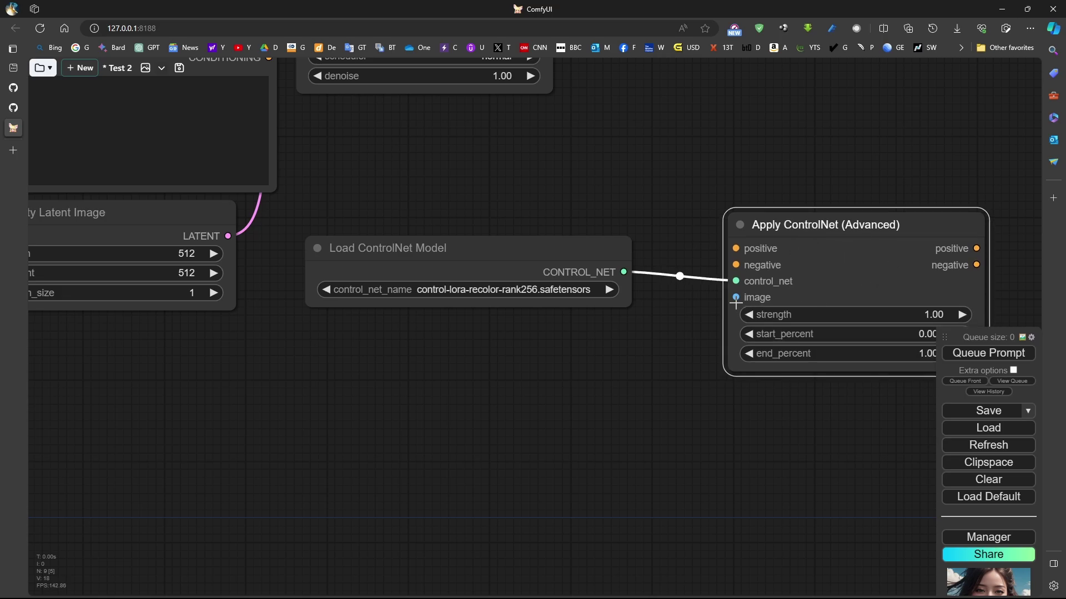
# Create a Load Image node from the Apply ControlNet image input and place it below Load ControlNet Model.
pyautogui.moveTo(736, 298); pyautogui.dragTo(603, 406)
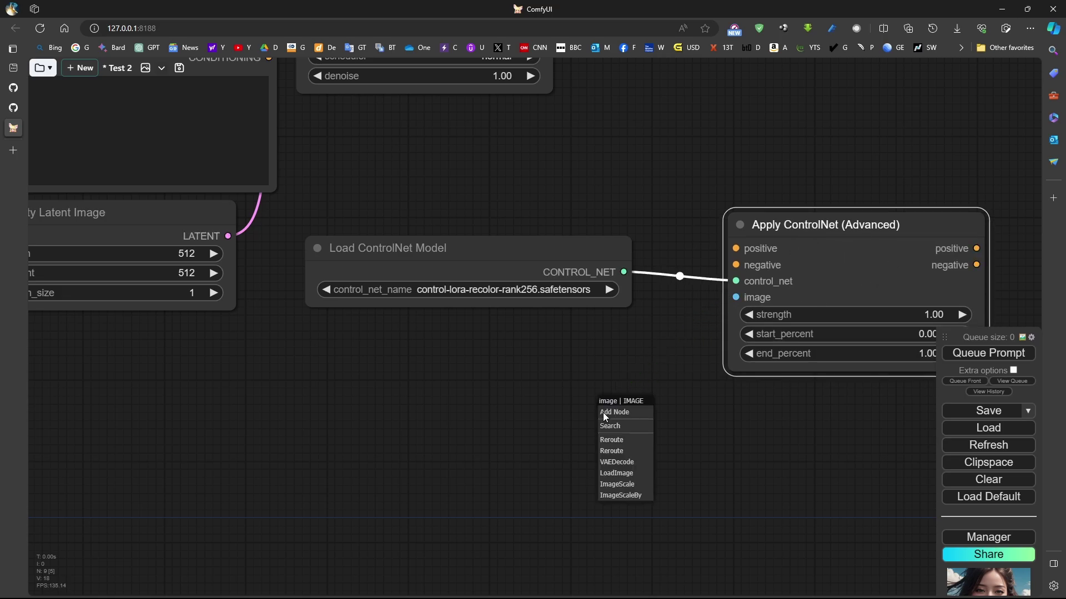
pyautogui.click(635, 476)
pyautogui.moveTo(754, 391); pyautogui.dragTo(412, 347)
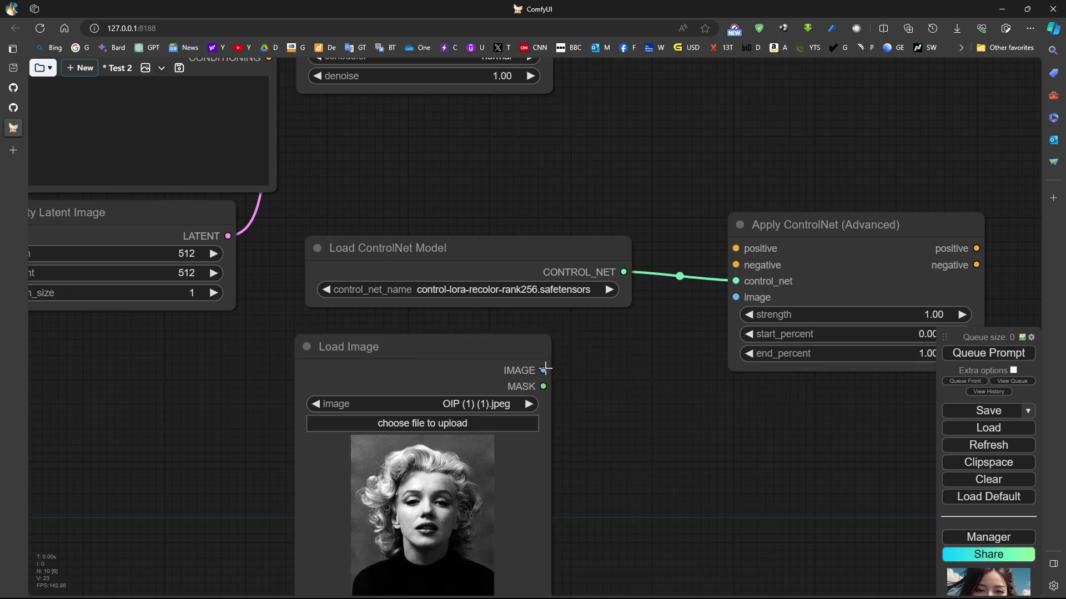
# Add a Canny Edge preprocessor node between Load Image and Apply ControlNet (Advanced).
pyautogui.moveTo(544, 370); pyautogui.dragTo(645, 397)
pyautogui.click(655, 423)
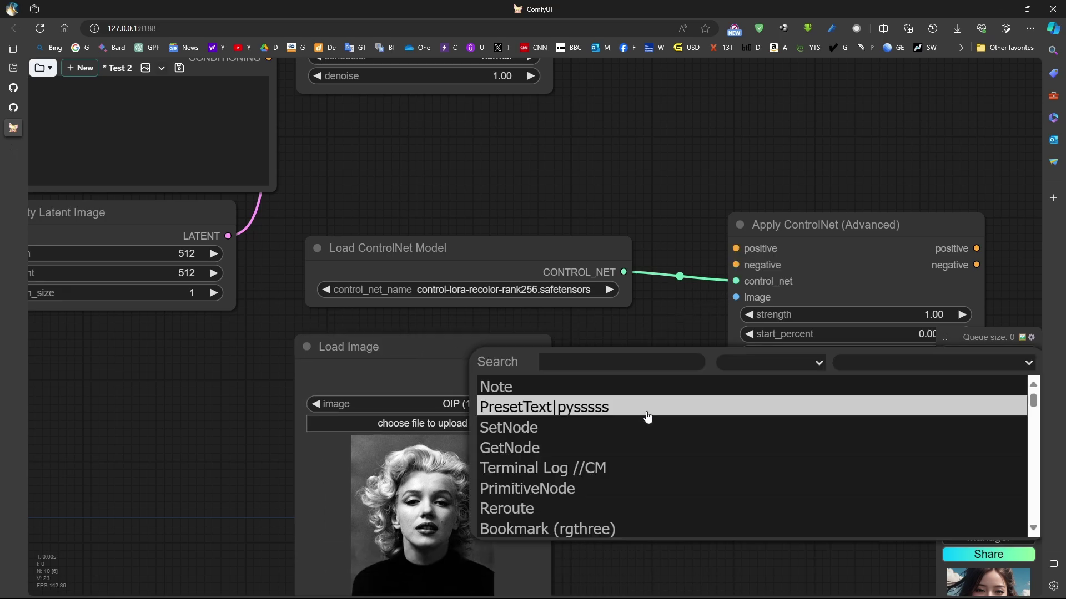
pyautogui.write('cann')
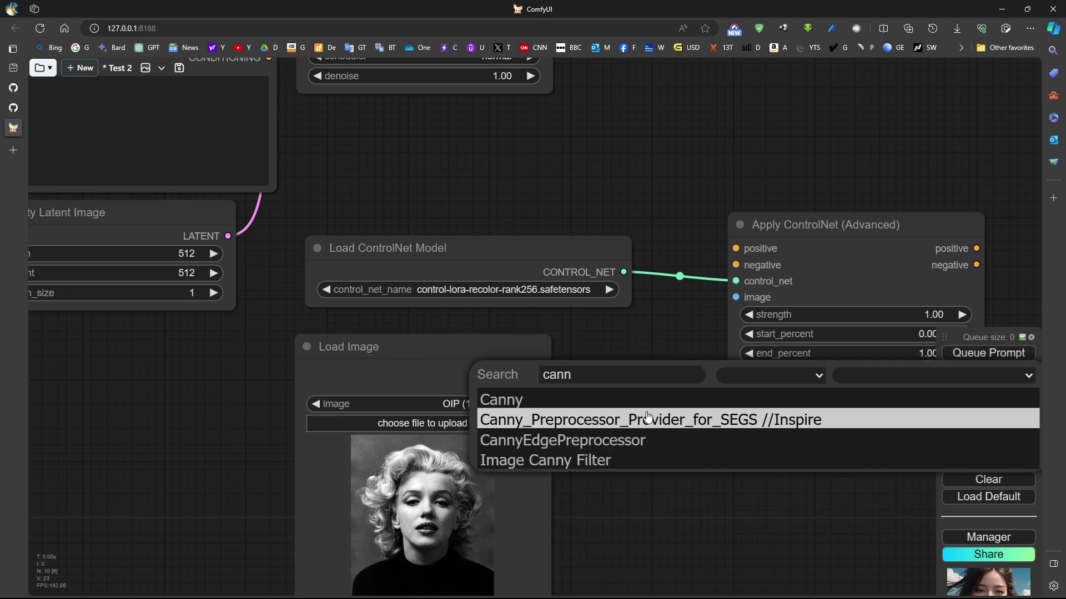
pyautogui.press('Down')
pyautogui.press('Return')
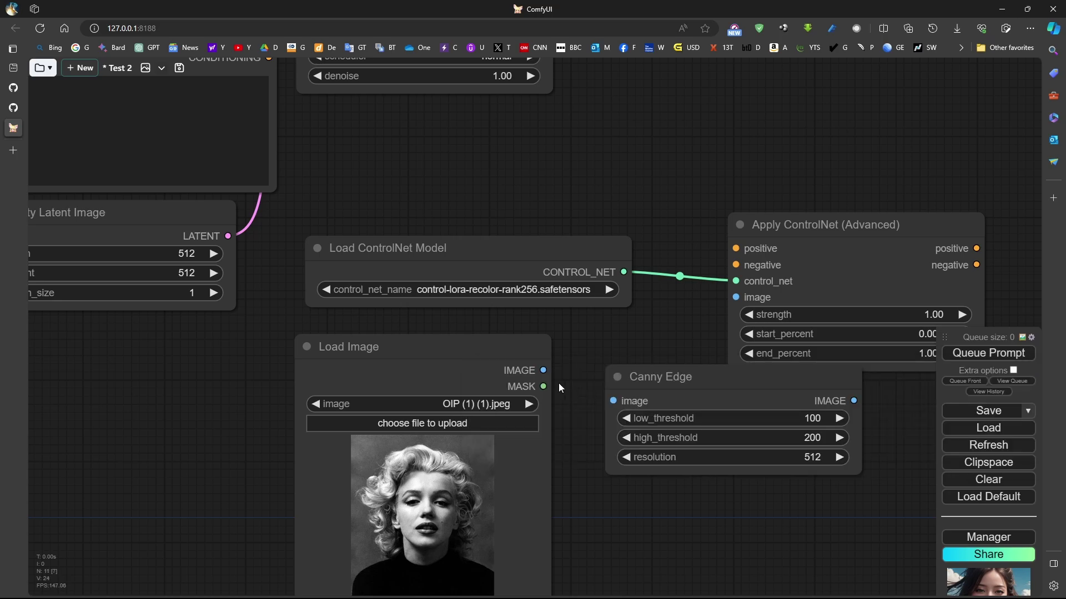
# Connect Load Image through Canny Edge to the Apply ControlNet image input and arrange the ControlNet nodes without overlaps.
pyautogui.moveTo(546, 371); pyautogui.dragTo(613, 401)
pyautogui.moveTo(855, 401); pyautogui.dragTo(741, 299)
pyautogui.moveTo(742, 376); pyautogui.dragTo(660, 411)
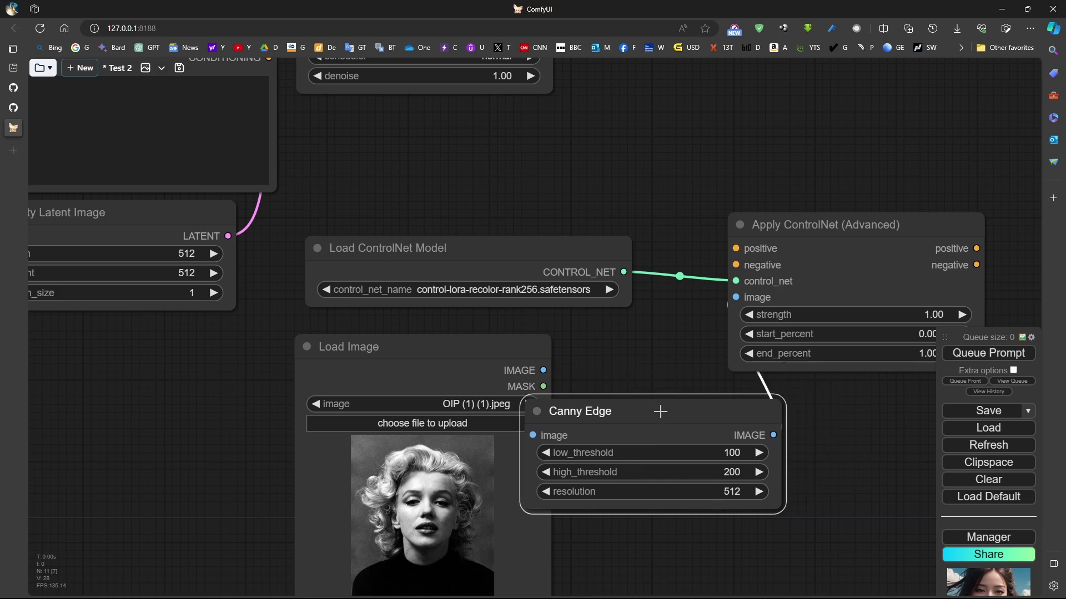
pyautogui.moveTo(480, 346)
pyautogui.mouseDown()
pyautogui.moveTo(468, 346)
pyautogui.moveTo(484, 327)
pyautogui.mouseUp()
pyautogui.moveTo(785, 225); pyautogui.dragTo(844, 230)
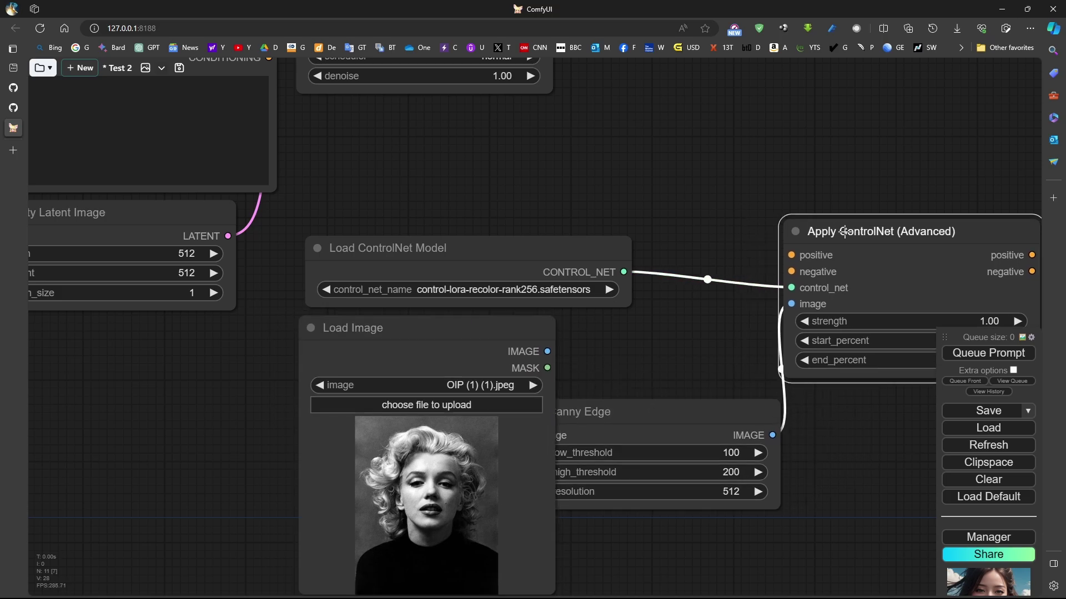
pyautogui.moveTo(740, 408); pyautogui.dragTo(836, 302)
pyautogui.scroll(-5, 746, 398)
pyautogui.scroll(3, 834, 332)
pyautogui.moveTo(572, 309); pyautogui.dragTo(564, 290)
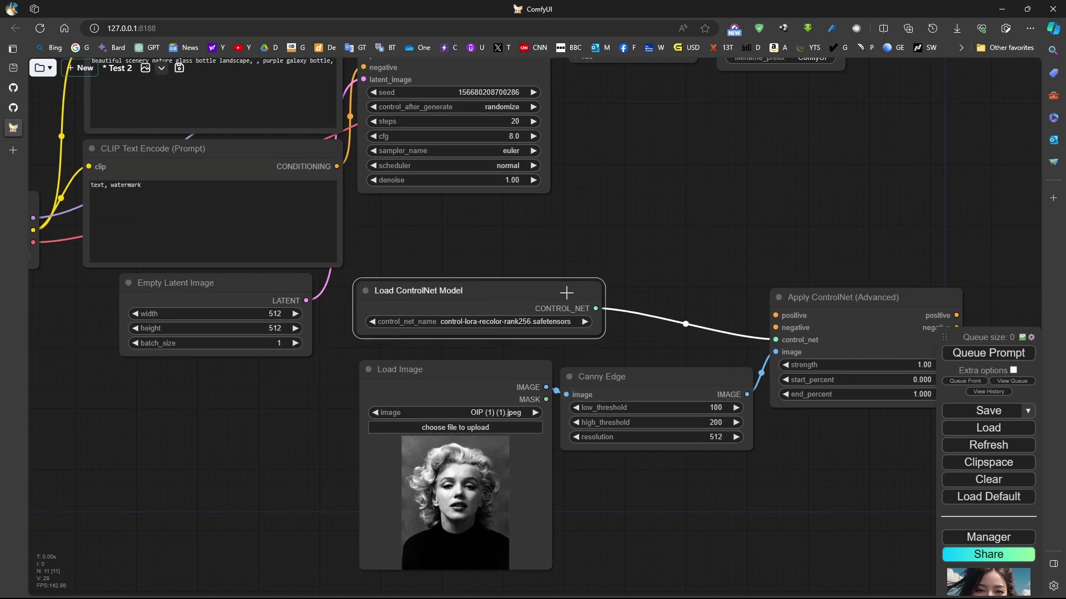
pyautogui.scroll(-4, 776, 491)
pyautogui.scroll(2, 778, 491)
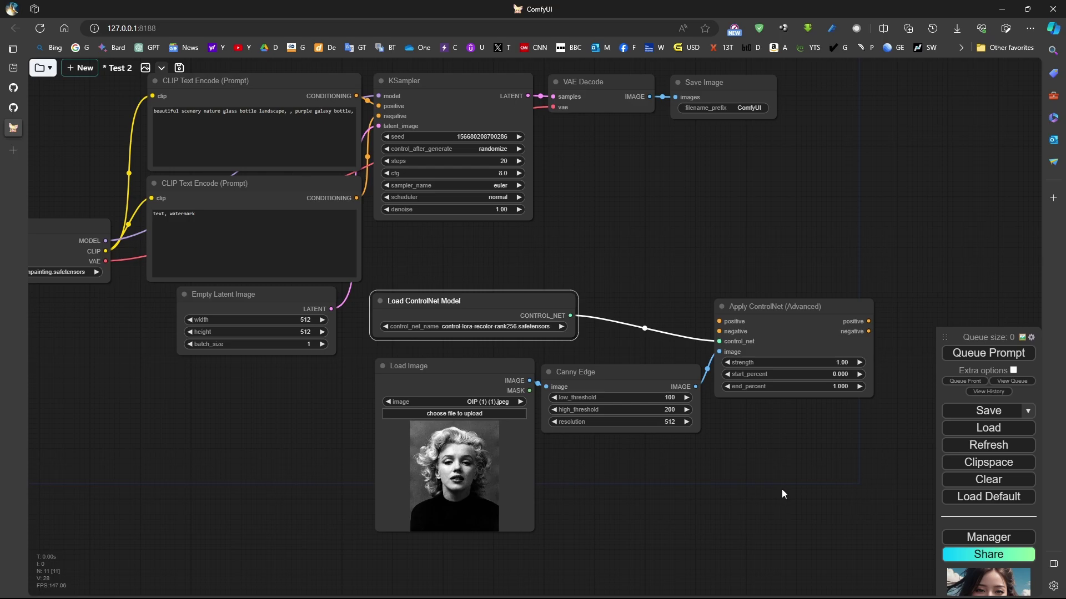
# Check the saved workflows and folders in the workspace list.
pyautogui.click(46, 68)
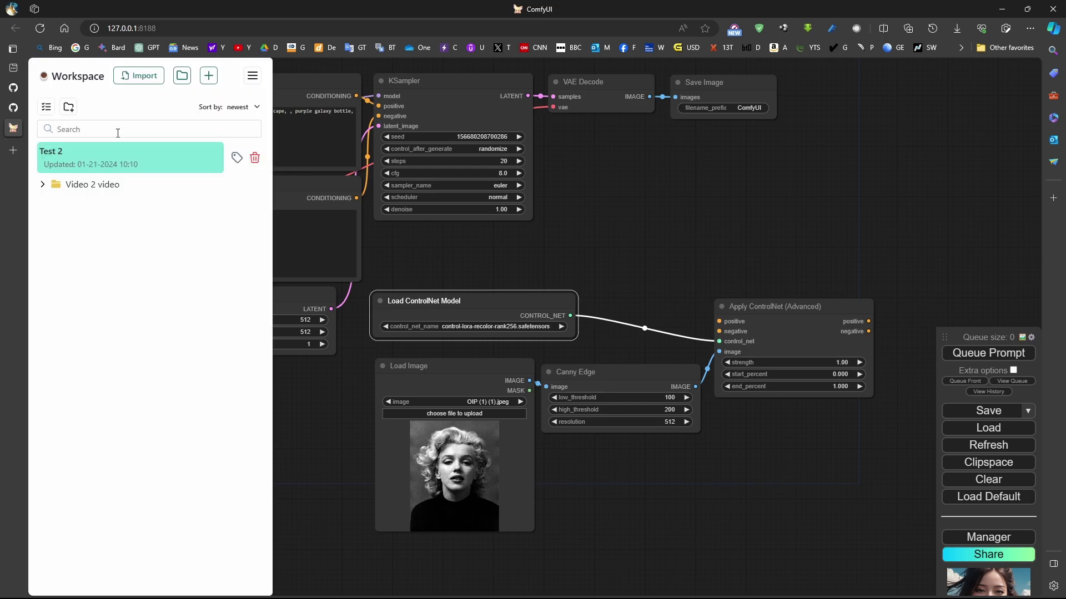
pyautogui.click(123, 165)
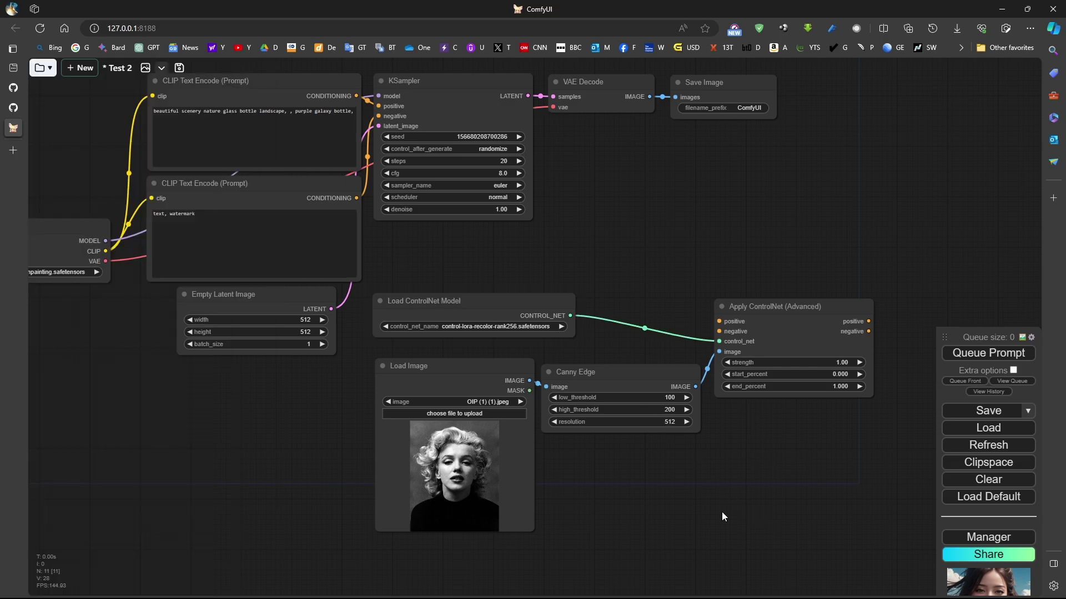
# Save the Load ControlNet Model, Load Image, Canny Edge and Apply ControlNet nodes together as a template named Controlnet Example1.
pyautogui.scroll(3, 719, 513)
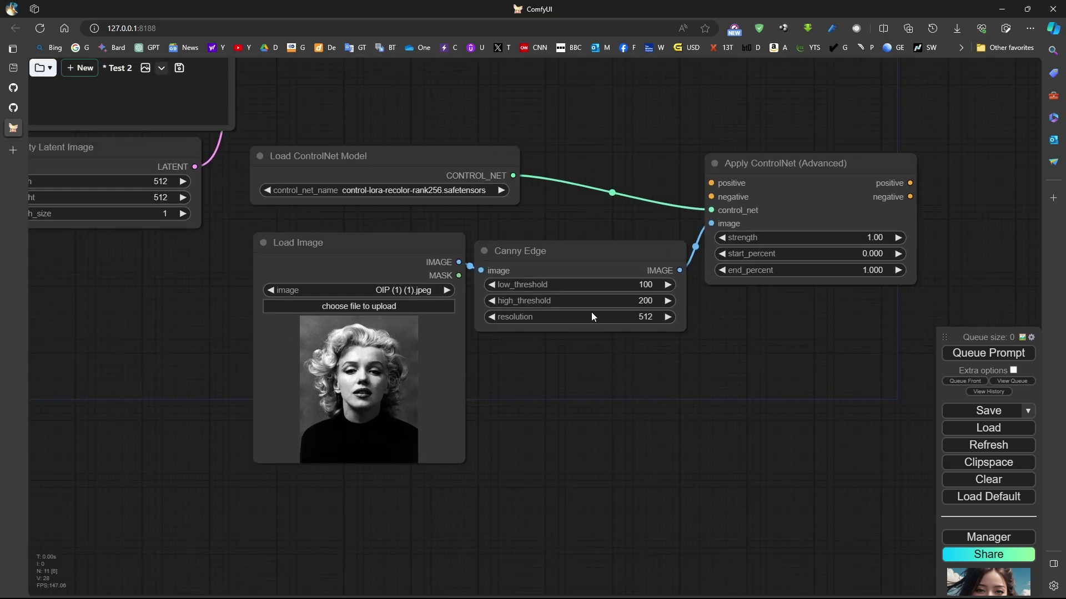
pyautogui.click(435, 159)
pyautogui.click(947, 146)
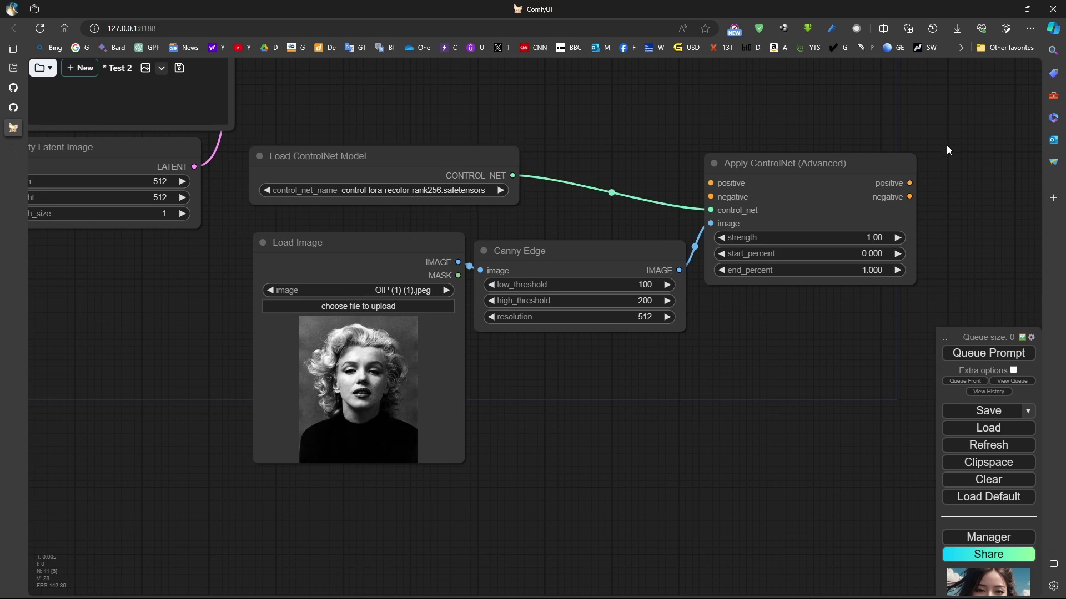
pyautogui.moveTo(958, 102); pyautogui.dragTo(234, 476)
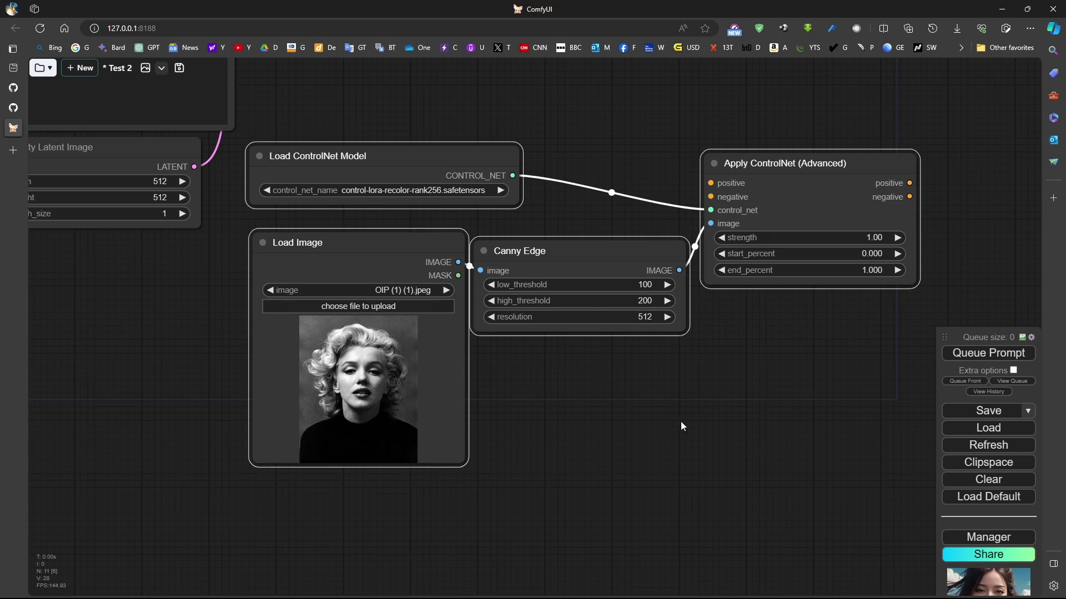
pyautogui.rightClick(641, 433)
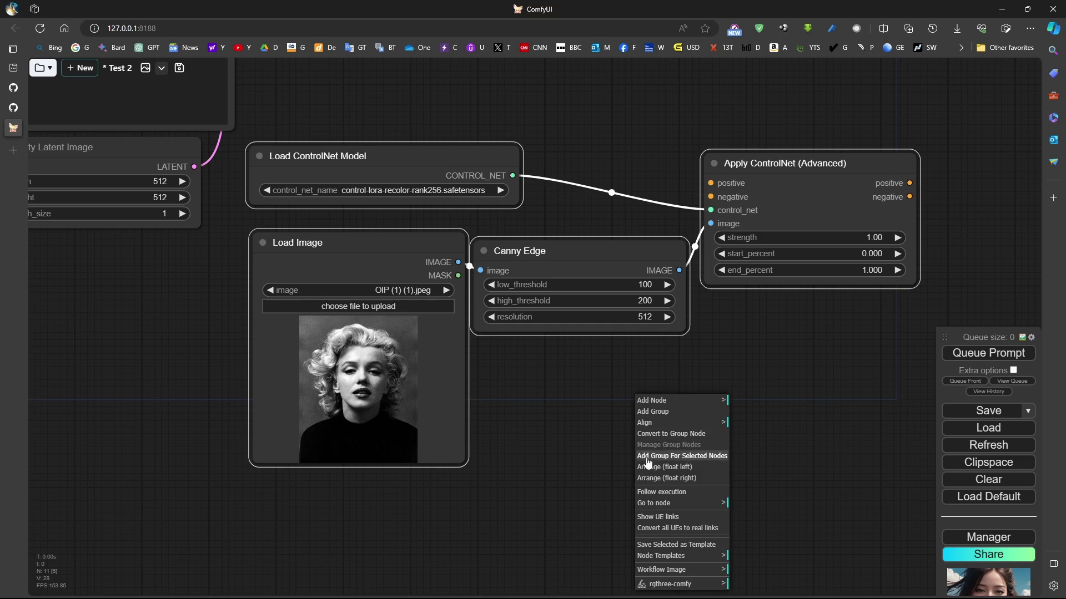
pyautogui.click(680, 547)
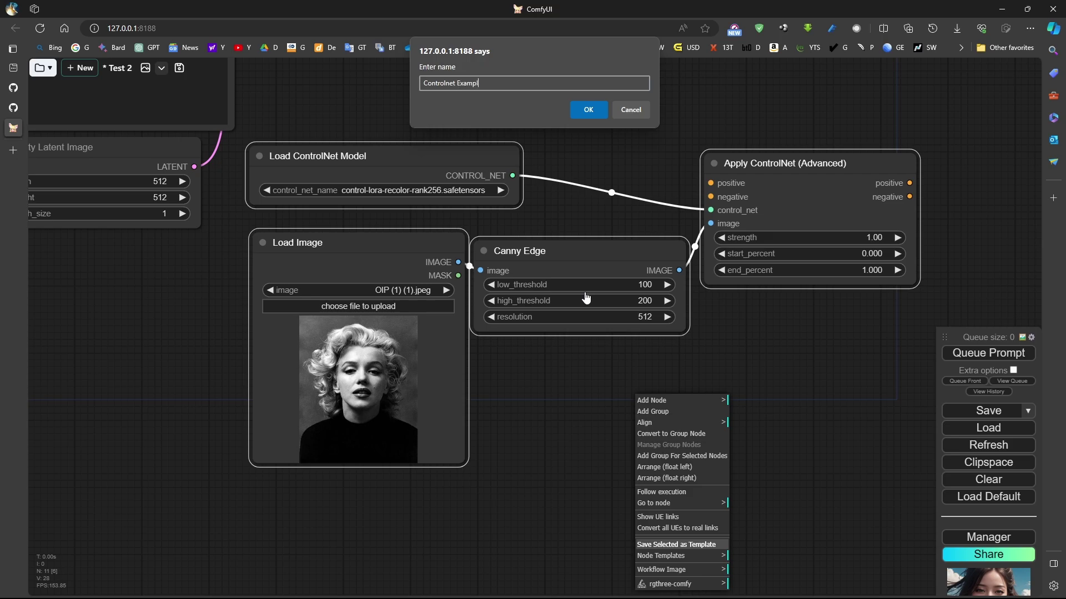
pyautogui.press('Return')
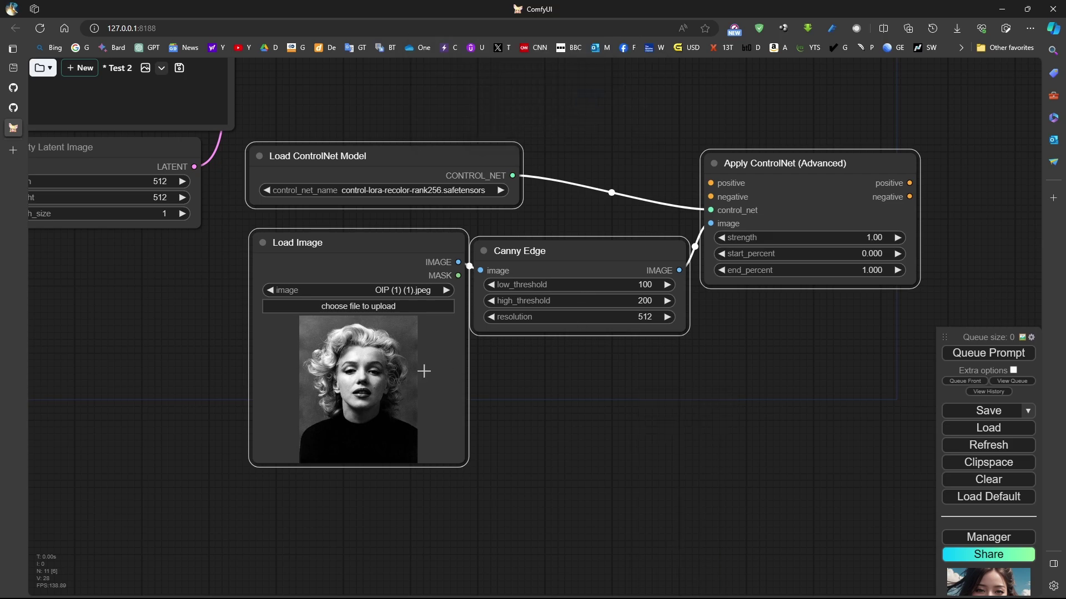
# Insert the Controlnet Example1 node template in the empty area above the KSampler.
pyautogui.scroll(-3, 424, 371)
pyautogui.moveTo(623, 163); pyautogui.dragTo(464, 502)
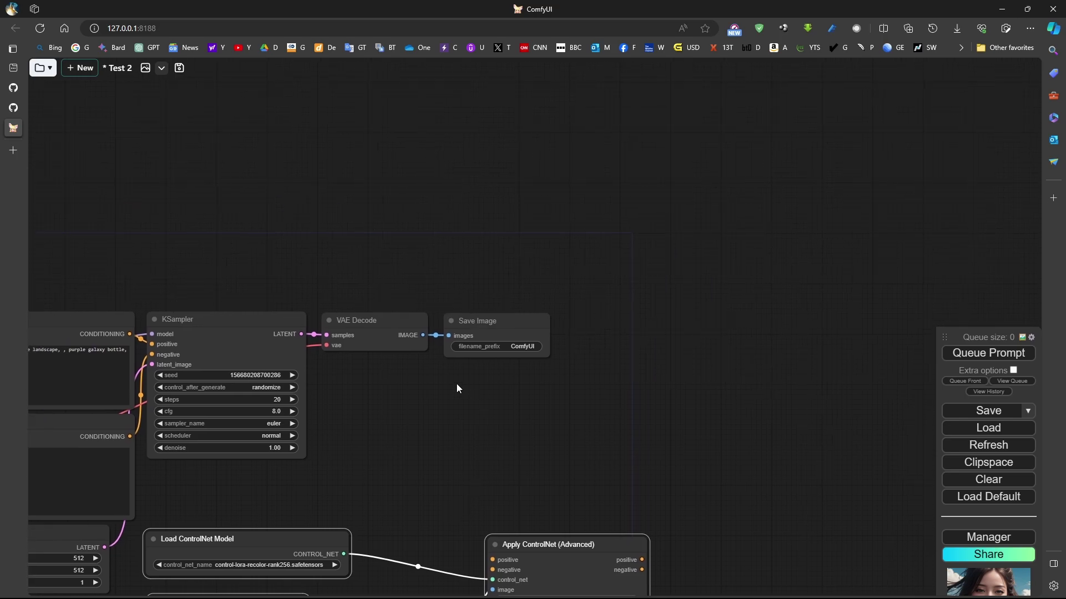
pyautogui.rightClick(295, 106)
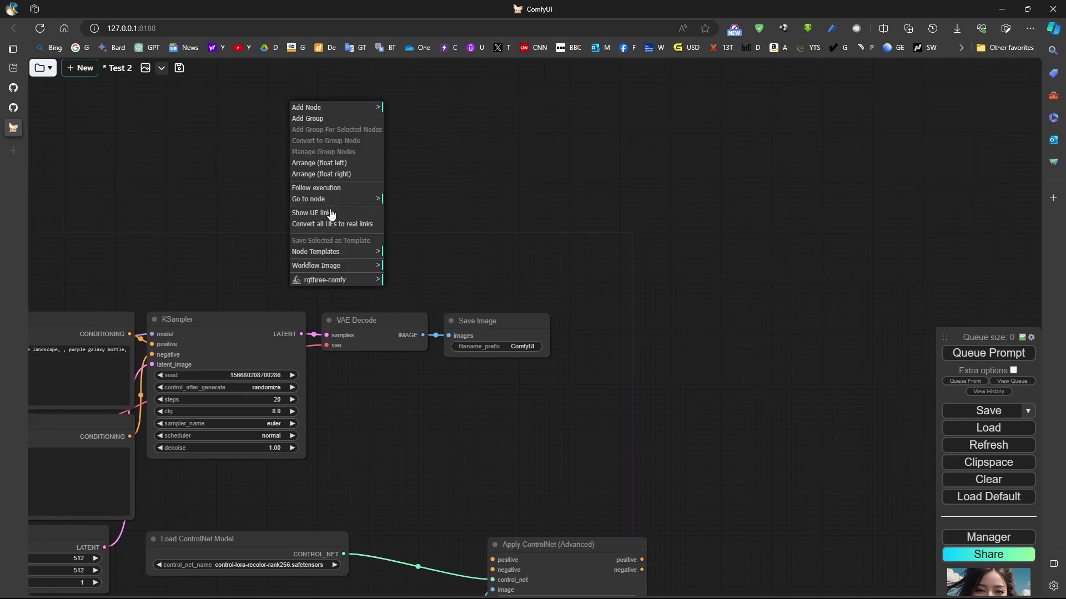
pyautogui.moveTo(338, 261)
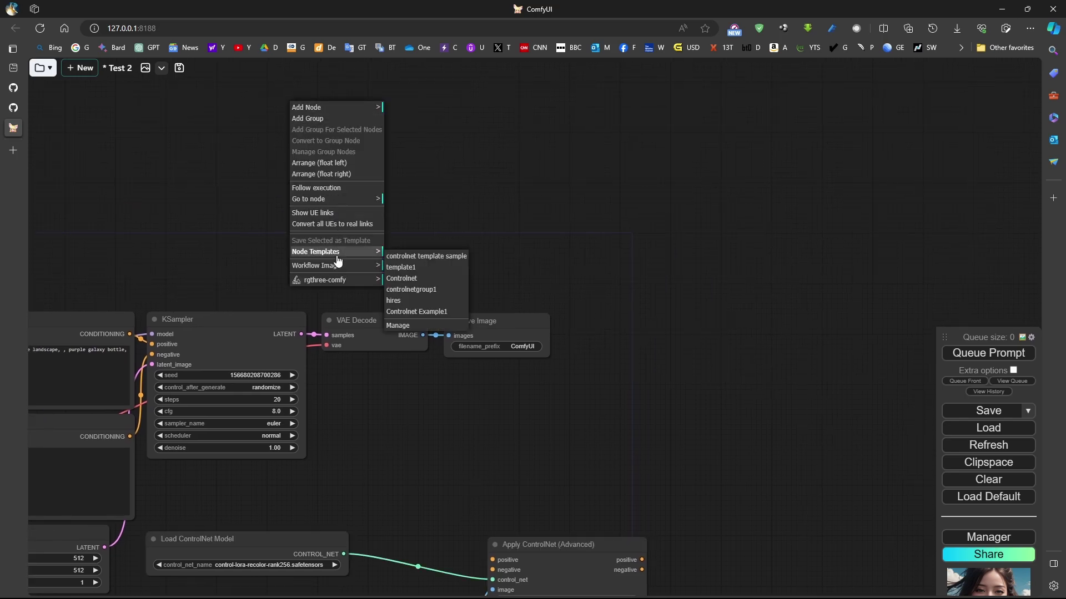
pyautogui.click(433, 311)
pyautogui.moveTo(596, 288); pyautogui.dragTo(507, 312)
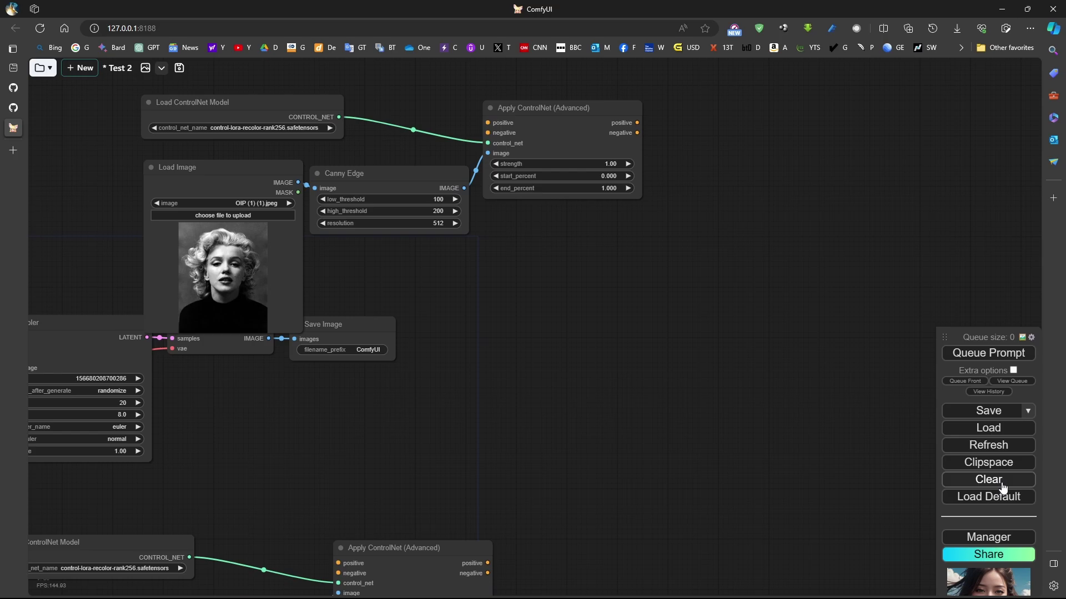
# Reload the default workflow to clear all added ControlNet nodes from the canvas.
pyautogui.click(1003, 506)
pyautogui.press('Return')
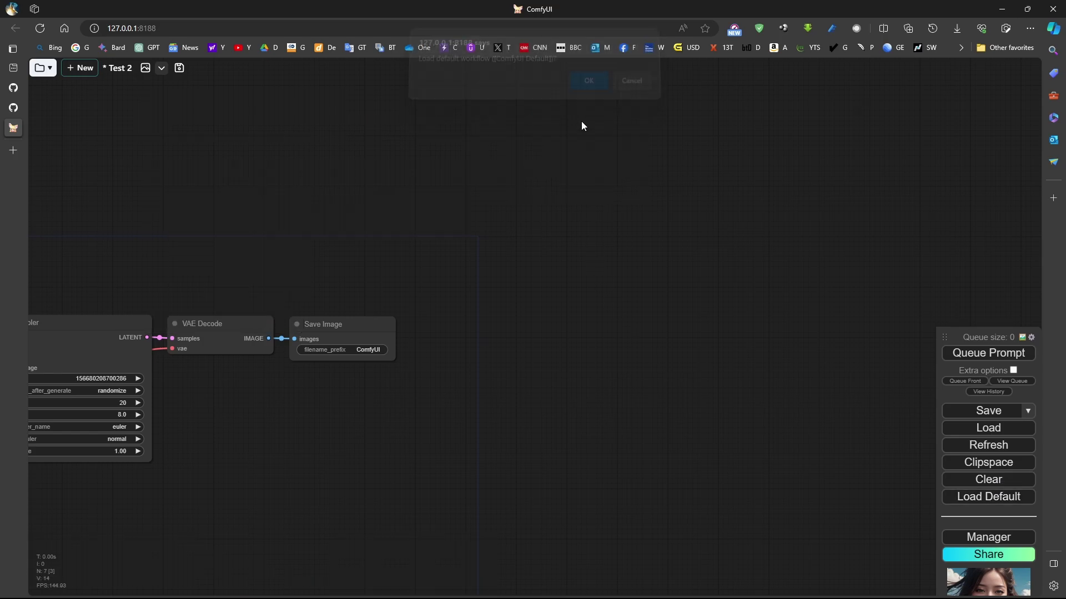
# Insert the Controlnet Example1 node template in the empty area below the KSampler and shift its Apply ControlNet (Advanced) node slightly upward.
pyautogui.moveTo(724, 201); pyautogui.dragTo(864, 133)
pyautogui.rightClick(499, 350)
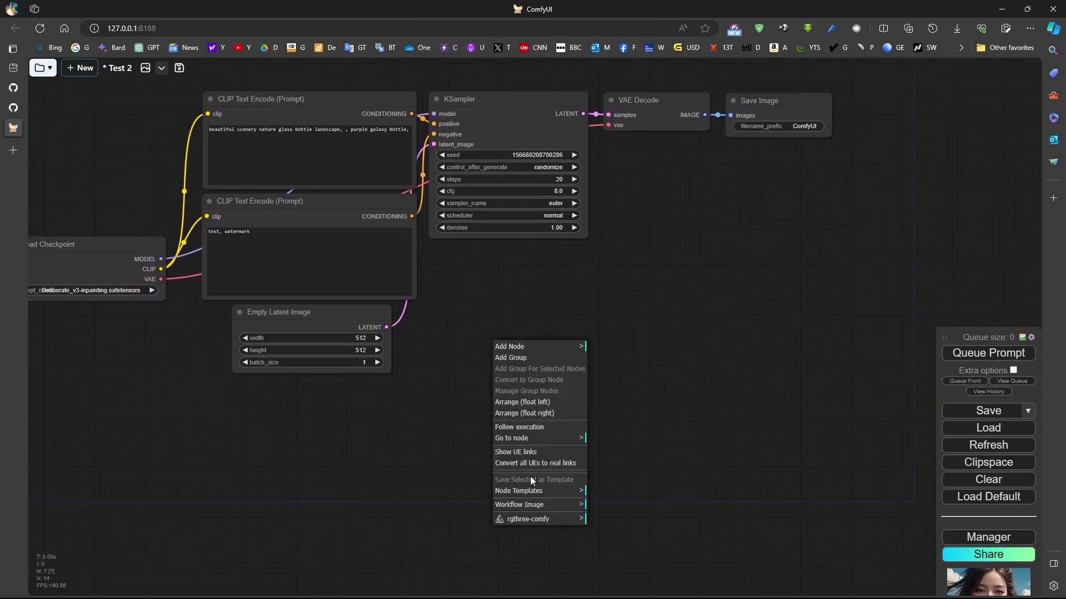
pyautogui.click(532, 491)
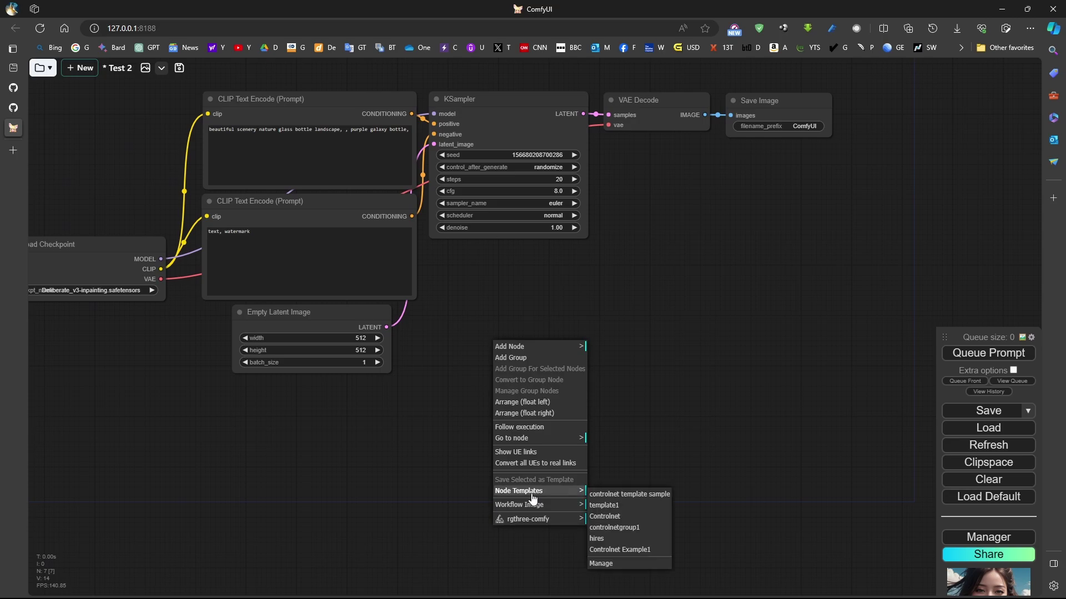
pyautogui.click(619, 550)
pyautogui.moveTo(468, 448); pyautogui.dragTo(284, 398)
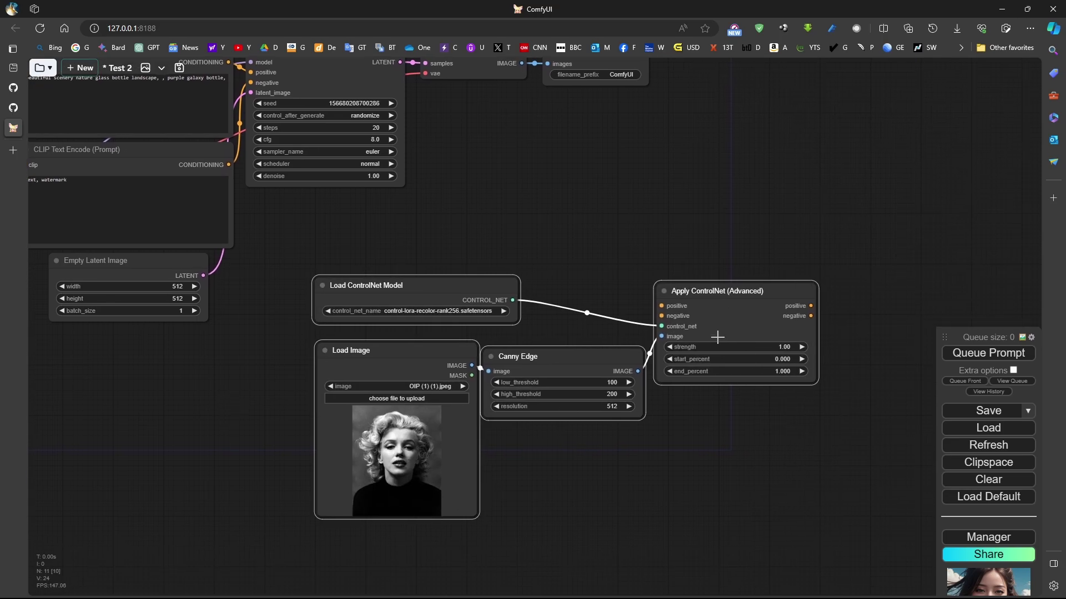
pyautogui.moveTo(712, 290); pyautogui.dragTo(721, 262)
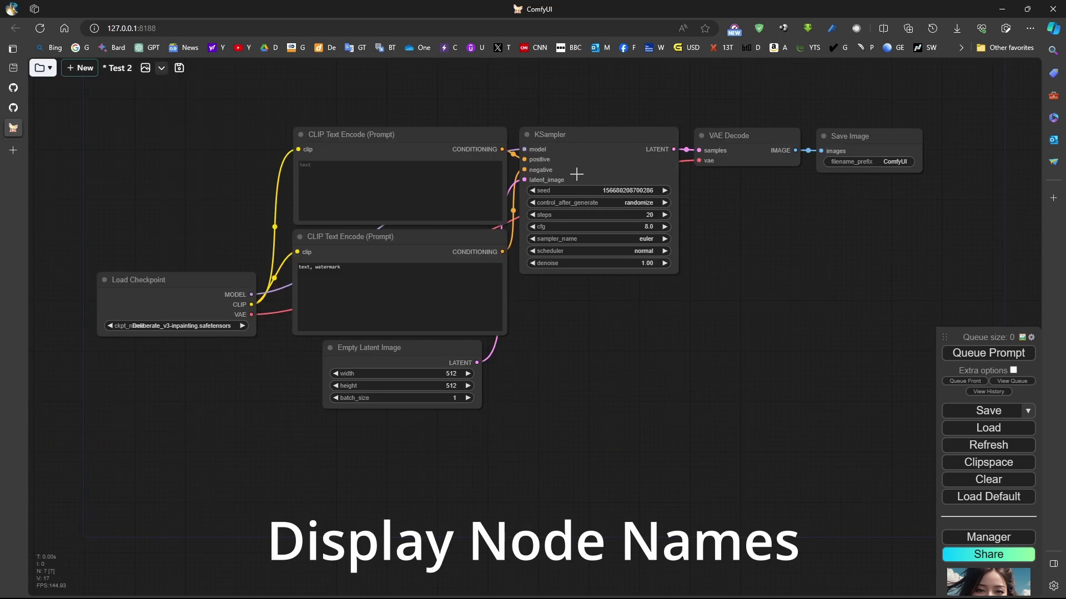
# Search the node library for multi and add a CR Multi-ControlNet Stack node below the KSampler.
pyautogui.click(565, 135)
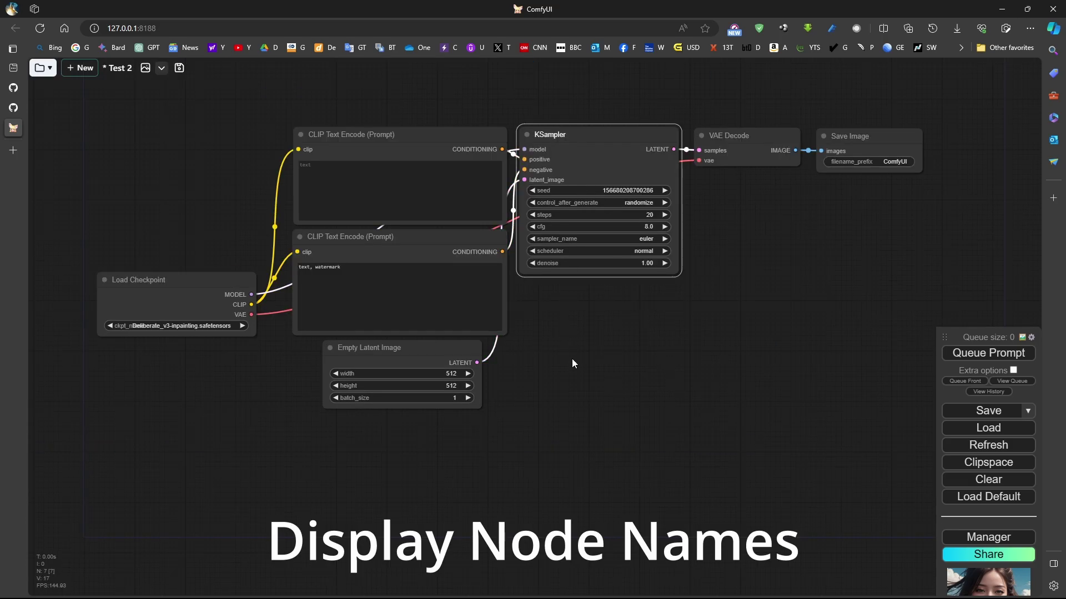
pyautogui.doubleClick(546, 357)
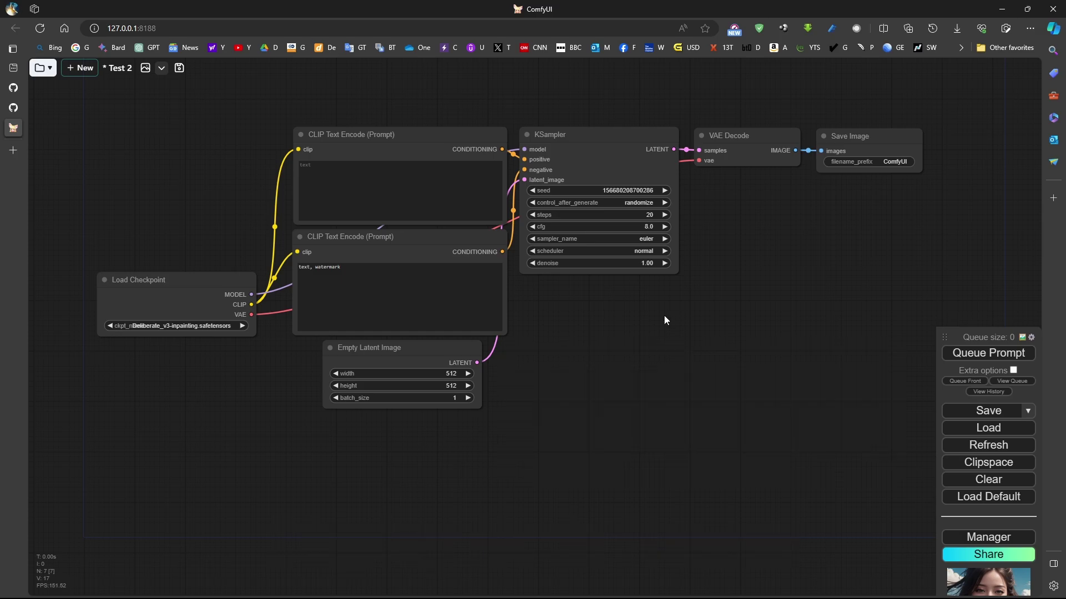
pyautogui.doubleClick(576, 333)
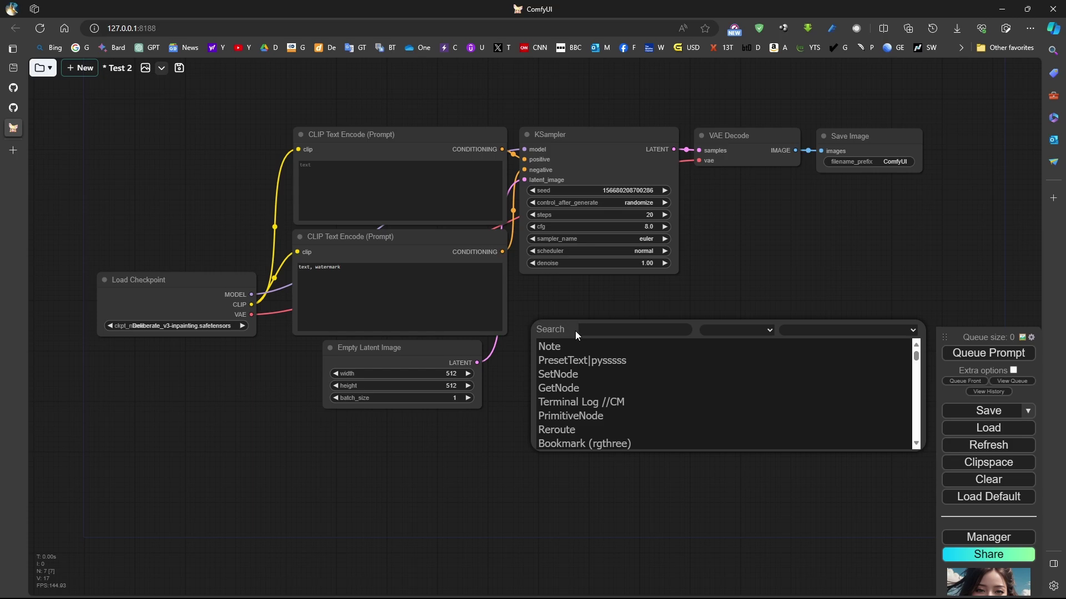
pyautogui.write('multi')
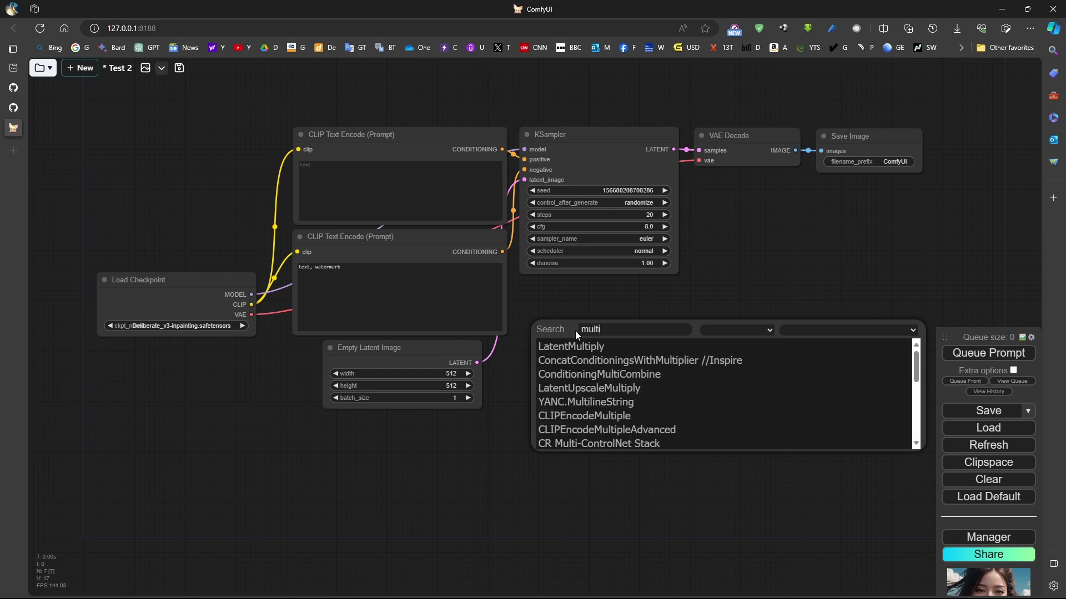
pyautogui.click(597, 443)
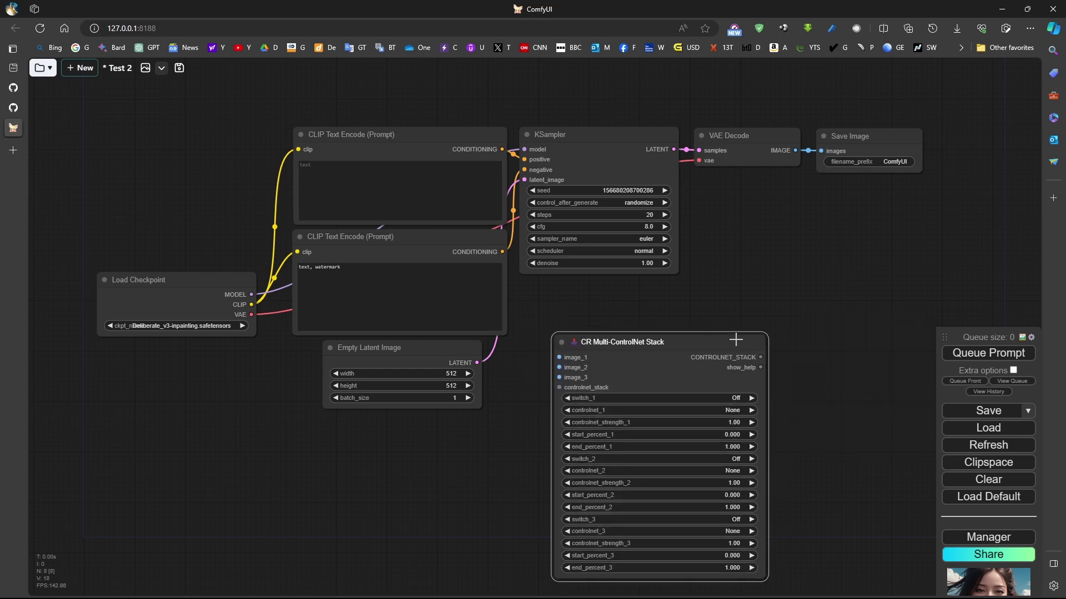
# Set the node badge option in the ComfyUI Manager to Nickname and inspect the badges above the nodes.
pyautogui.click(988, 538)
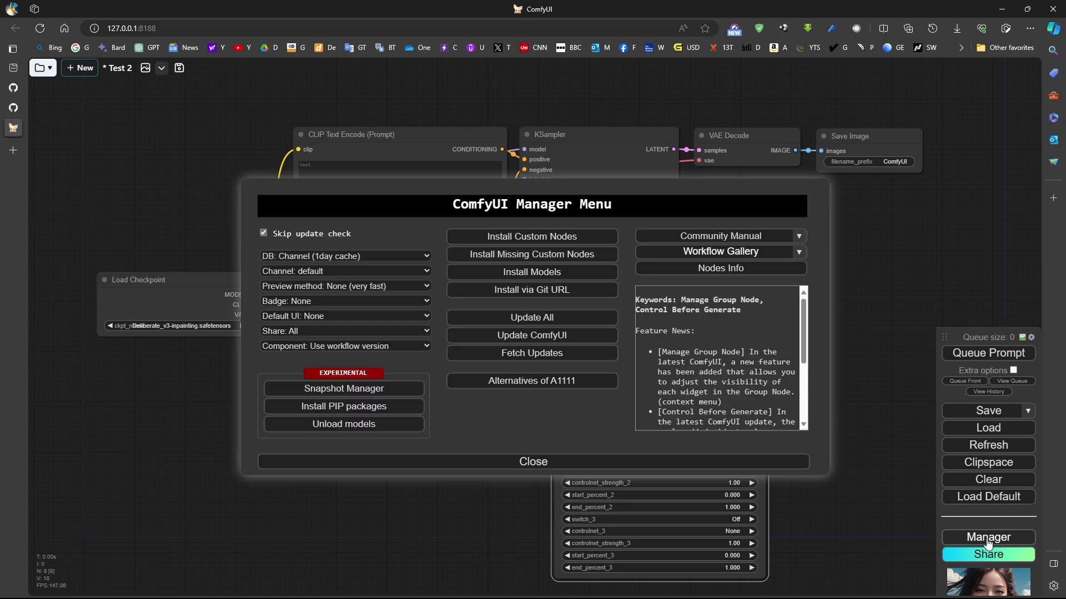
pyautogui.click(330, 304)
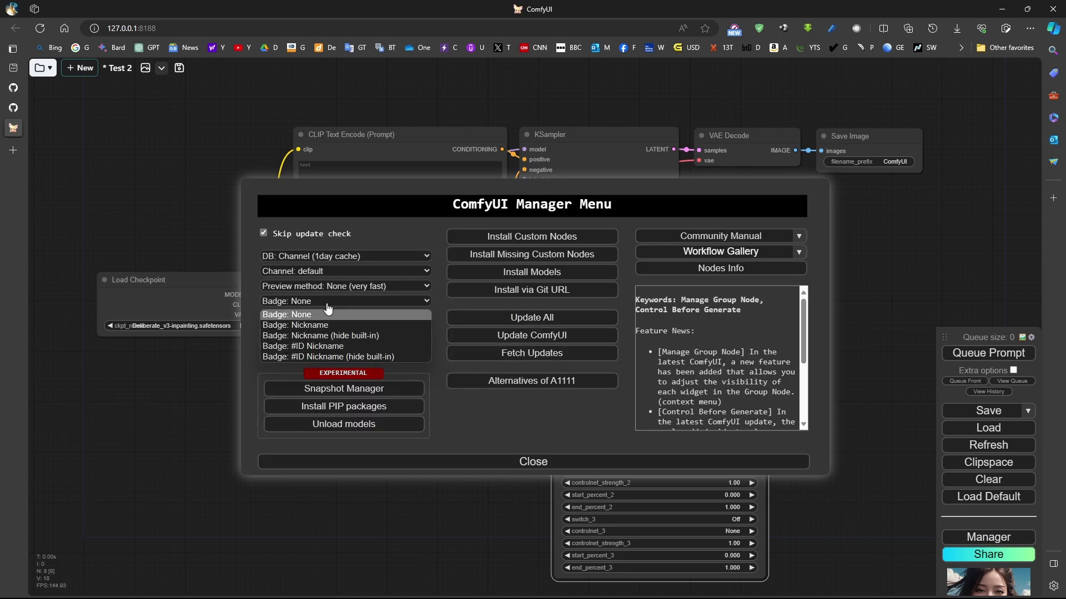
pyautogui.click(317, 327)
pyautogui.click(513, 463)
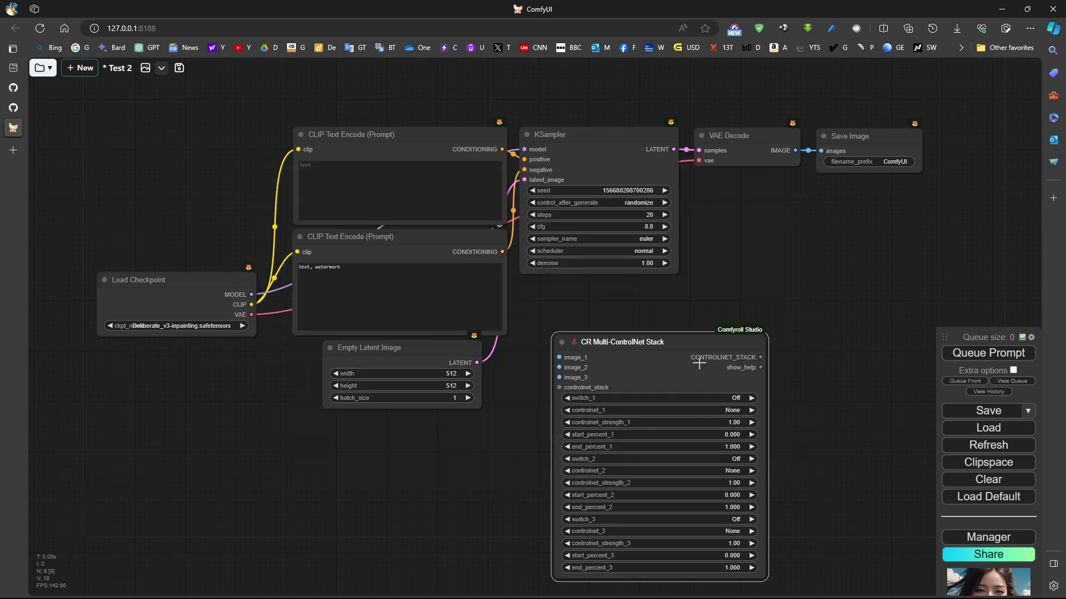
pyautogui.scroll(4, 742, 328)
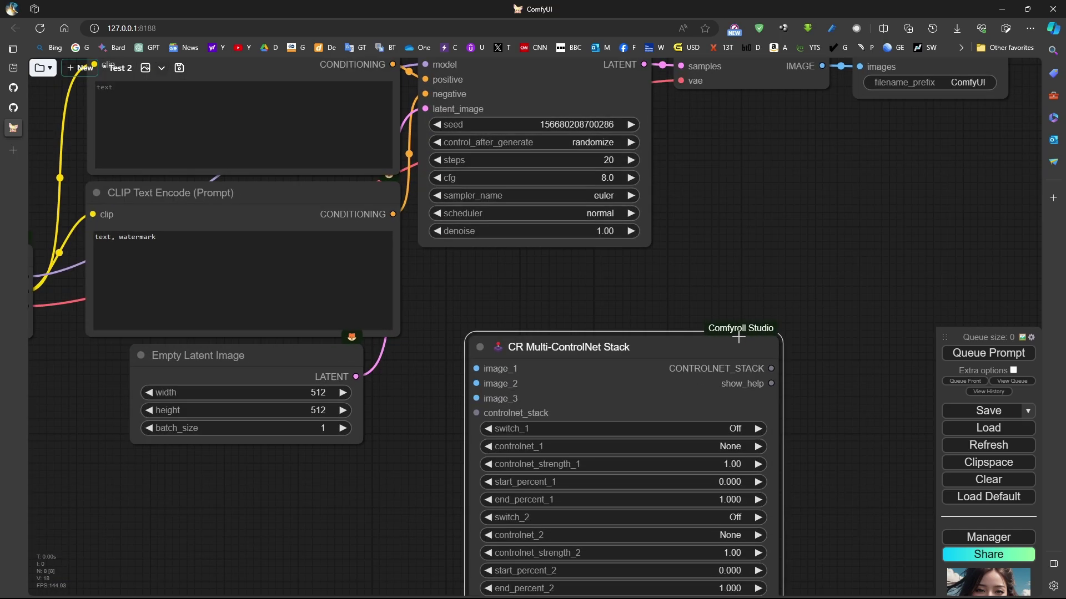
pyautogui.scroll(-3, 742, 336)
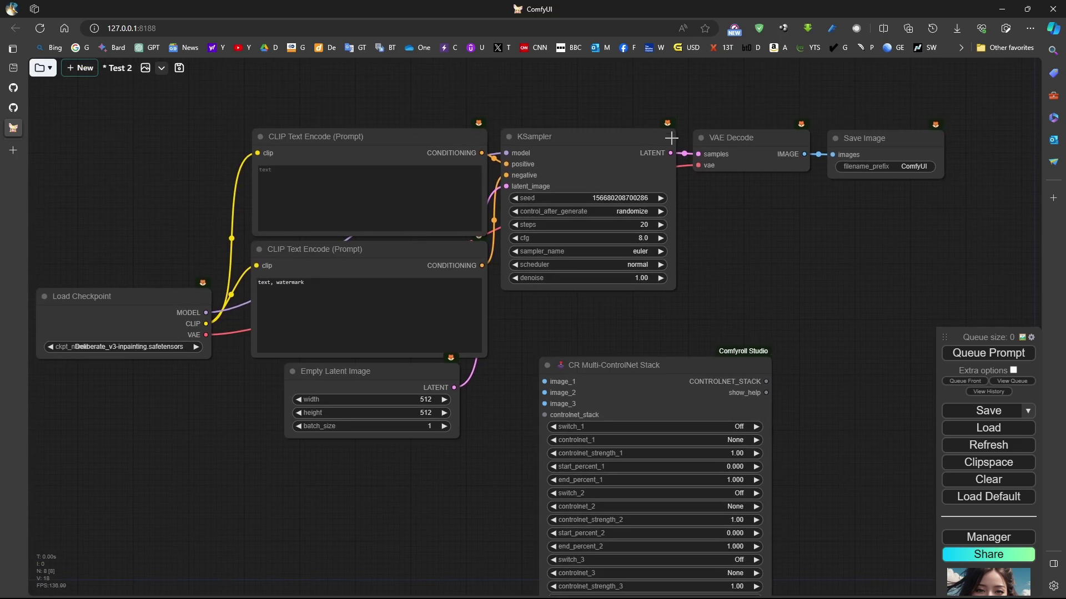
pyautogui.scroll(1, 669, 126)
pyautogui.scroll(15, 670, 126)
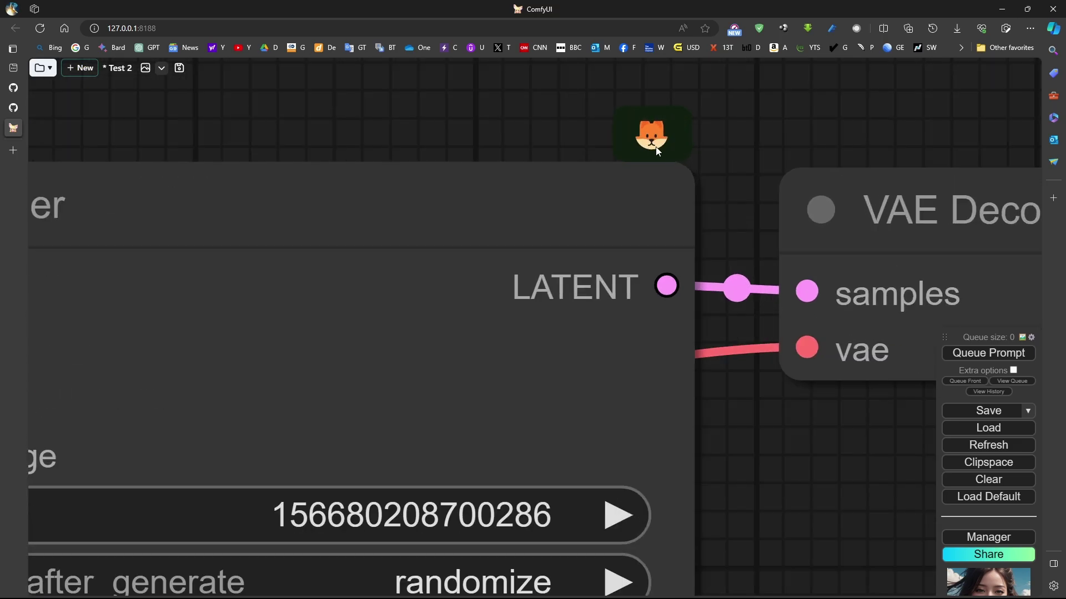
pyautogui.scroll(-12, 655, 143)
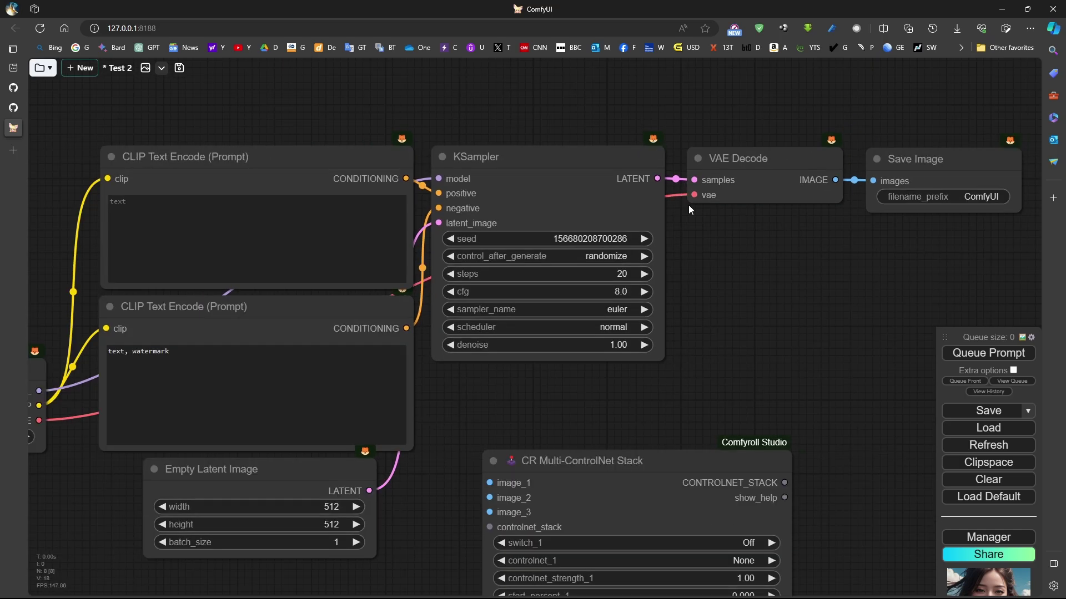
# Move the CR Multi-ControlNet Stack node closer to the KSampler and lock it.
pyautogui.scroll(-2, 688, 204)
pyautogui.moveTo(738, 410); pyautogui.dragTo(779, 304)
pyautogui.rightClick(780, 304)
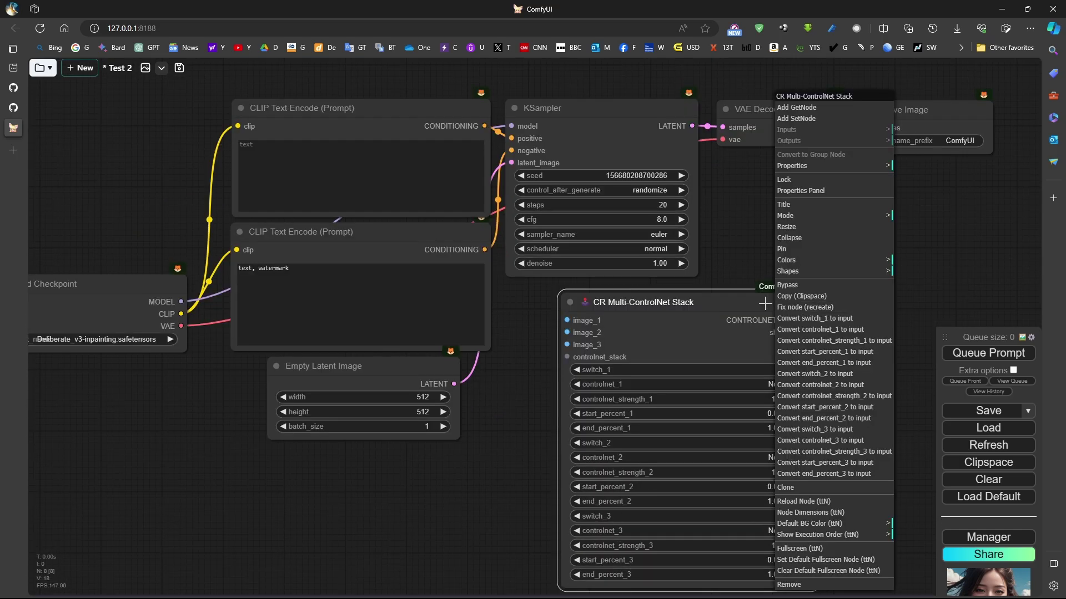
pyautogui.click(792, 184)
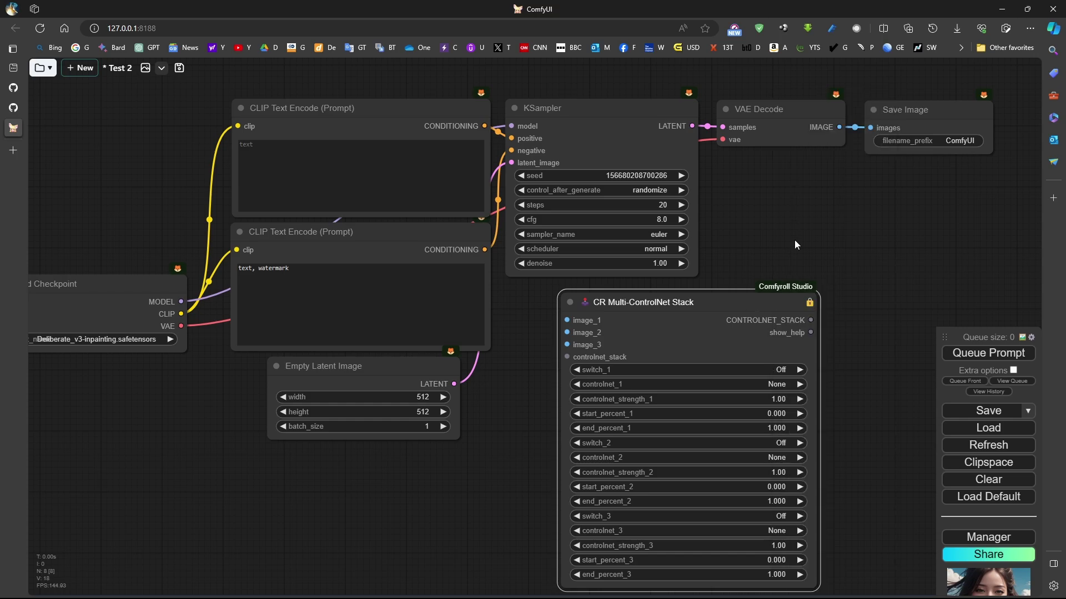
# Unlock the CR Multi-ControlNet Stack node and delete it from the canvas.
pyautogui.rightClick(784, 304)
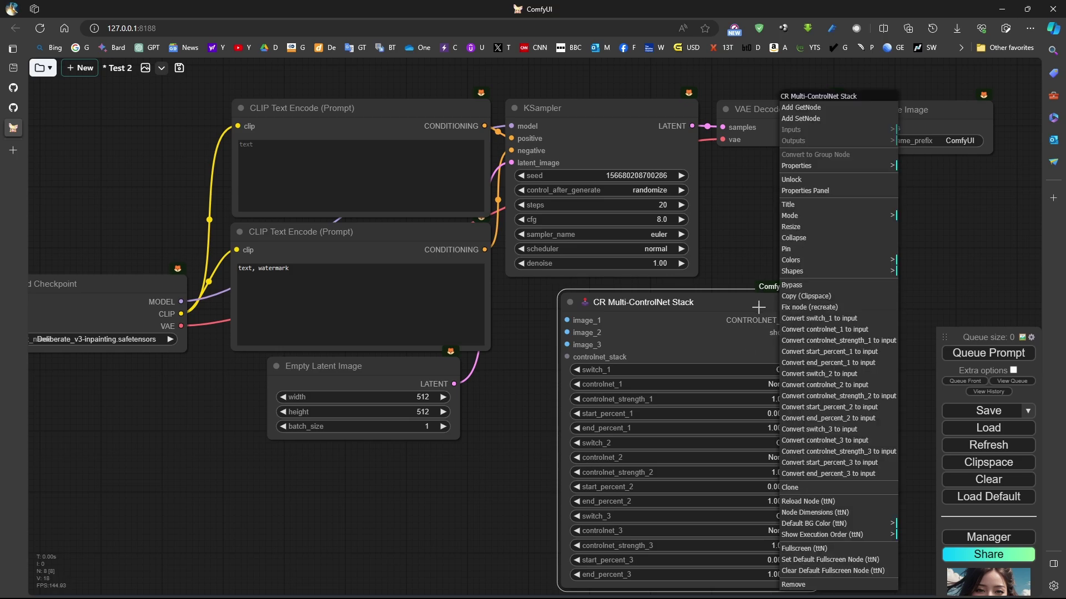
pyautogui.click(789, 179)
pyautogui.scroll(-2, 750, 204)
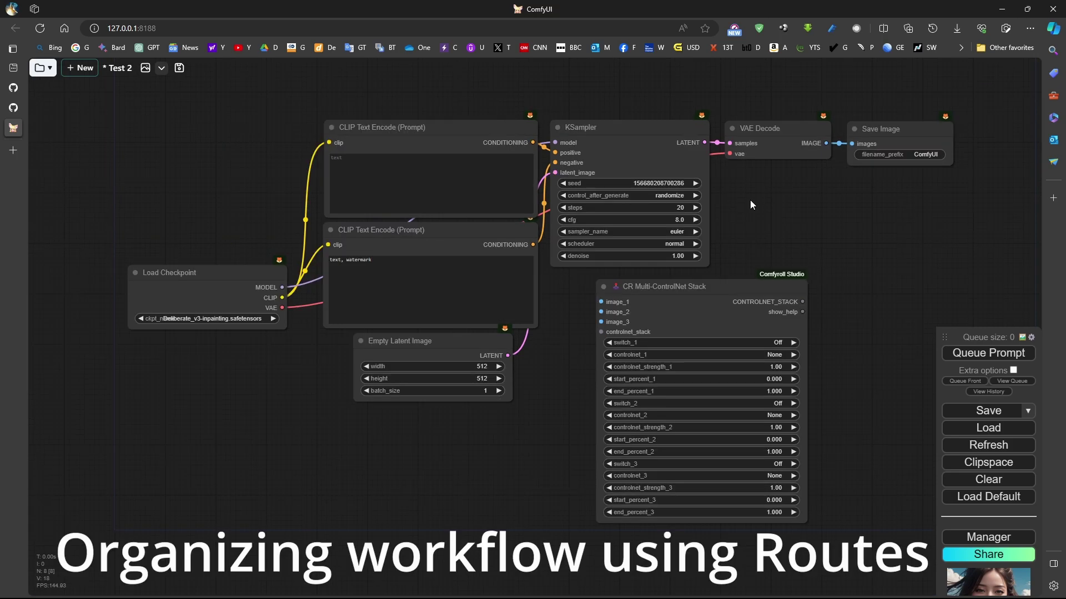
pyautogui.click(722, 289)
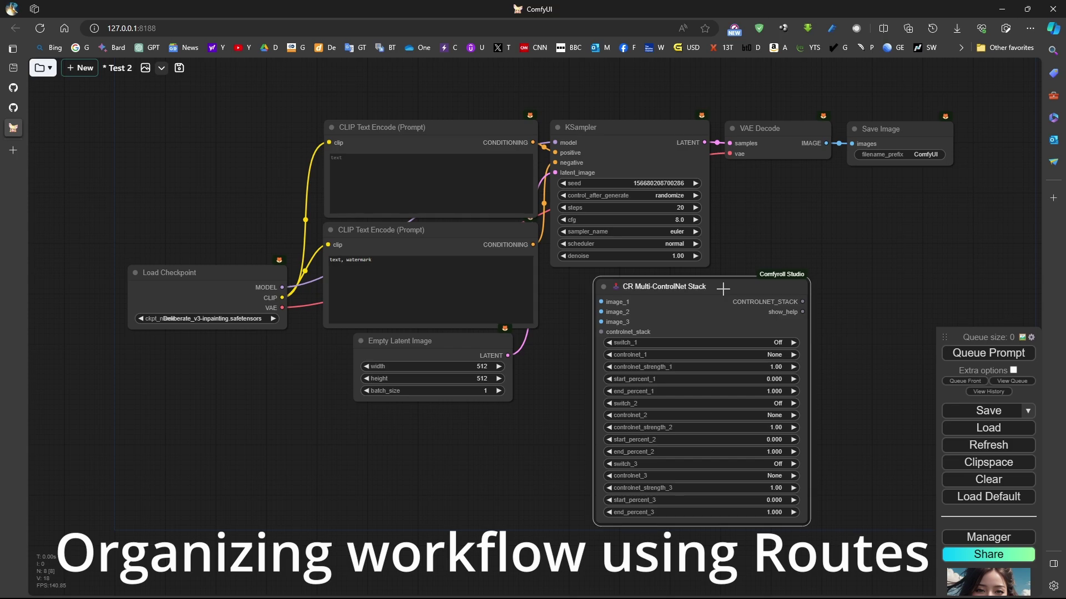
pyautogui.press('Delete')
# Move the Load Checkpoint node further away from the text encoders and shift the VAE Decode node slightly upward.
pyautogui.moveTo(311, 406); pyautogui.dragTo(295, 518)
pyautogui.moveTo(231, 386); pyautogui.dragTo(176, 294)
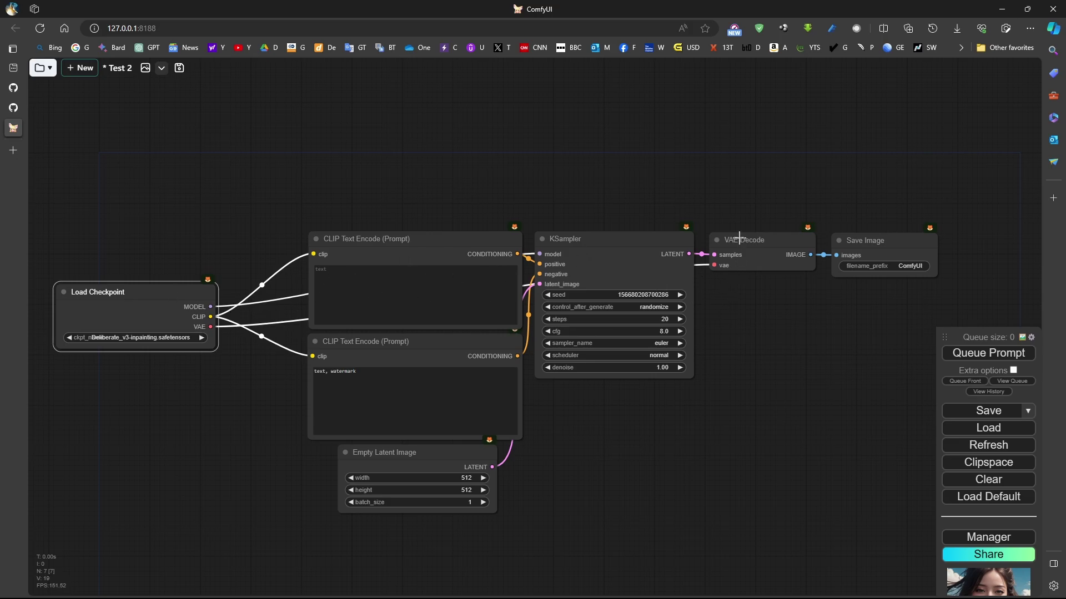
pyautogui.moveTo(739, 238)
pyautogui.mouseDown()
pyautogui.moveTo(742, 194)
pyautogui.moveTo(738, 231)
pyautogui.mouseUp()
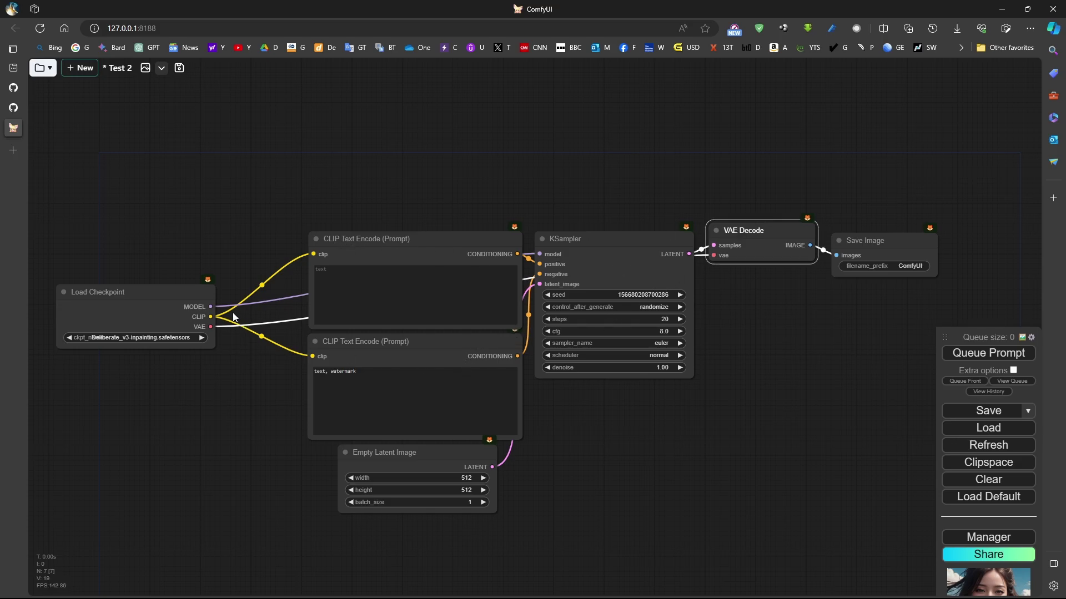
# Add a Reroute node for each of the Load Checkpoint's MODEL, CLIP and VAE connections, placed above and beside the first CLIP Text Encode node.
pyautogui.moveTo(211, 307); pyautogui.dragTo(242, 175)
pyautogui.click(264, 202)
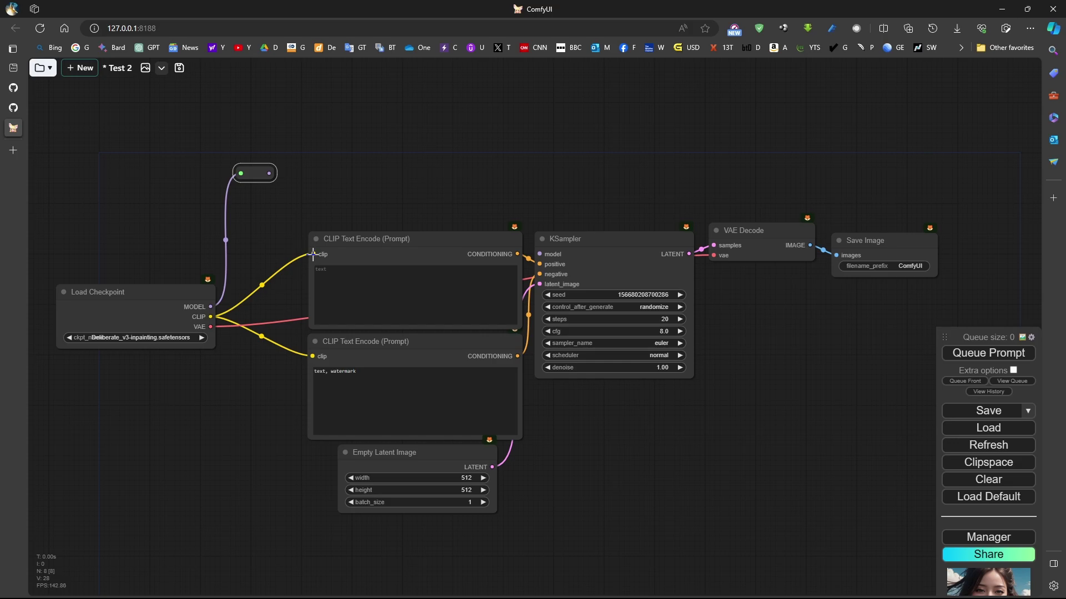
pyautogui.moveTo(312, 253); pyautogui.dragTo(254, 204)
pyautogui.click(281, 239)
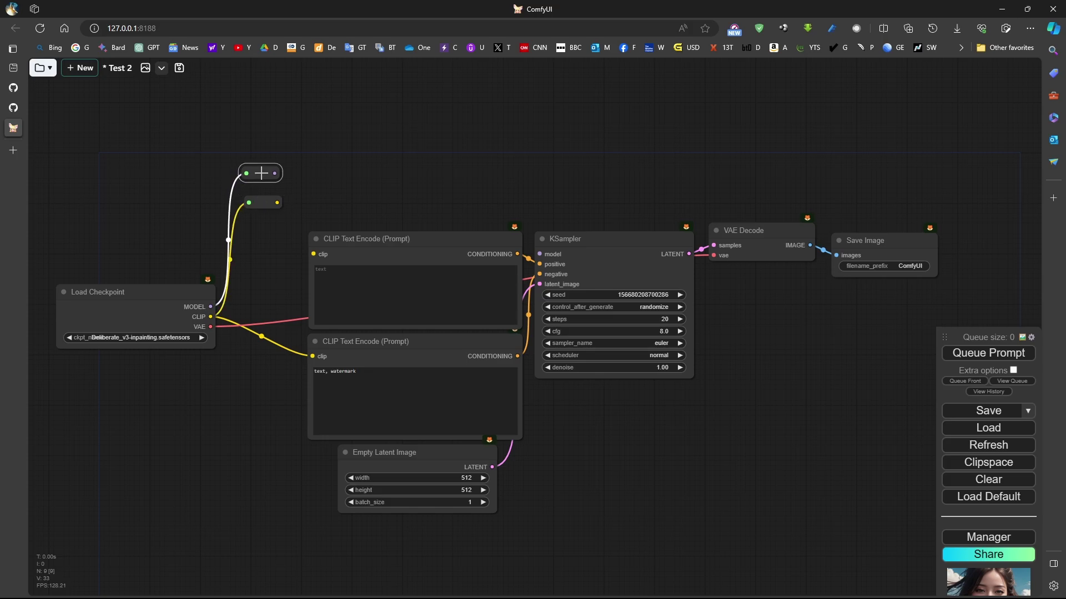
pyautogui.moveTo(258, 173); pyautogui.dragTo(264, 171)
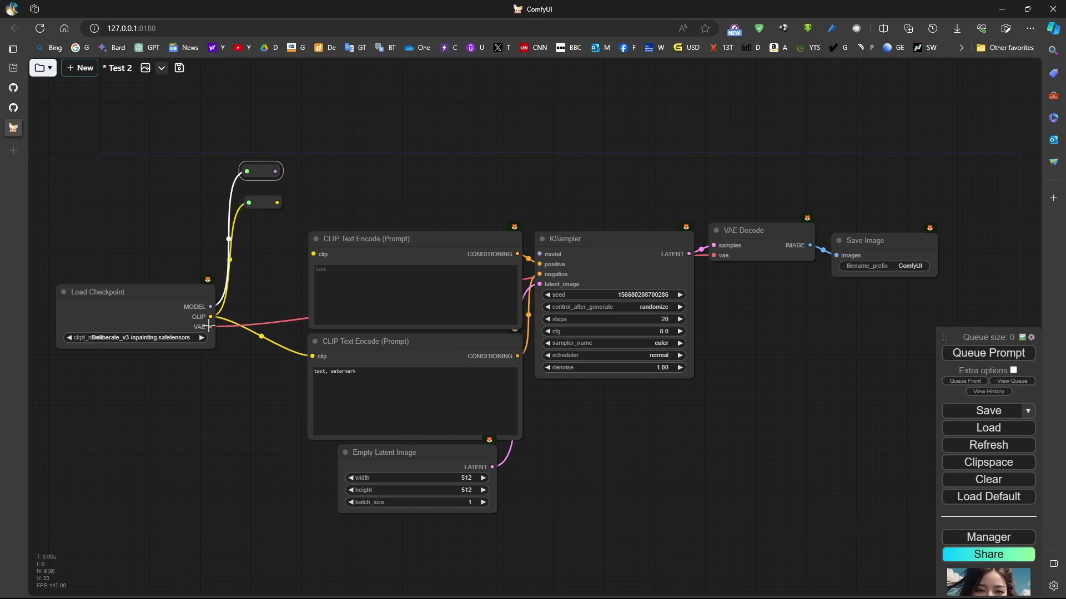
pyautogui.moveTo(713, 255); pyautogui.dragTo(263, 221)
pyautogui.click(274, 254)
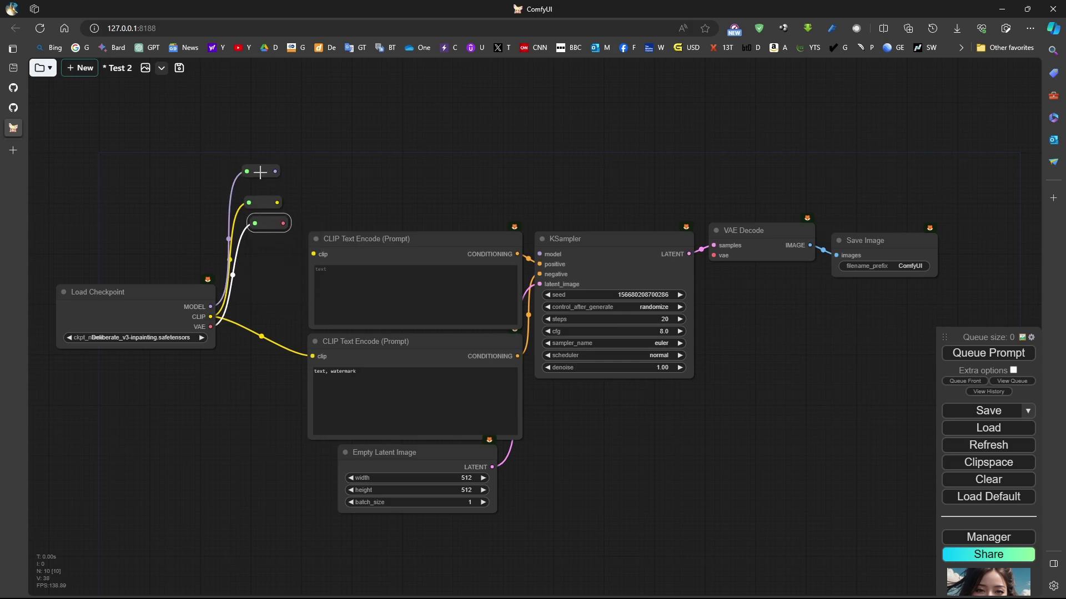
# Arrange the MODEL, CLIP and VAE Reroute nodes in an evenly spaced vertical column above the text encoders.
pyautogui.moveTo(259, 173); pyautogui.dragTo(262, 157)
pyautogui.moveTo(261, 203); pyautogui.dragTo(261, 181)
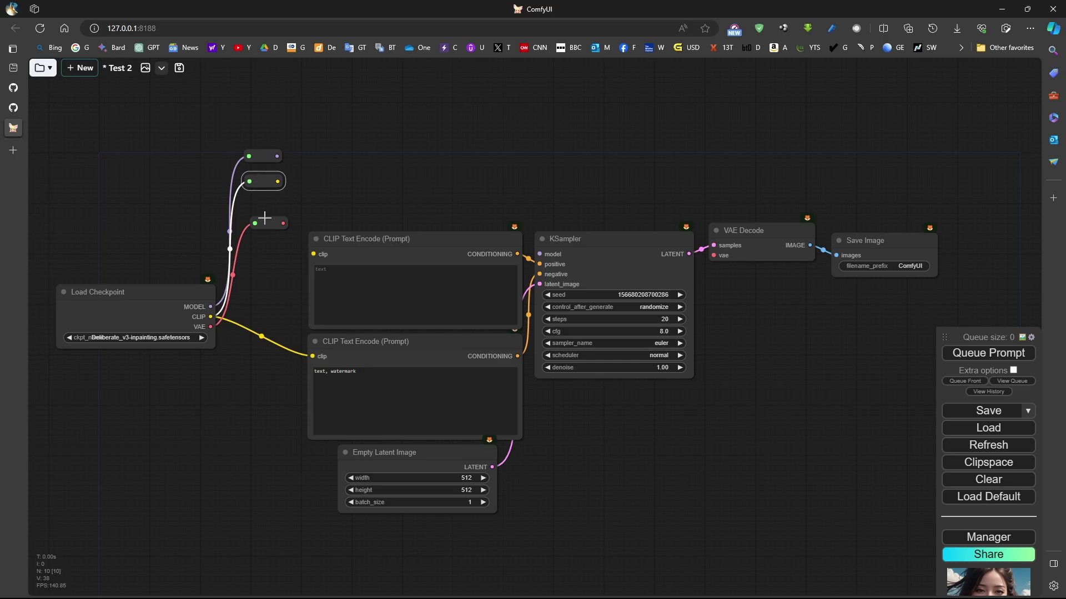
pyautogui.moveTo(262, 222); pyautogui.dragTo(259, 201)
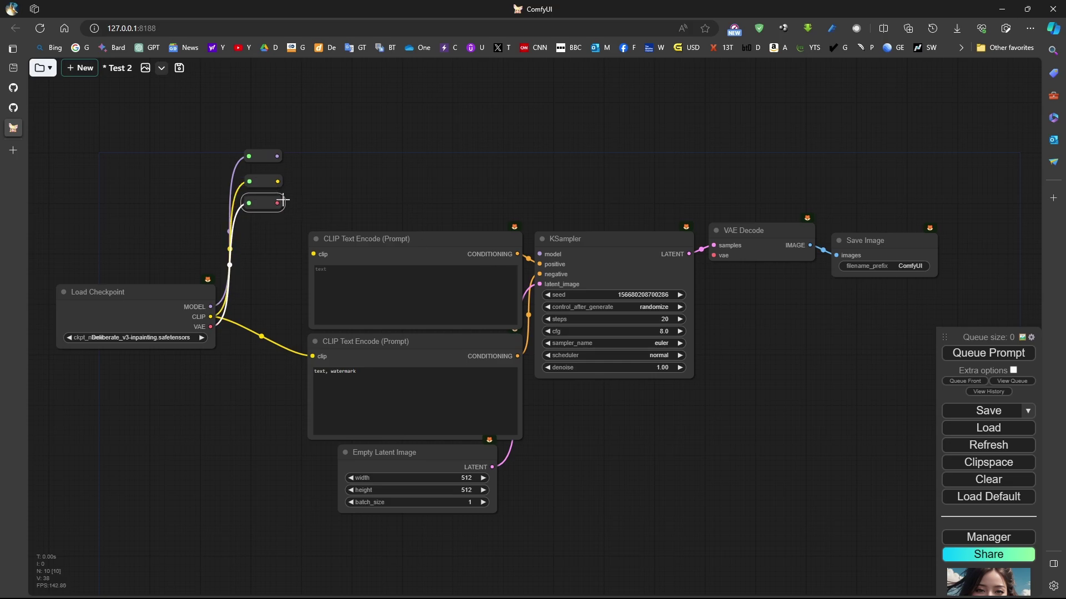
# Extend the VAE route with a Reroute feeding the VAE Decode node and another Reroute above the far end of Save Image, keeping them level.
pyautogui.moveTo(276, 203); pyautogui.dragTo(714, 256)
pyautogui.click(717, 229)
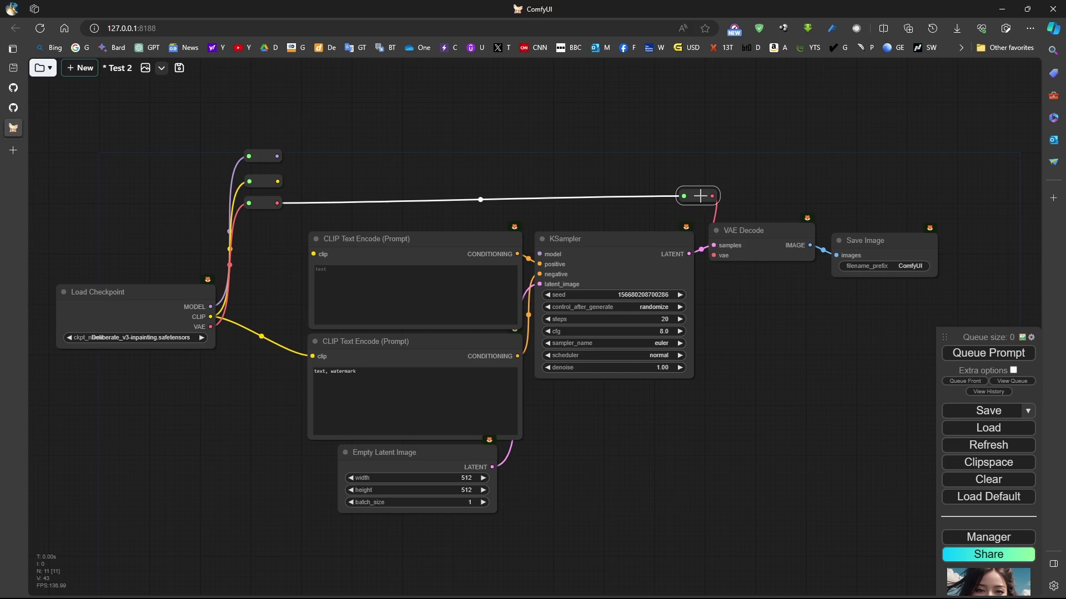
pyautogui.moveTo(700, 196); pyautogui.dragTo(937, 203)
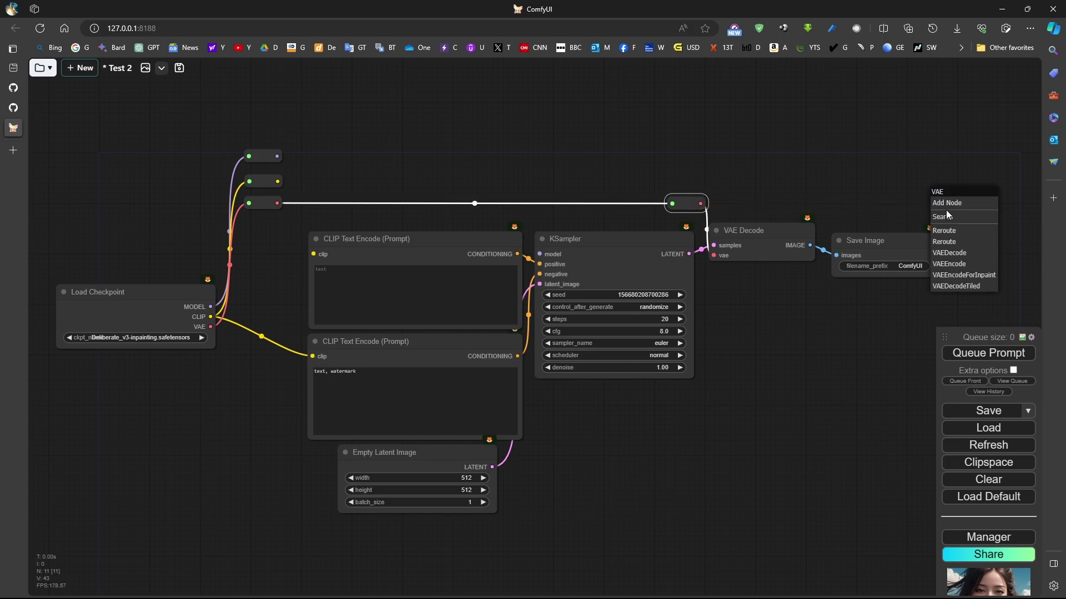
pyautogui.click(956, 242)
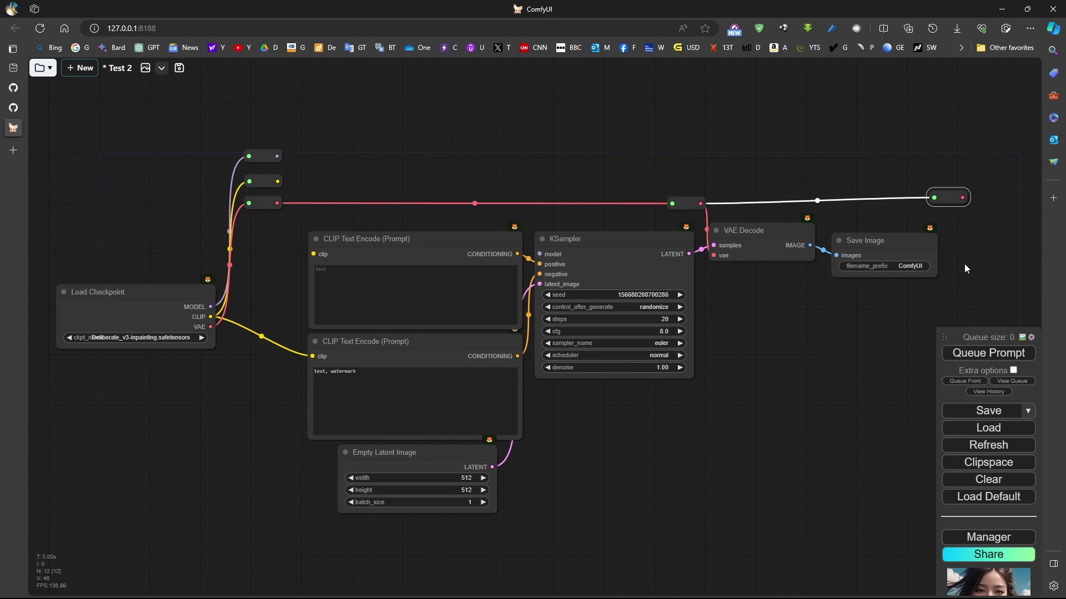
pyautogui.moveTo(942, 199); pyautogui.dragTo(946, 205)
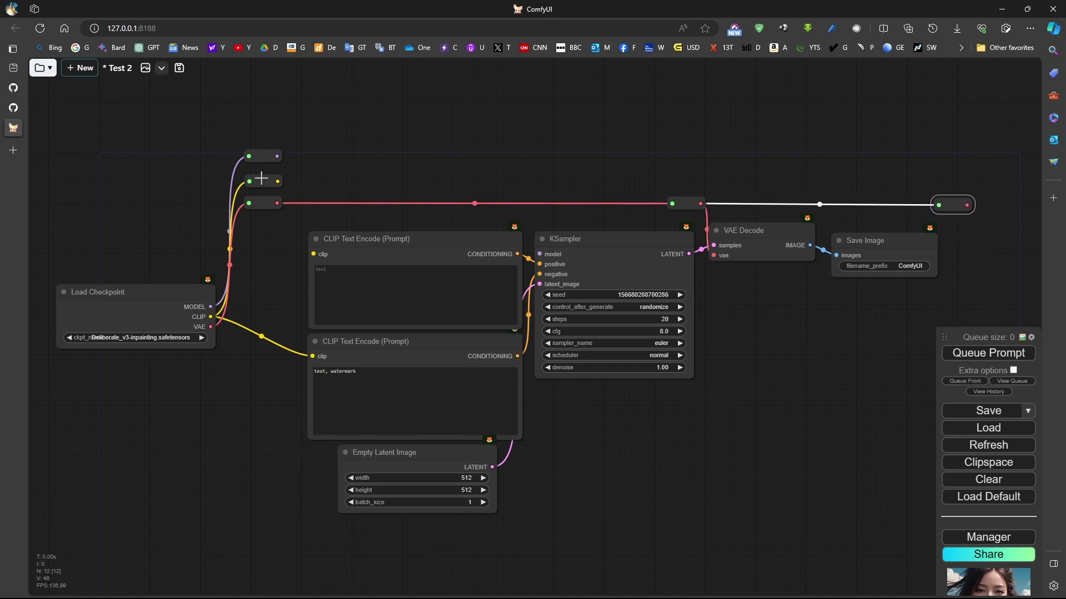
# Extend the CLIP and MODEL routes with second Reroute nodes stacked above the VAE Reroute near the KSampler.
pyautogui.moveTo(282, 181); pyautogui.dragTo(672, 185)
pyautogui.click(694, 221)
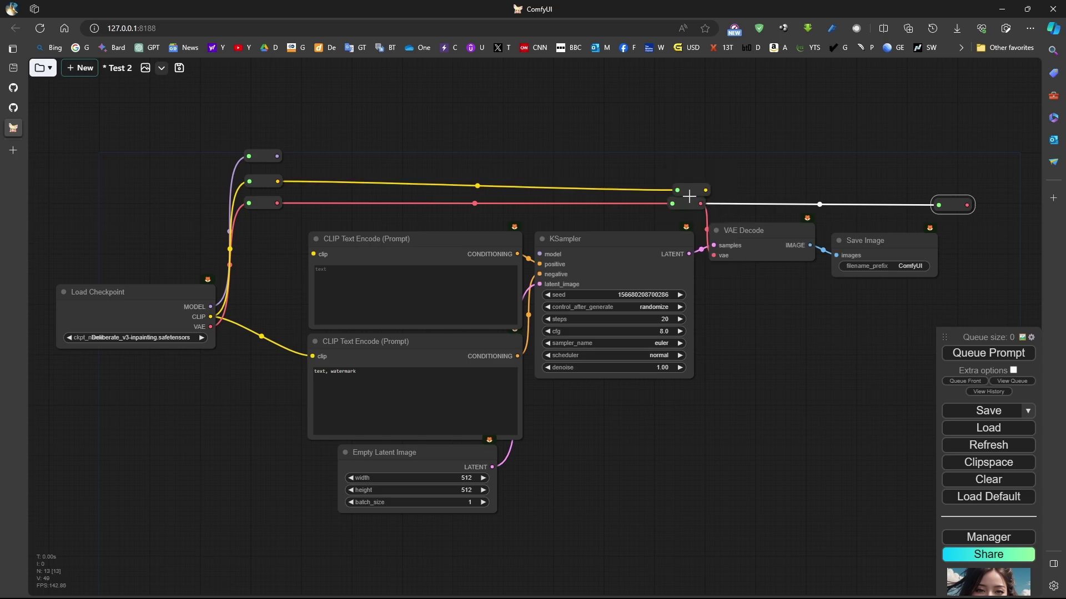
pyautogui.click(681, 184)
pyautogui.moveTo(277, 156); pyautogui.dragTo(669, 158)
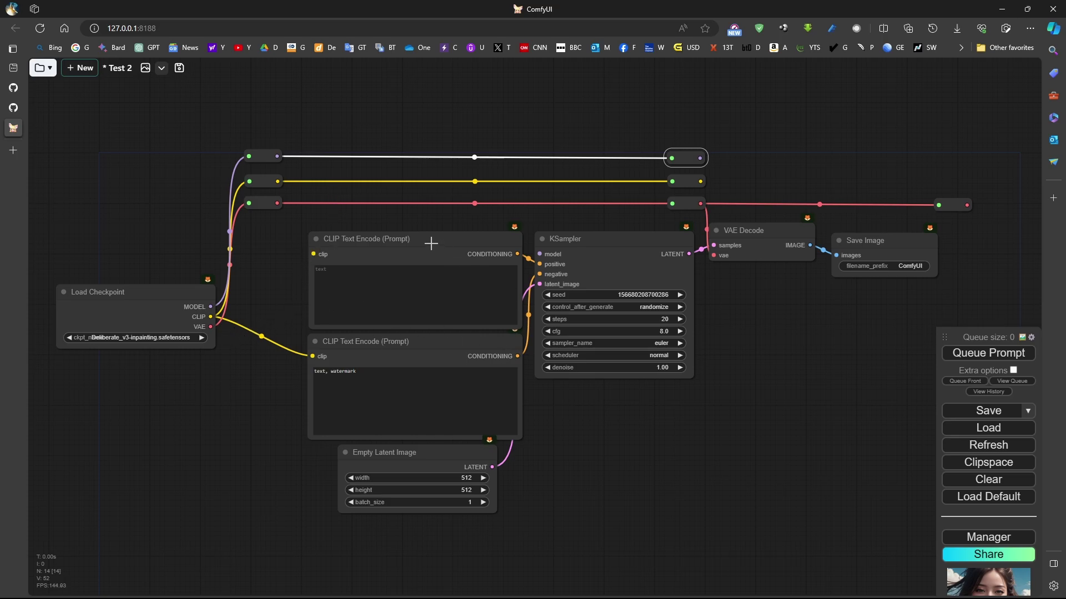
# Shift both CLIP Text Encode nodes and the Empty Latent Image node away from the KSampler to open up space.
pyautogui.moveTo(430, 243); pyautogui.dragTo(404, 241)
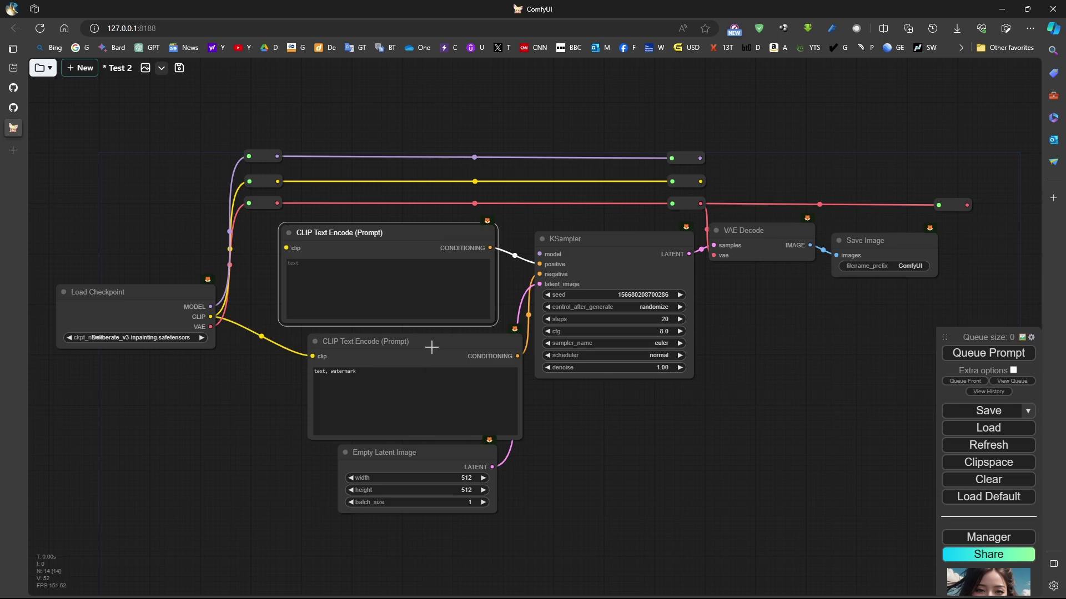
pyautogui.moveTo(431, 347); pyautogui.dragTo(407, 343)
pyautogui.moveTo(410, 457); pyautogui.dragTo(357, 461)
# Set the first KSampler's sampler_name to euler_ancestral.
pyautogui.scroll(-4, 556, 417)
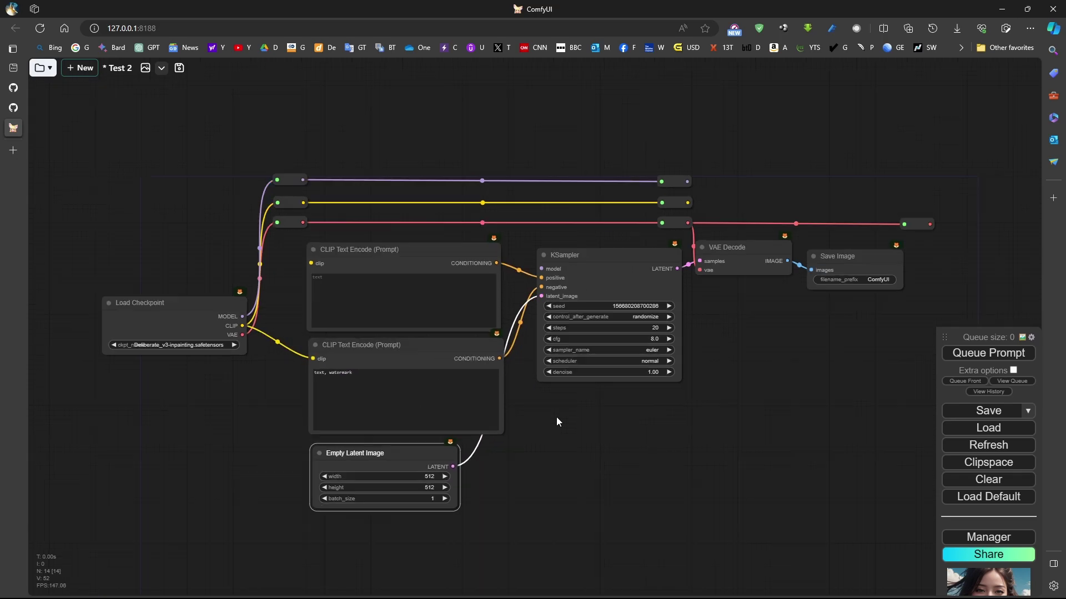
pyautogui.scroll(7, 844, 292)
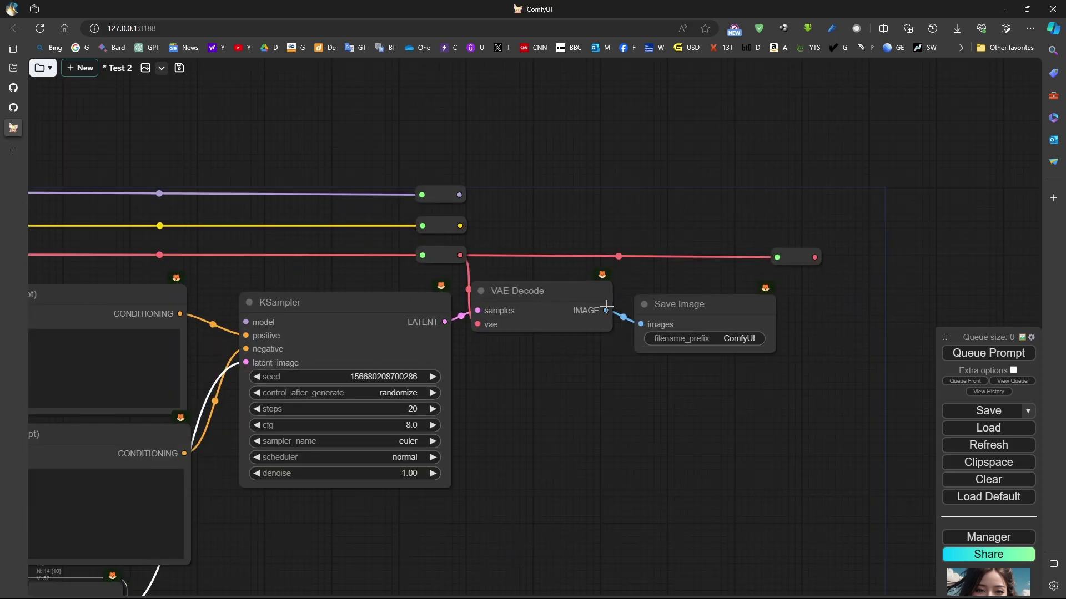
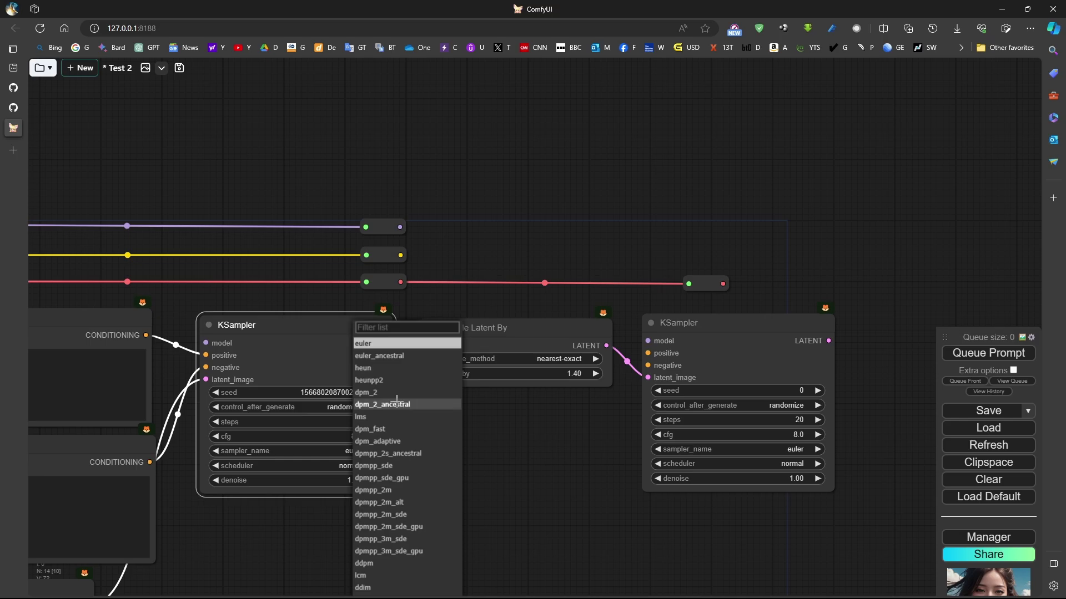
pyautogui.click(399, 407)
pyautogui.click(341, 451)
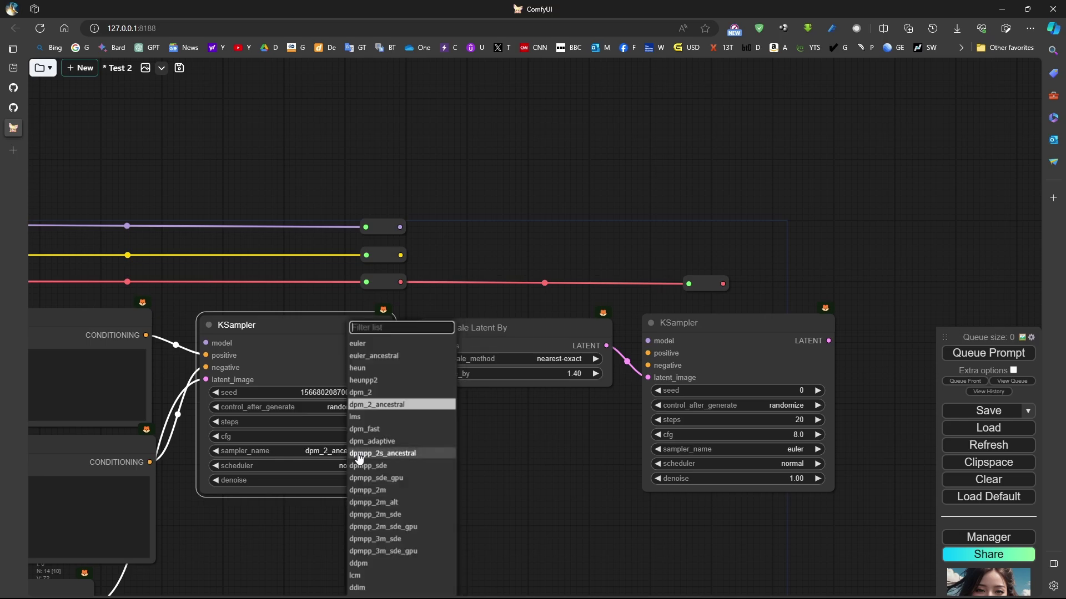
pyautogui.click(374, 356)
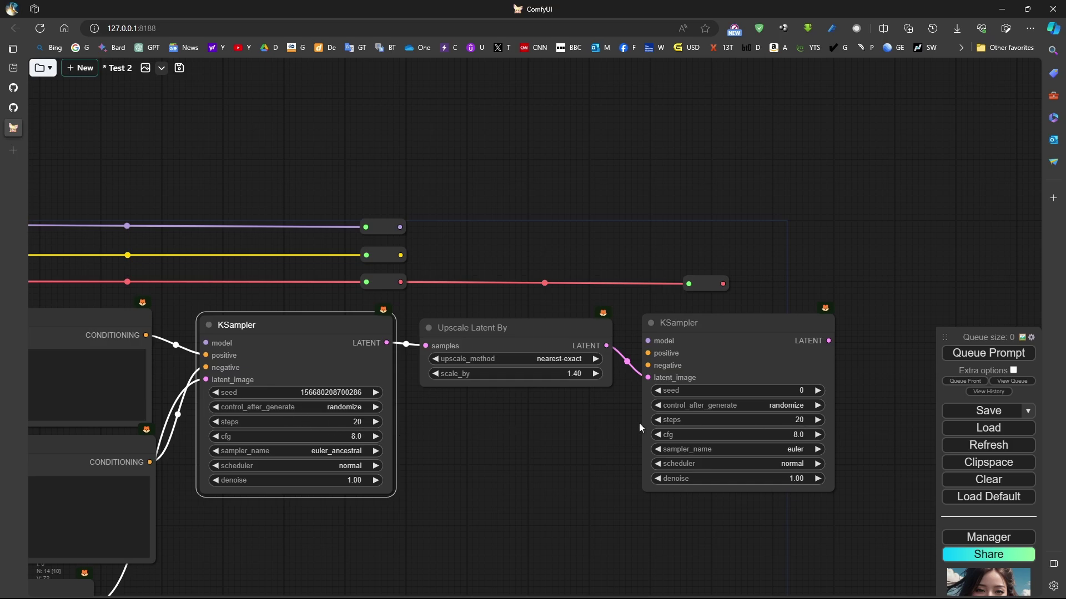
# Set the second KSampler's steps to 15 and denoise to 0.50, and move the node slightly away from Upscale Latent By.
pyautogui.click(802, 420)
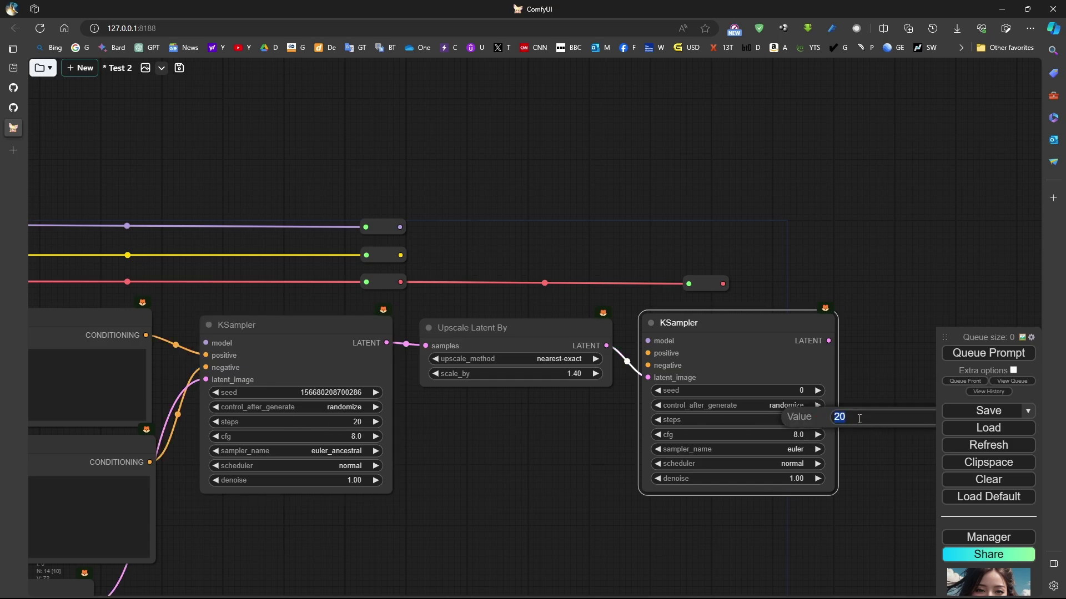
pyautogui.press('Return')
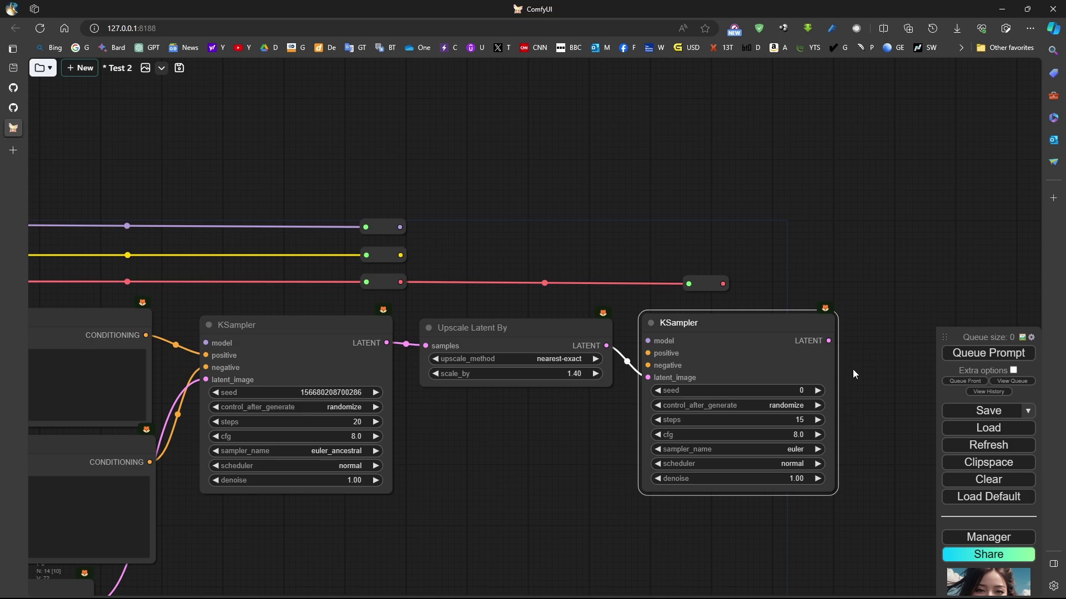
pyautogui.click(790, 479)
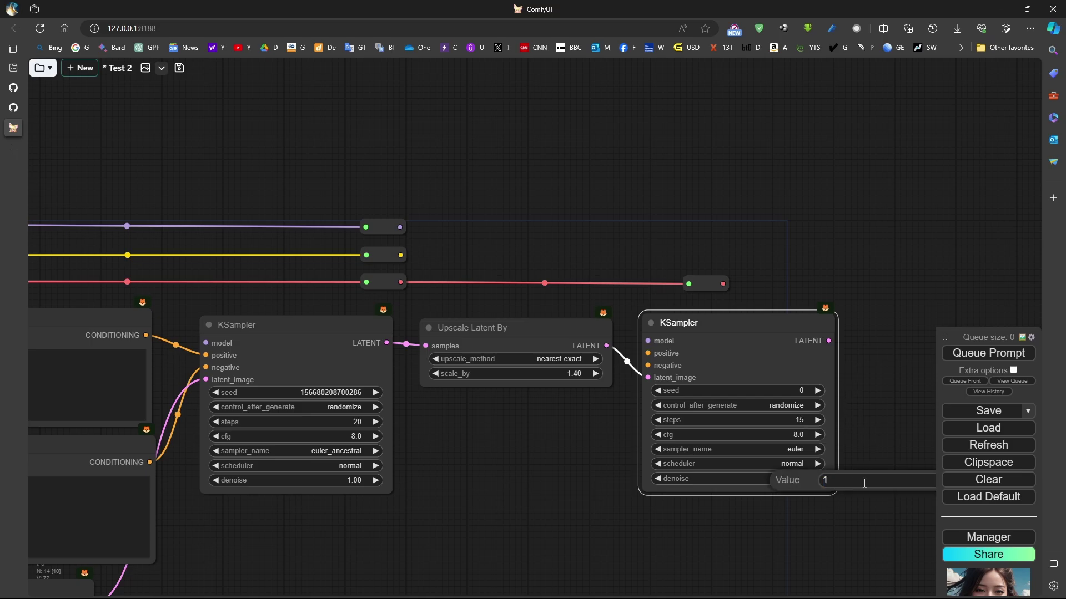
pyautogui.write('0.5')
pyautogui.press('Return')
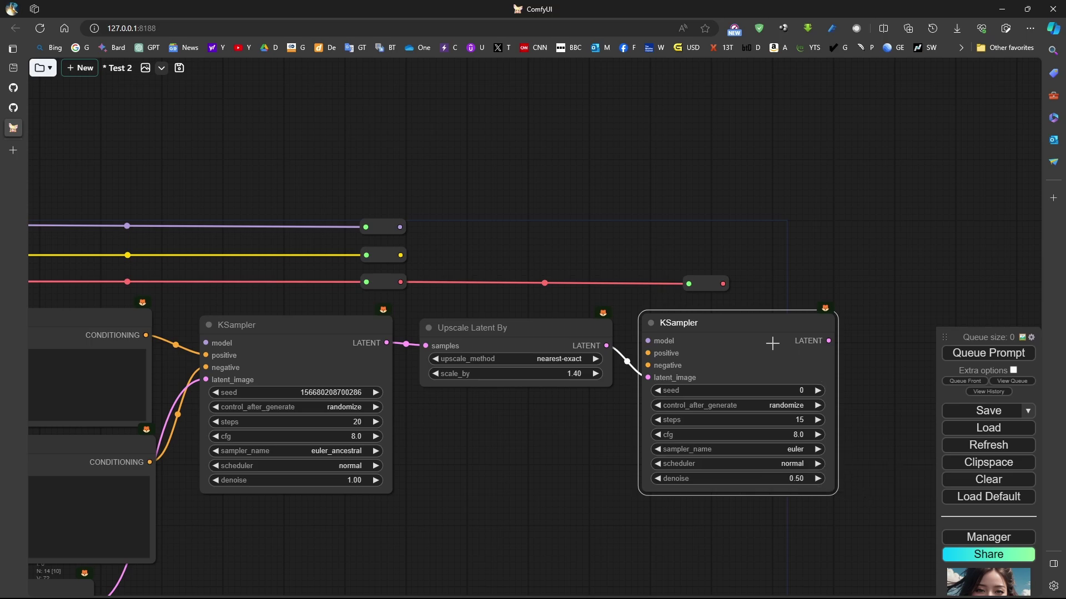
pyautogui.moveTo(716, 321); pyautogui.dragTo(726, 316)
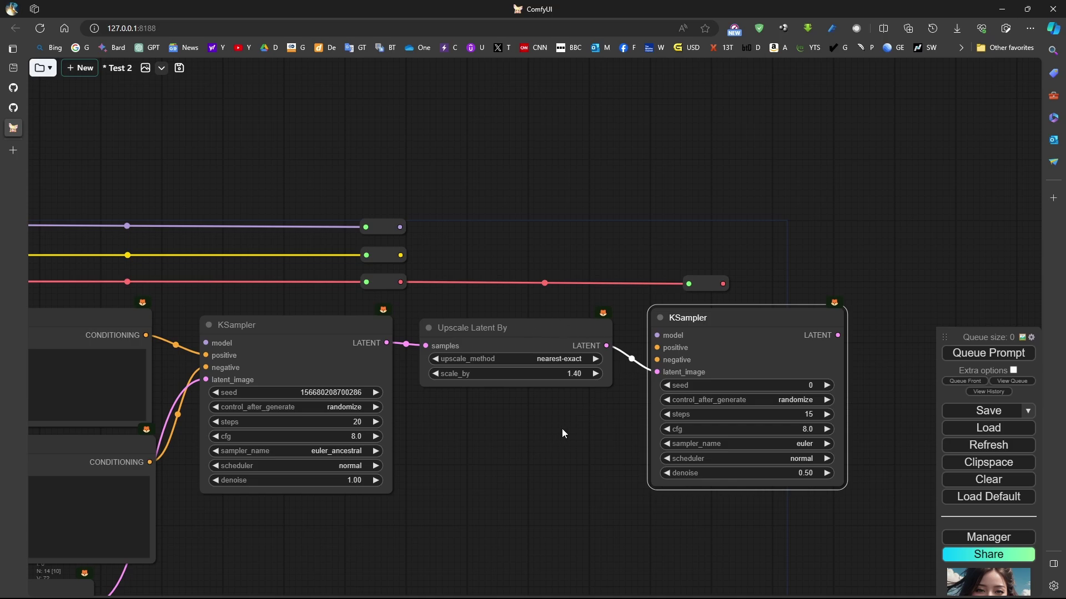
# Add a VAE Decode node fed by the second KSampler's LATENT output, followed by a Preview Image node.
pyautogui.scroll(-3, 562, 434)
pyautogui.scroll(2, 501, 468)
pyautogui.moveTo(825, 374); pyautogui.dragTo(662, 358)
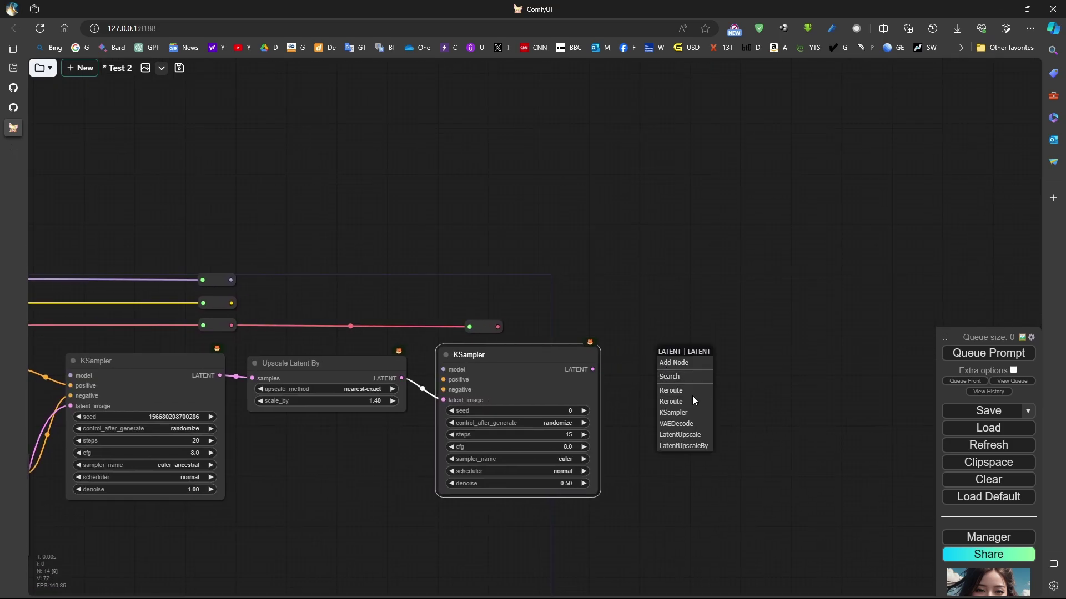
pyautogui.click(692, 424)
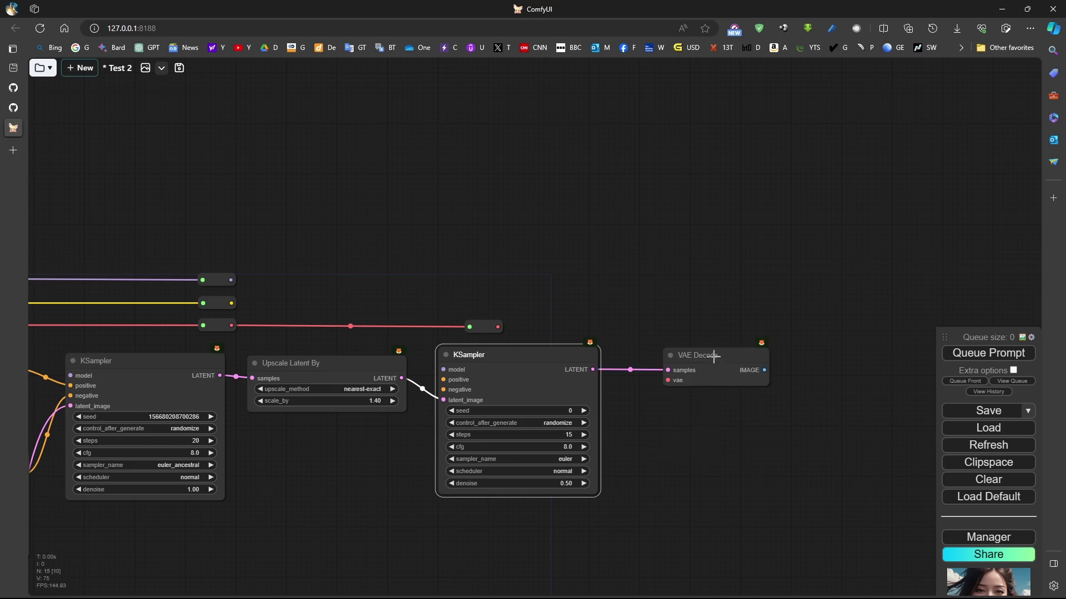
pyautogui.moveTo(713, 355); pyautogui.dragTo(811, 354)
pyautogui.click(827, 450)
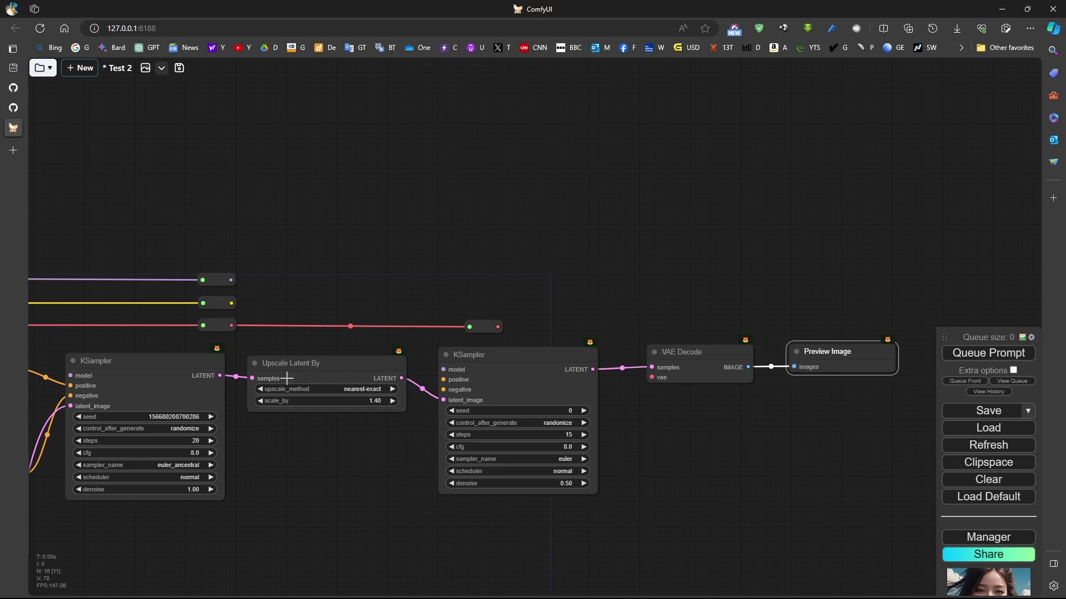
# Branch the first KSampler's LATENT output into a new VAE Decode with its own Preview Image below Upscale Latent By.
pyautogui.moveTo(221, 376); pyautogui.dragTo(256, 444)
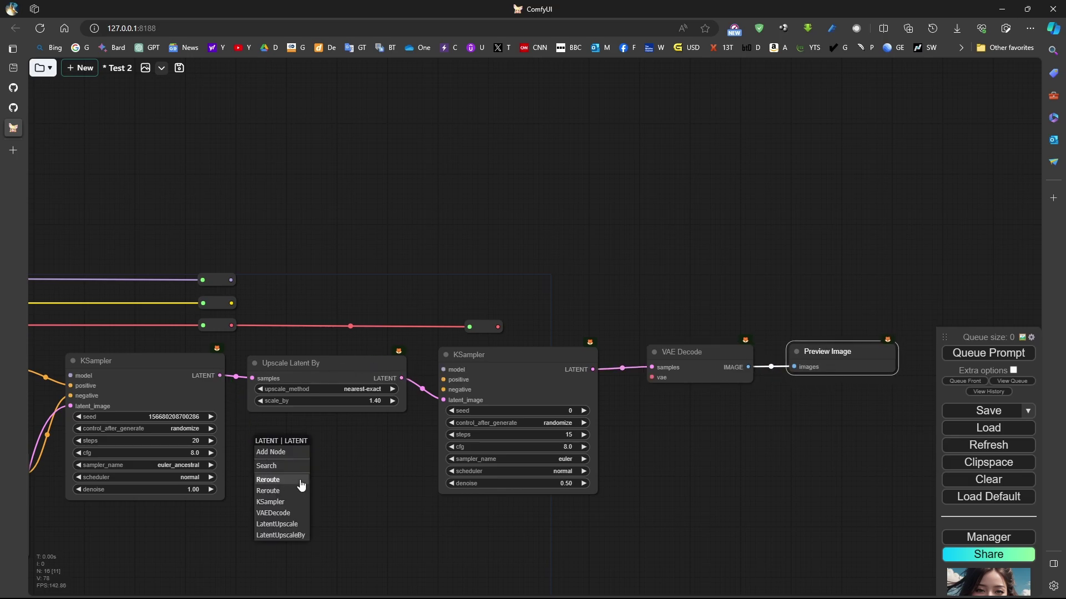
pyautogui.click(297, 513)
pyautogui.moveTo(360, 460); pyautogui.dragTo(413, 509)
pyautogui.click(419, 577)
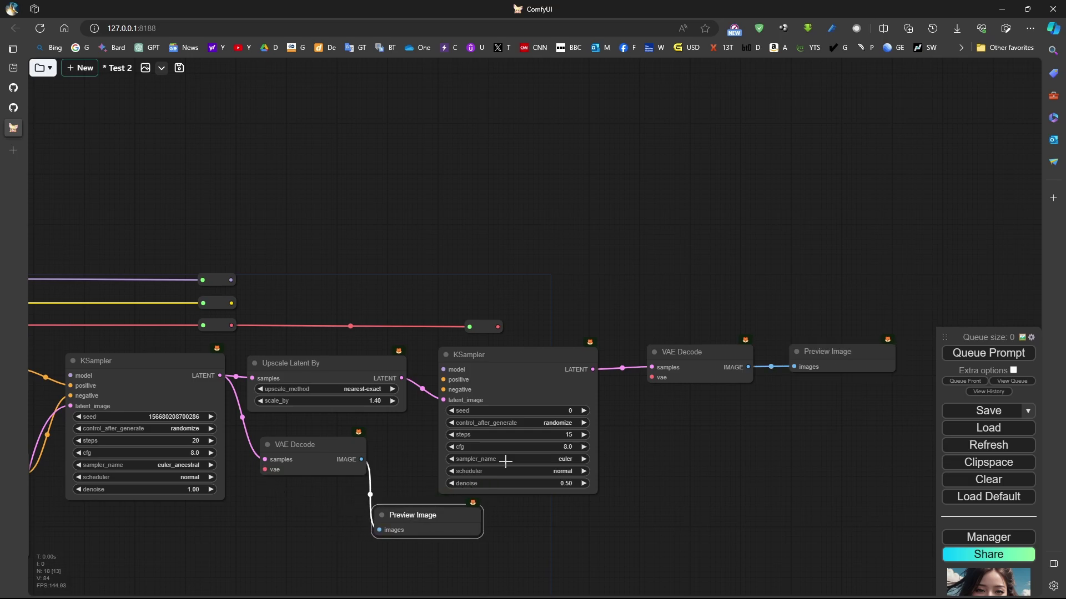
# Try to connect the Load Checkpoint's MODEL output directly to the second KSampler's model input.
pyautogui.moveTo(430, 313); pyautogui.dragTo(733, 105)
pyautogui.scroll(-2, 487, 233)
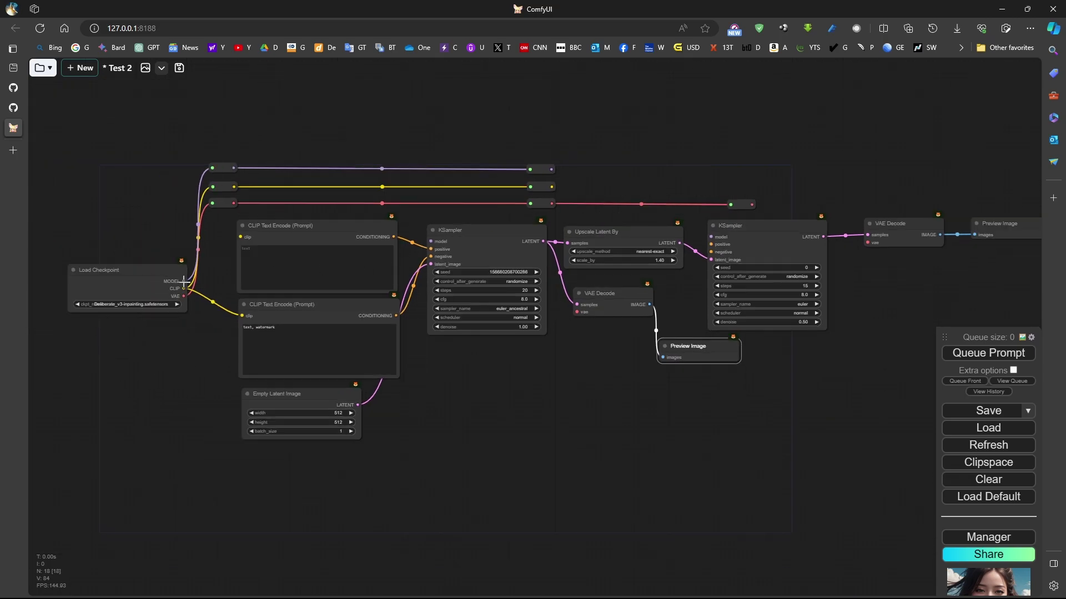
pyautogui.moveTo(184, 283); pyautogui.dragTo(708, 233)
pyautogui.scroll(4, 574, 348)
pyautogui.scroll(-3, 557, 359)
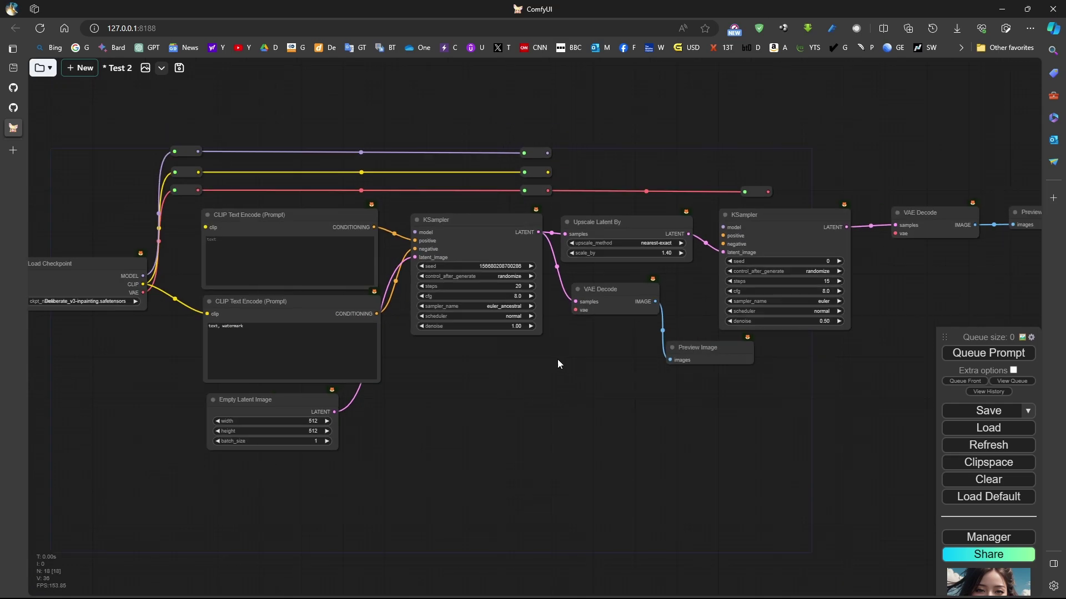
# Extend the MODEL route with a third Reroute above the second KSampler and connect it to that sampler's model input.
pyautogui.moveTo(558, 360); pyautogui.dragTo(475, 431)
pyautogui.moveTo(490, 211); pyautogui.dragTo(499, 211)
pyautogui.moveTo(606, 211); pyautogui.dragTo(661, 212)
pyautogui.click(680, 252)
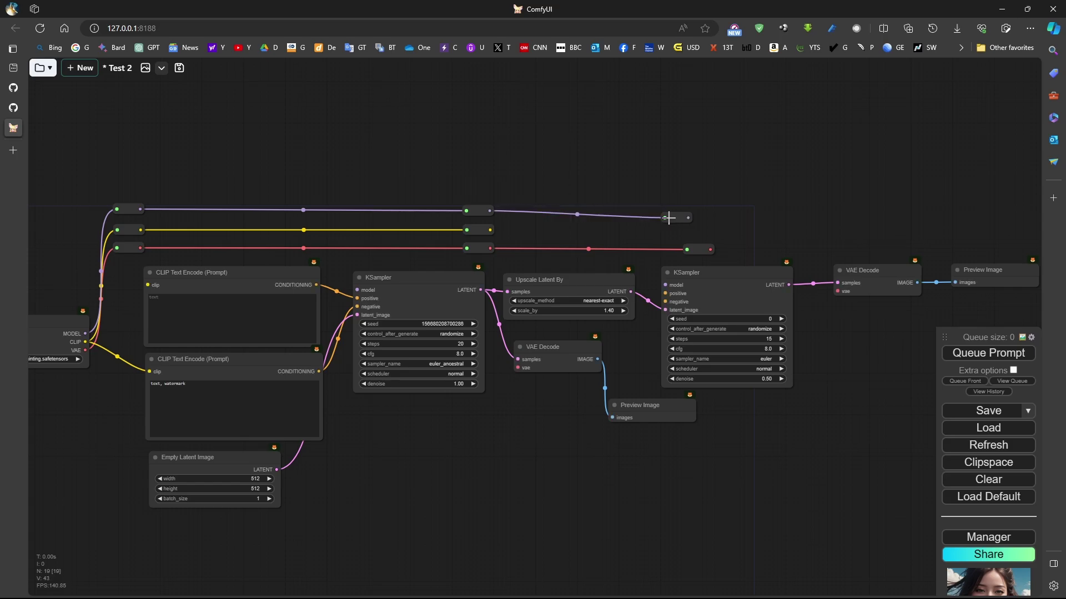
pyautogui.moveTo(670, 219); pyautogui.dragTo(664, 284)
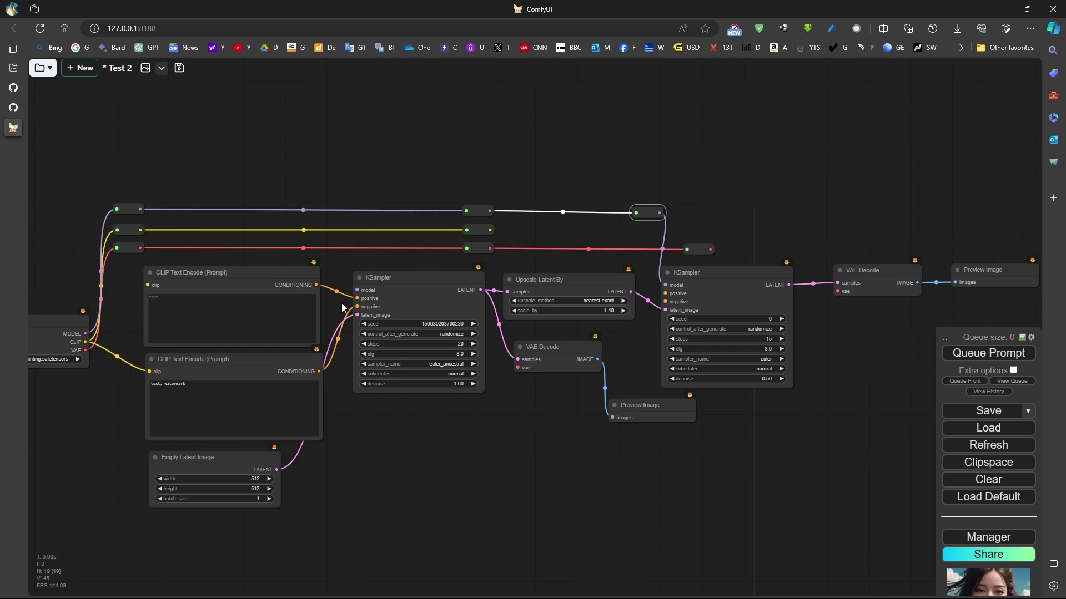
# Add a Bus Node and place it above the first column of Reroute nodes.
pyautogui.scroll(1, 388, 433)
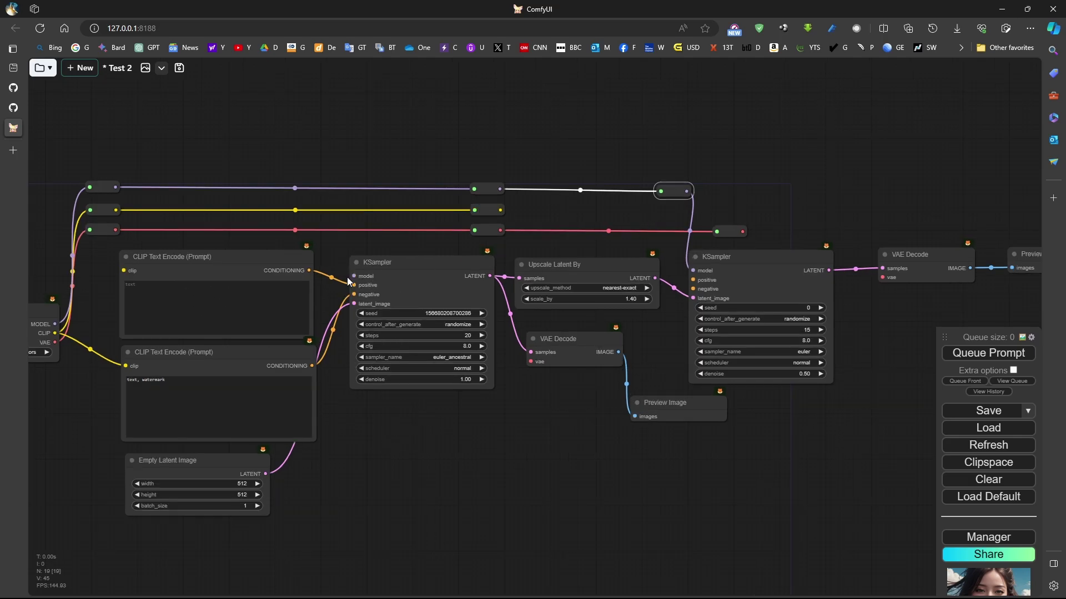
pyautogui.moveTo(449, 470); pyautogui.dragTo(541, 523)
pyautogui.doubleClick(202, 194)
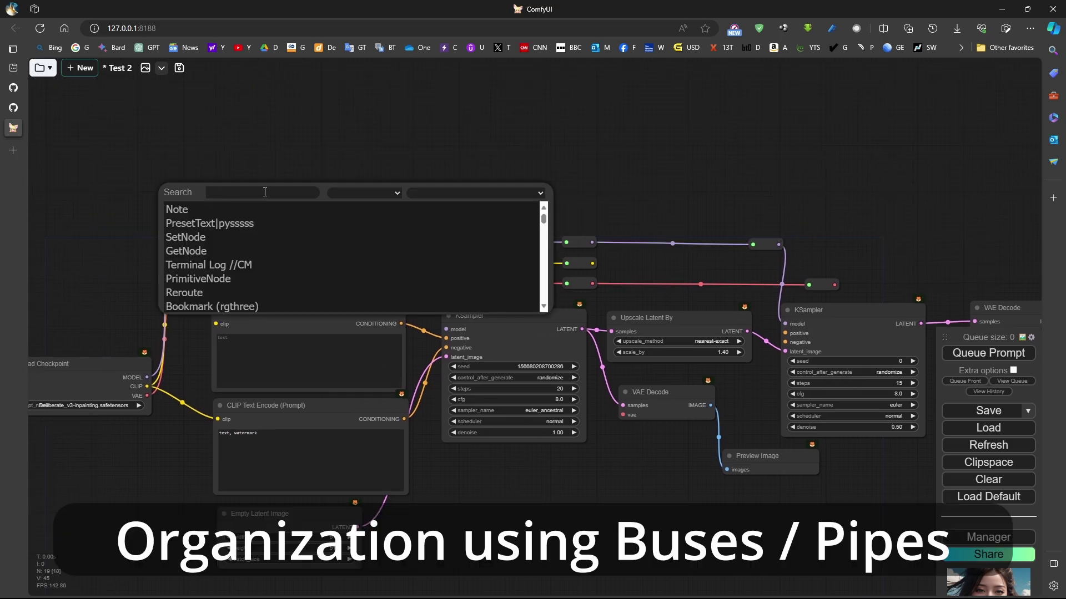
pyautogui.write('bus')
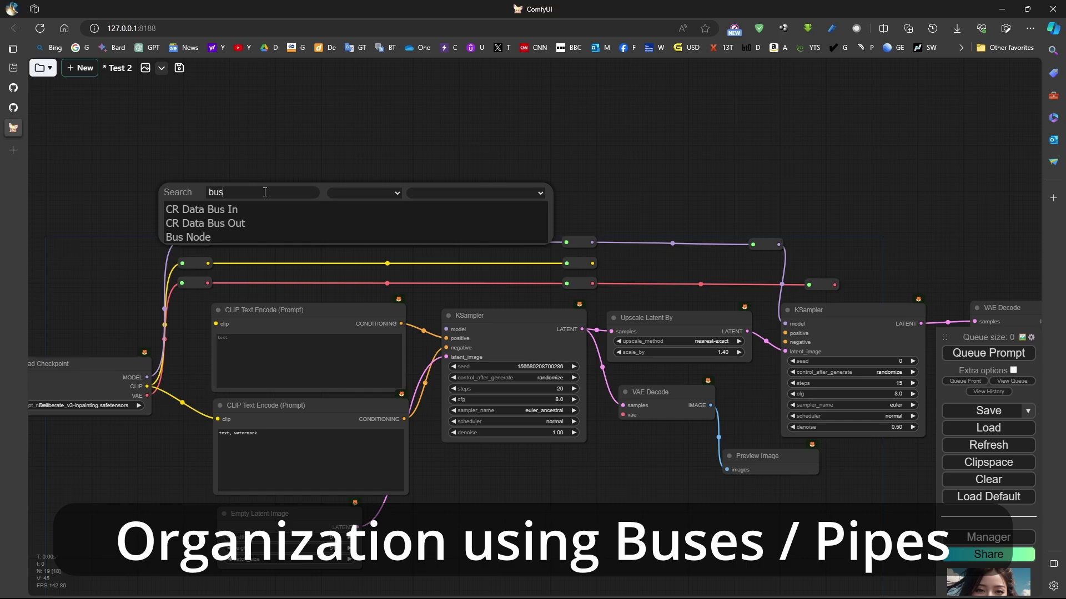
pyautogui.press('Down')
pyautogui.press('Down')
pyautogui.press('Down')
pyautogui.press('Return')
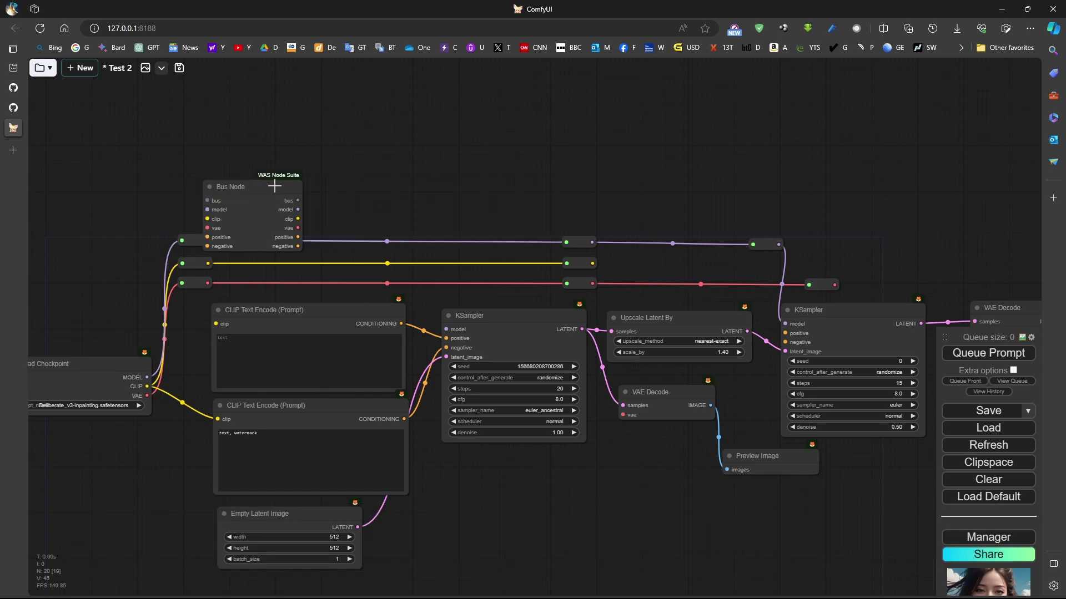
pyautogui.moveTo(277, 185); pyautogui.dragTo(248, 135)
# Duplicate the Bus Node twice along the same row and connect the first one's bus output to the middle one's bus input.
pyautogui.scroll(4, 184, 147)
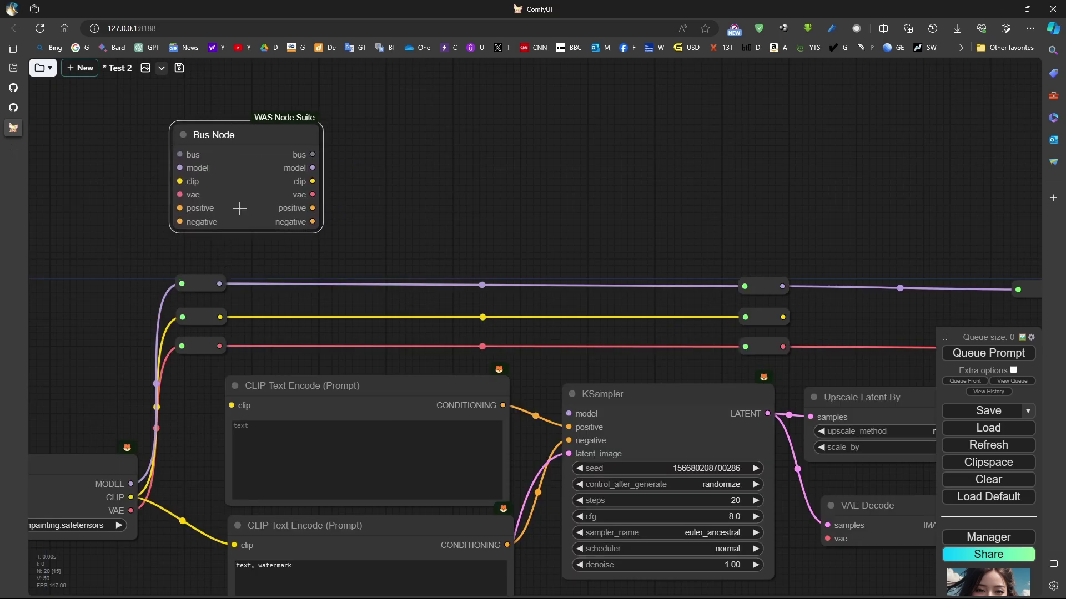
pyautogui.scroll(-5, 242, 227)
pyautogui.scroll(1, 344, 213)
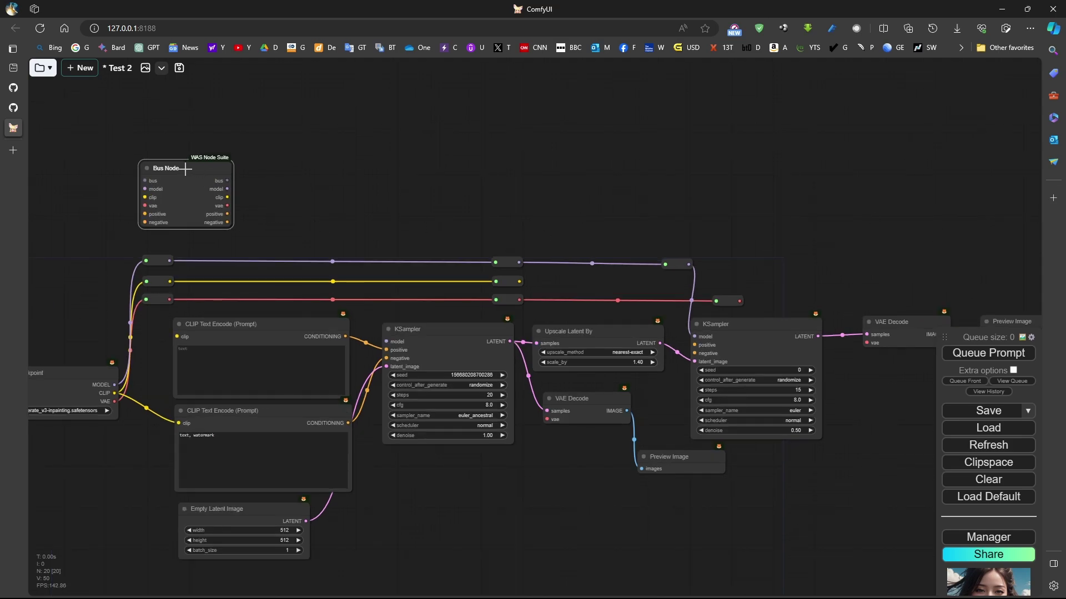
pyautogui.keyDown('alt'); pyautogui.moveTo(185, 169); pyautogui.dragTo(949, 176); pyautogui.keyUp('alt')
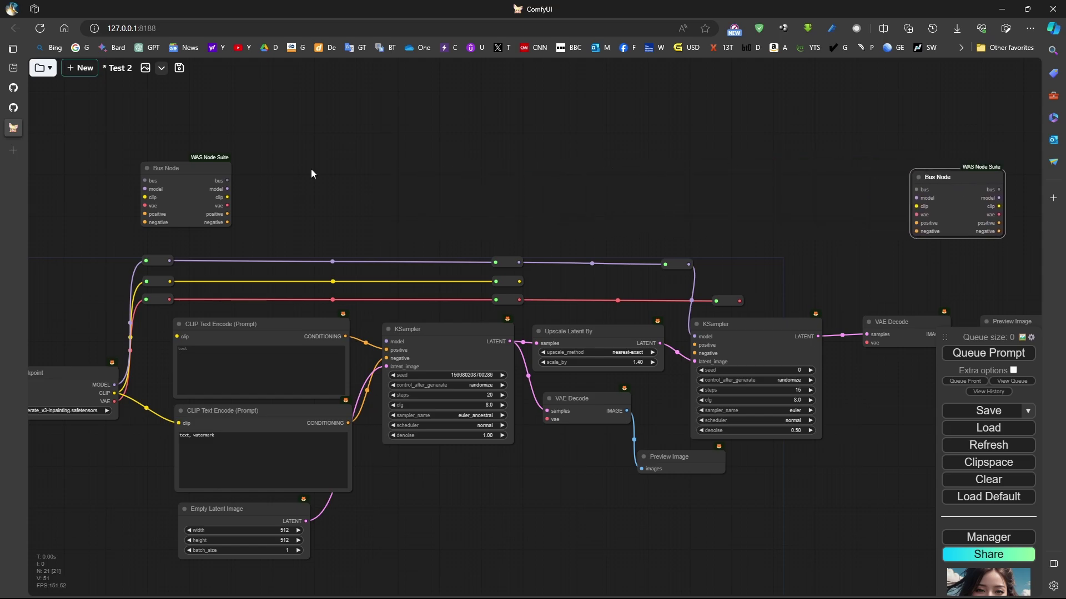
pyautogui.keyDown('alt'); pyautogui.moveTo(199, 170); pyautogui.dragTo(580, 167); pyautogui.keyUp('alt')
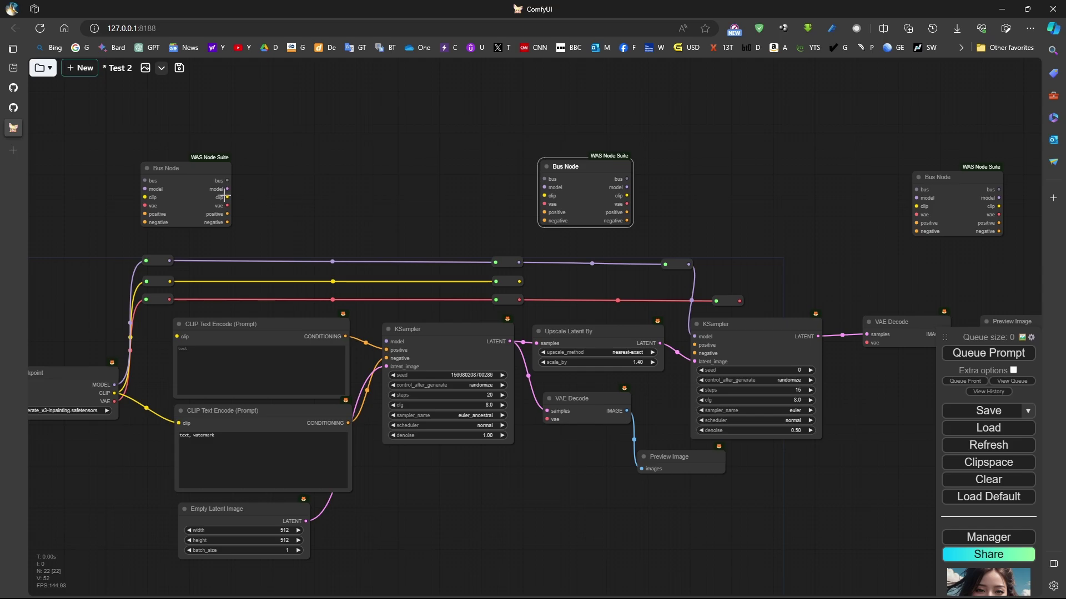
pyautogui.moveTo(227, 181); pyautogui.dragTo(552, 171)
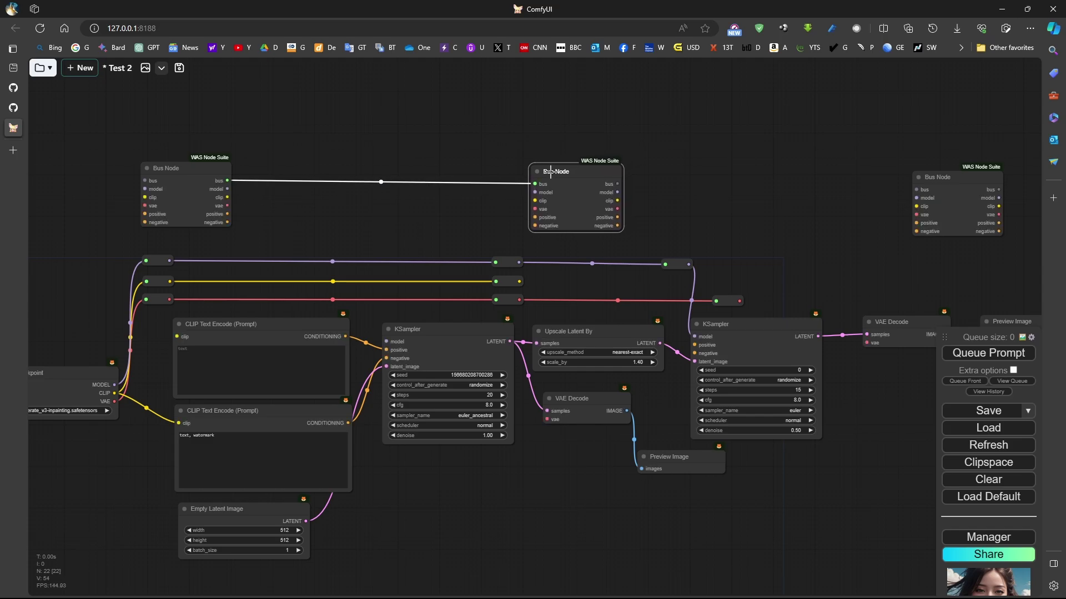
# Add a FromBasicPipe node and place it above the gap between the middle and last Bus Nodes.
pyautogui.doubleClick(664, 179)
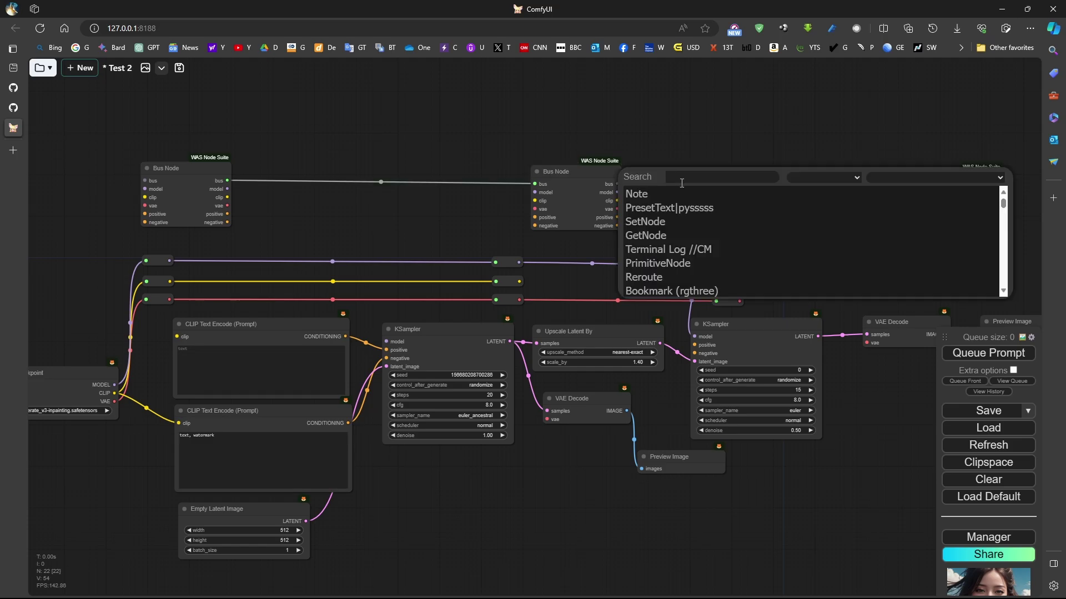
pyautogui.write('fromba')
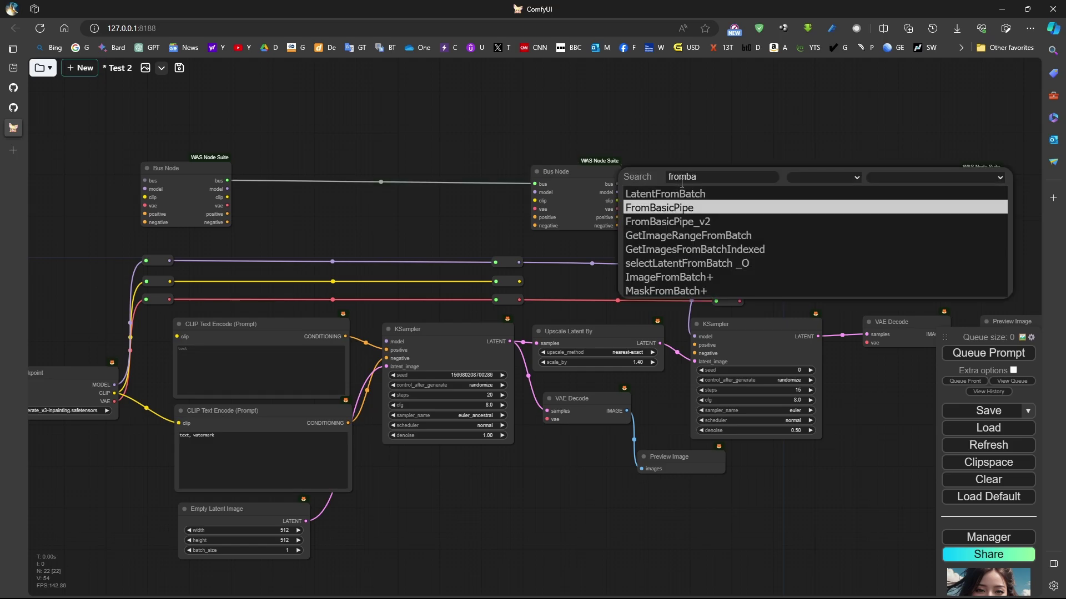
pyautogui.press('Return')
pyautogui.scroll(4, 769, 175)
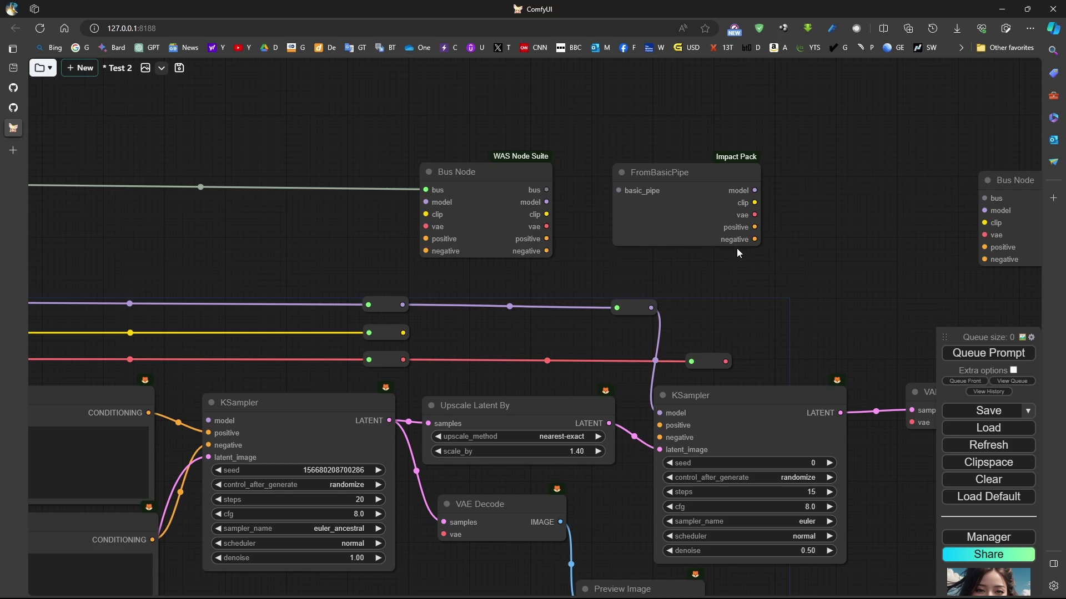
pyautogui.moveTo(707, 196); pyautogui.dragTo(776, 112)
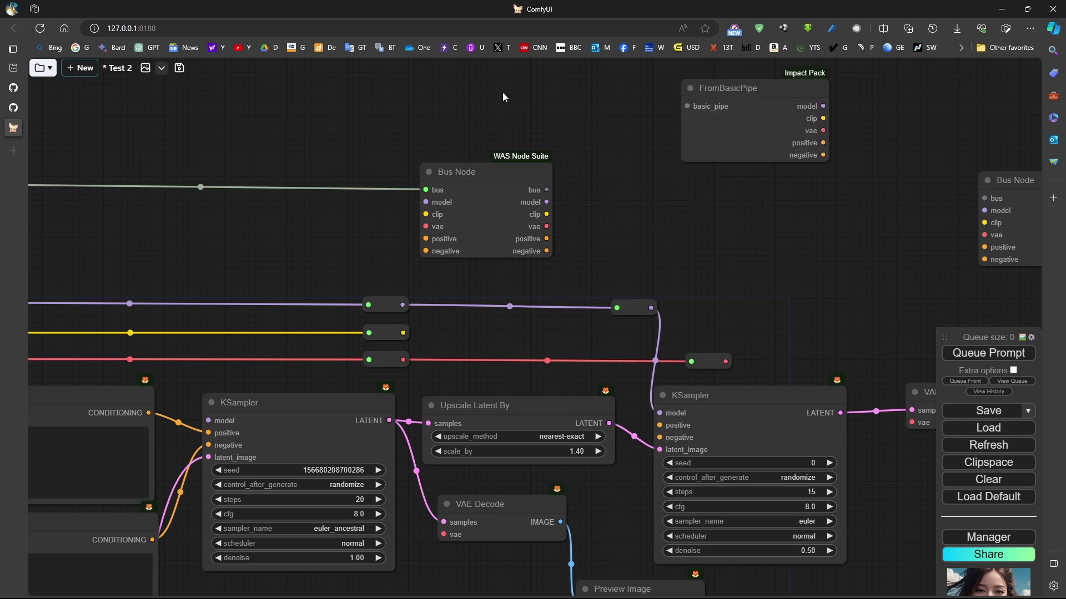
# Add a ToBasicPipe node beside the FromBasicPipe node, above the middle Bus Node.
pyautogui.doubleClick(502, 92)
pyautogui.write('toba')
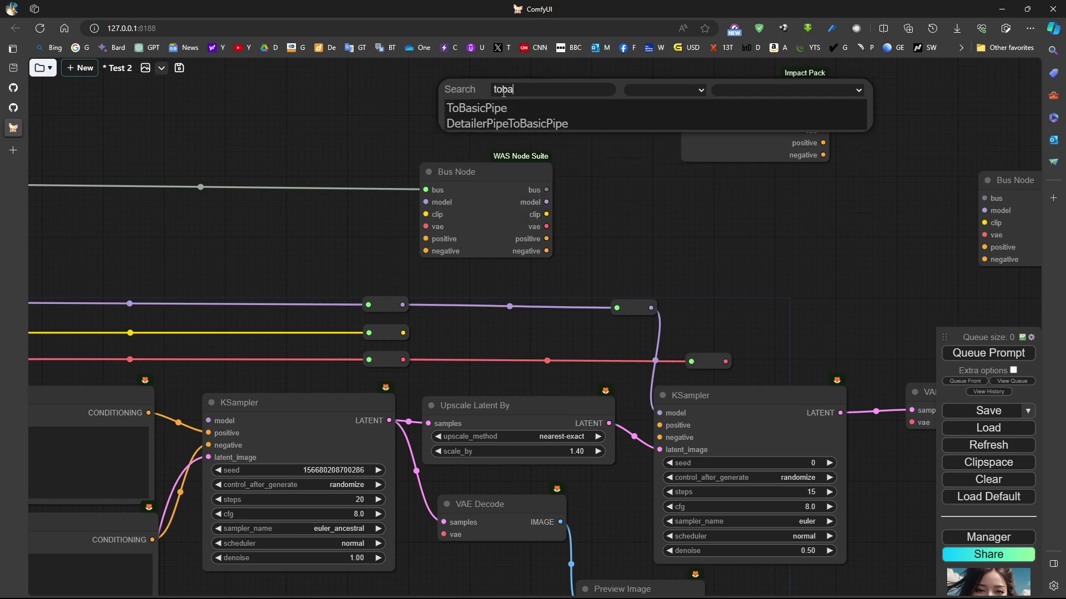
pyautogui.press('Return')
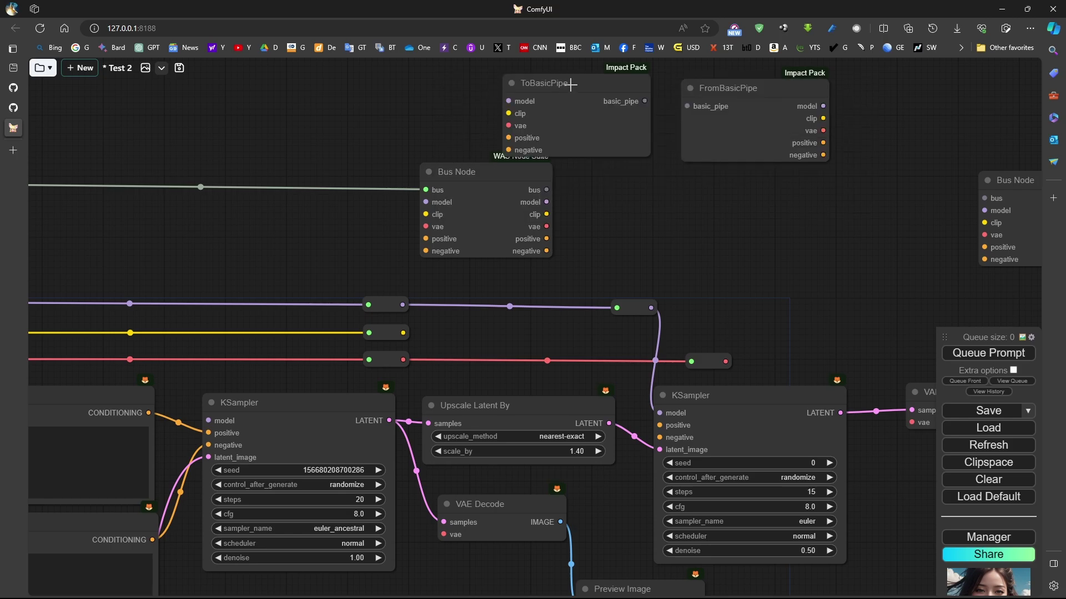
# Link the ToBasicPipe node's basic_pipe output to the FromBasicPipe node's input, and delete both pipe nodes.
pyautogui.moveTo(570, 84); pyautogui.dragTo(178, 81)
pyautogui.moveTo(255, 98); pyautogui.dragTo(723, 108)
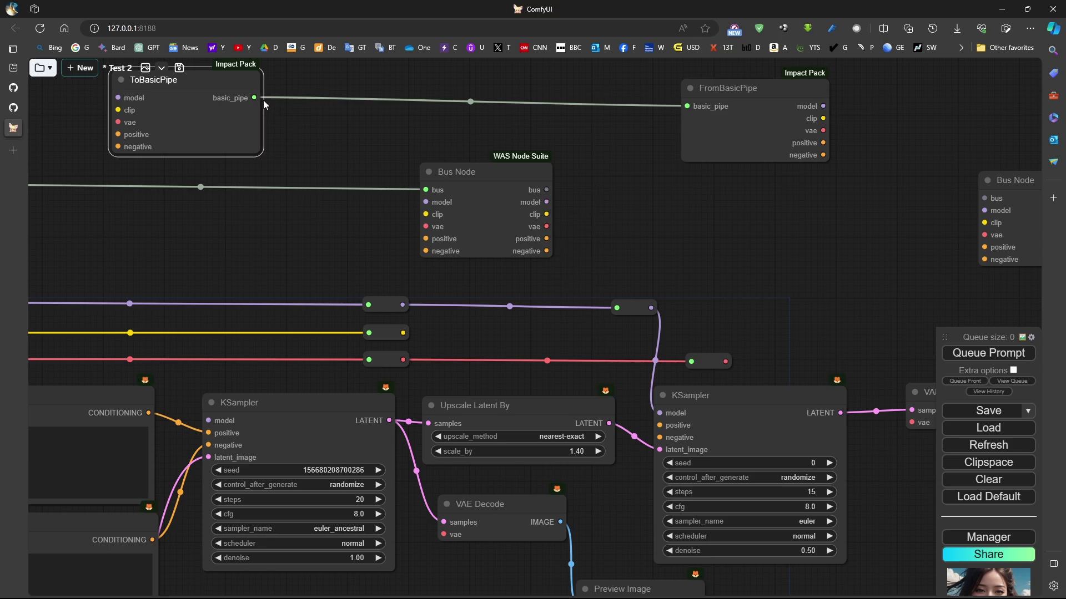
pyautogui.keyDown('shift'); pyautogui.click(740, 91); pyautogui.keyUp('shift')
pyautogui.press('Delete')
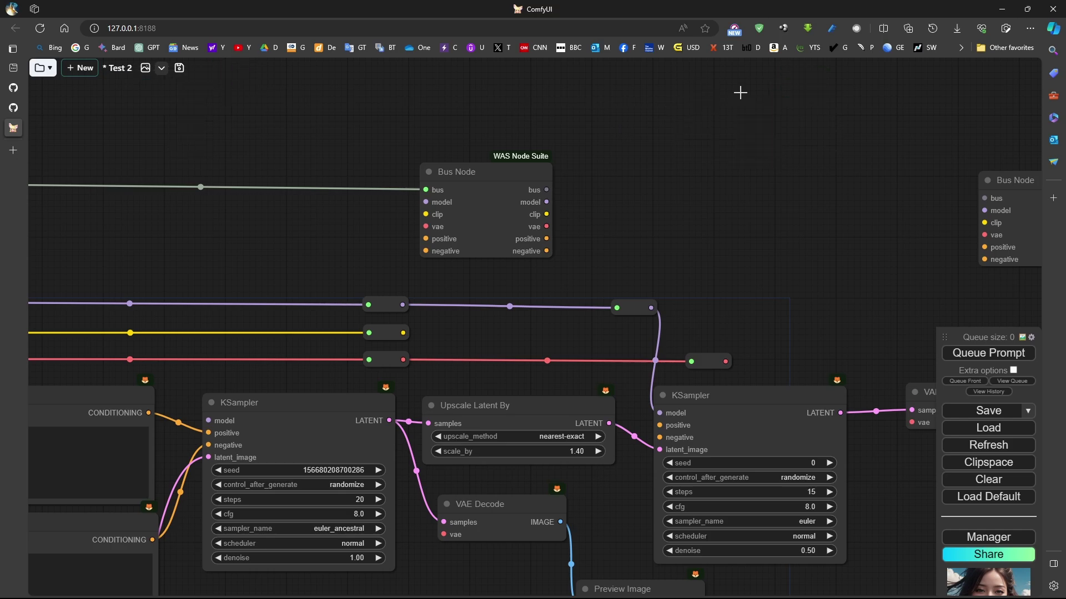
# Connect the middle Bus Node's bus output to the last Bus Node's bus input.
pyautogui.scroll(-3, 738, 109)
pyautogui.scroll(2, 539, 154)
pyautogui.moveTo(539, 154); pyautogui.dragTo(929, 152)
pyautogui.click(961, 160)
# Collapse the middle and last Bus Nodes and expand both again.
pyautogui.click(492, 145)
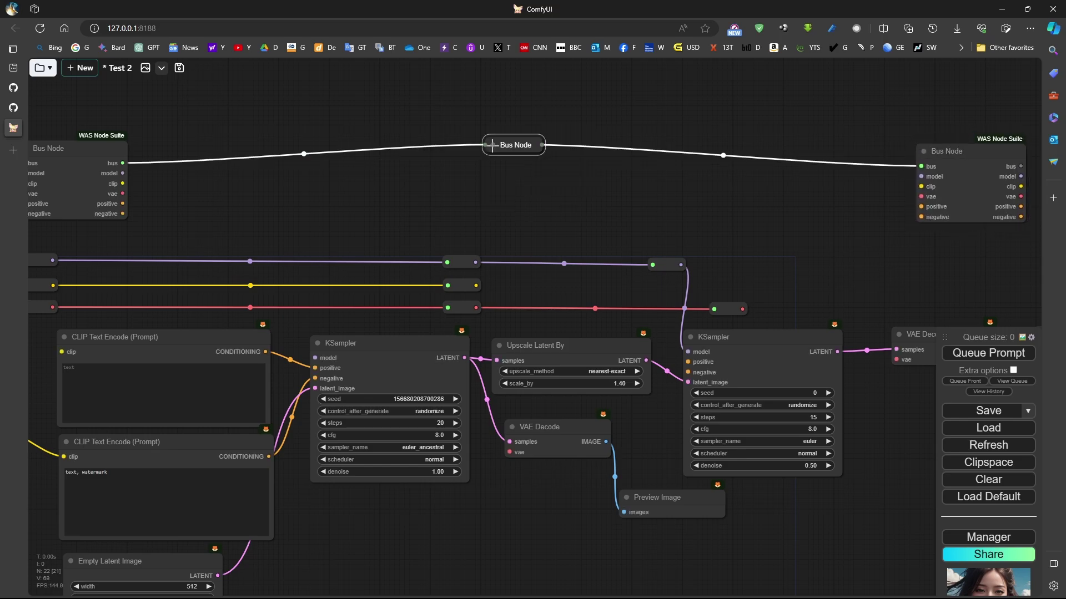
pyautogui.click(924, 152)
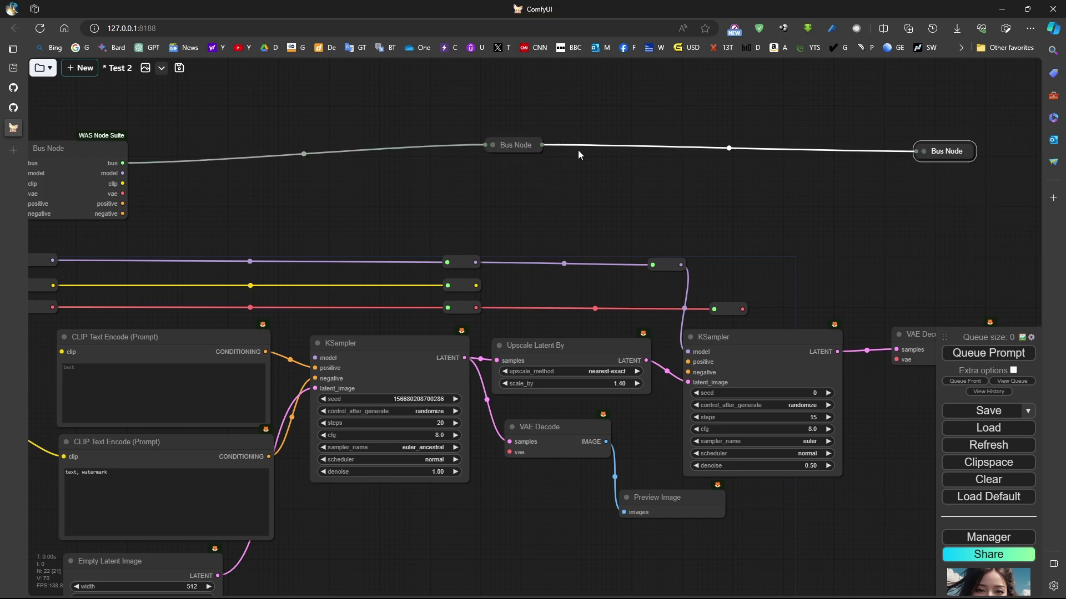
pyautogui.click(492, 145)
pyautogui.click(923, 151)
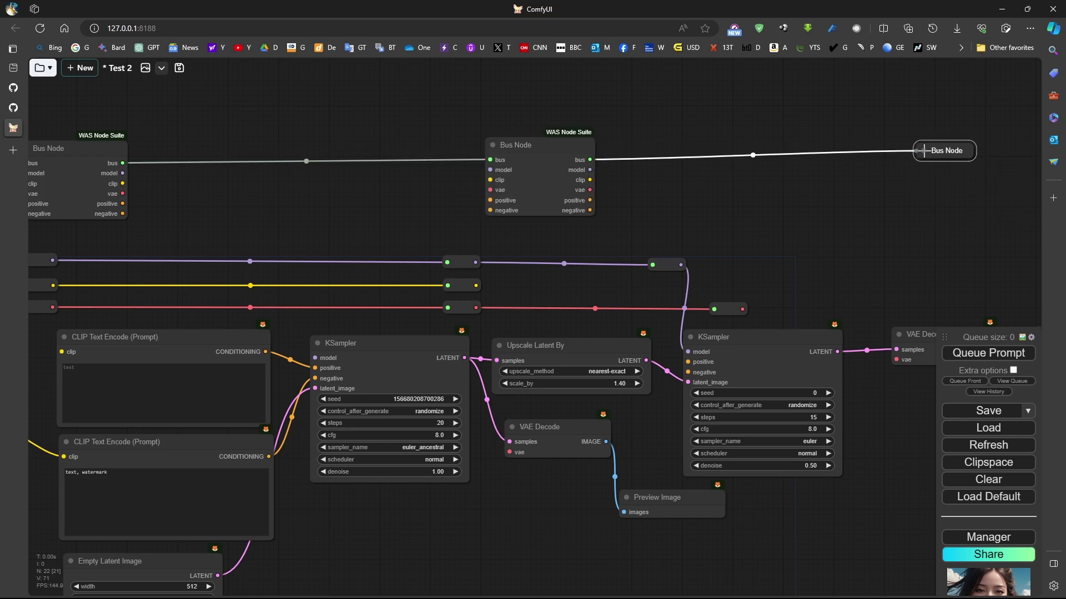
pyautogui.click(923, 151)
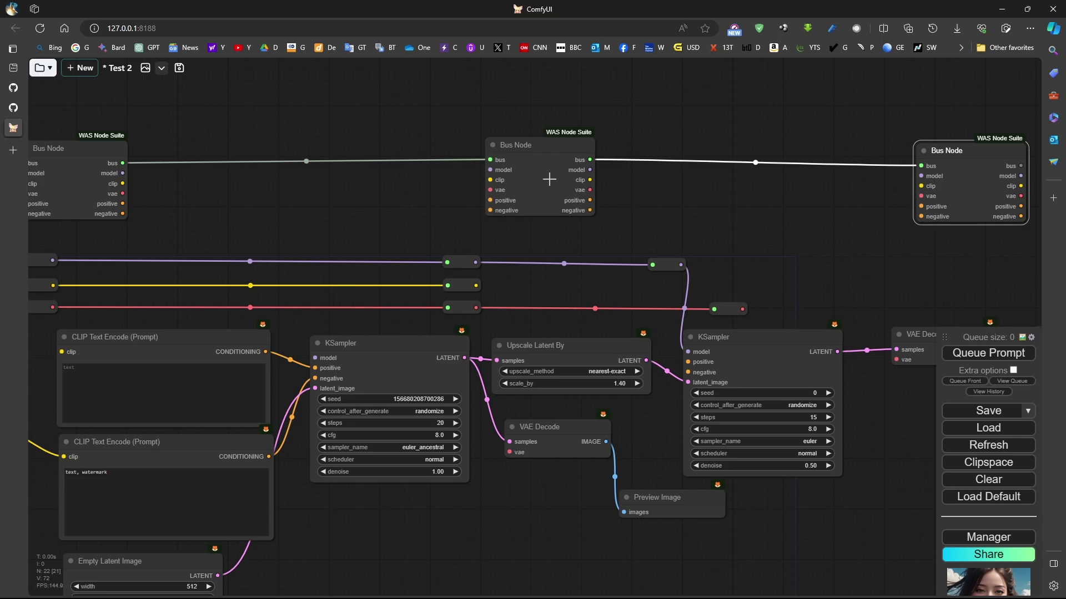
# Move the checkpoint's MODEL, CLIP and VAE links and both prompts' CONDITIONING links onto the first Bus Node's matching inputs.
pyautogui.moveTo(225, 232); pyautogui.dragTo(550, 231)
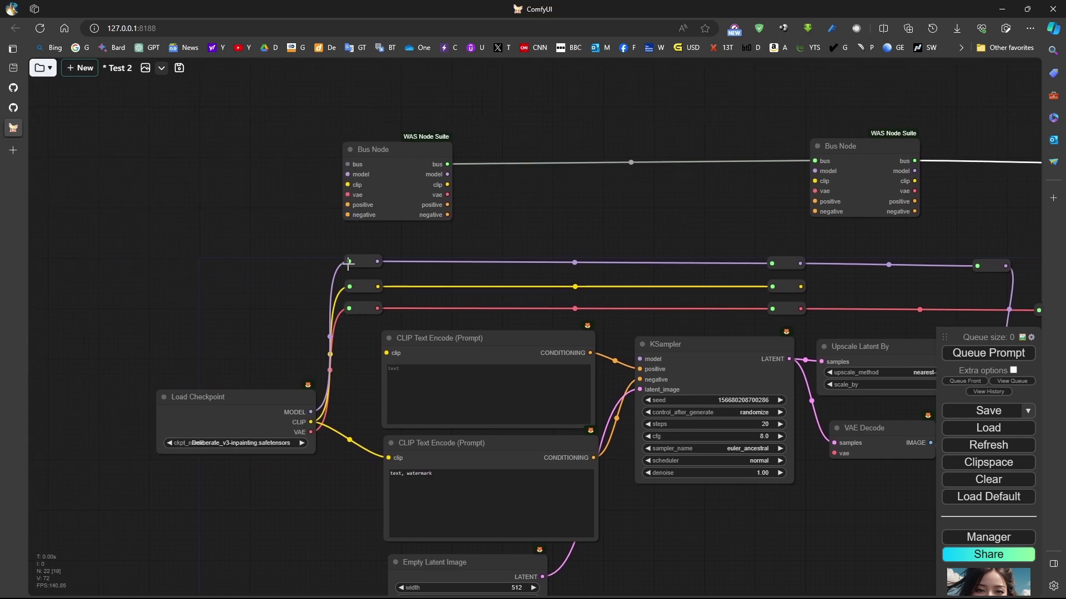
pyautogui.moveTo(349, 261); pyautogui.dragTo(347, 174)
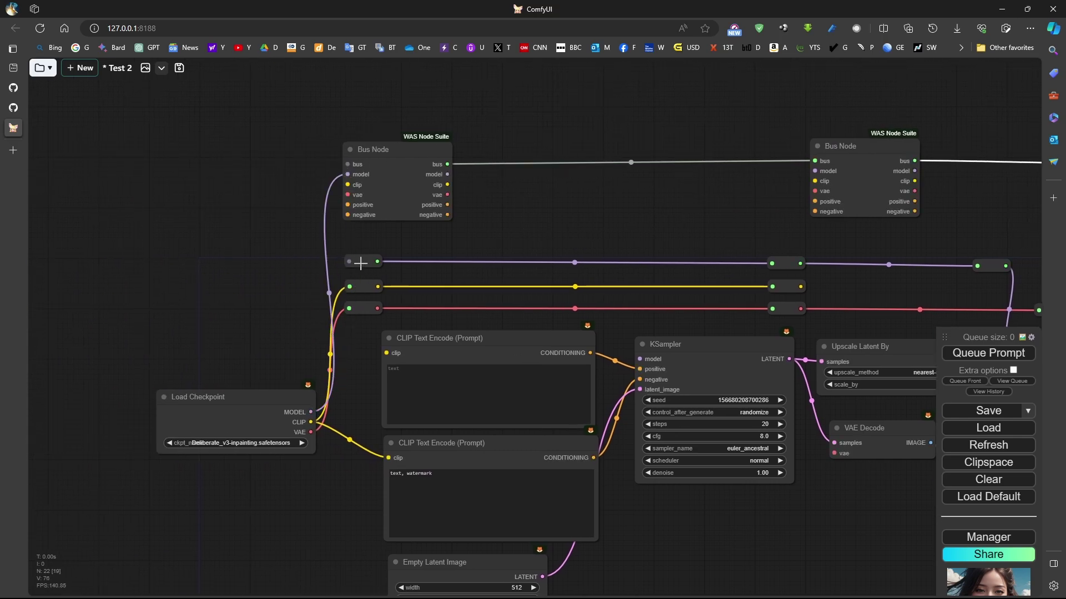
pyautogui.moveTo(347, 287); pyautogui.dragTo(348, 185)
pyautogui.moveTo(348, 308); pyautogui.dragTo(349, 195)
pyautogui.click(366, 265)
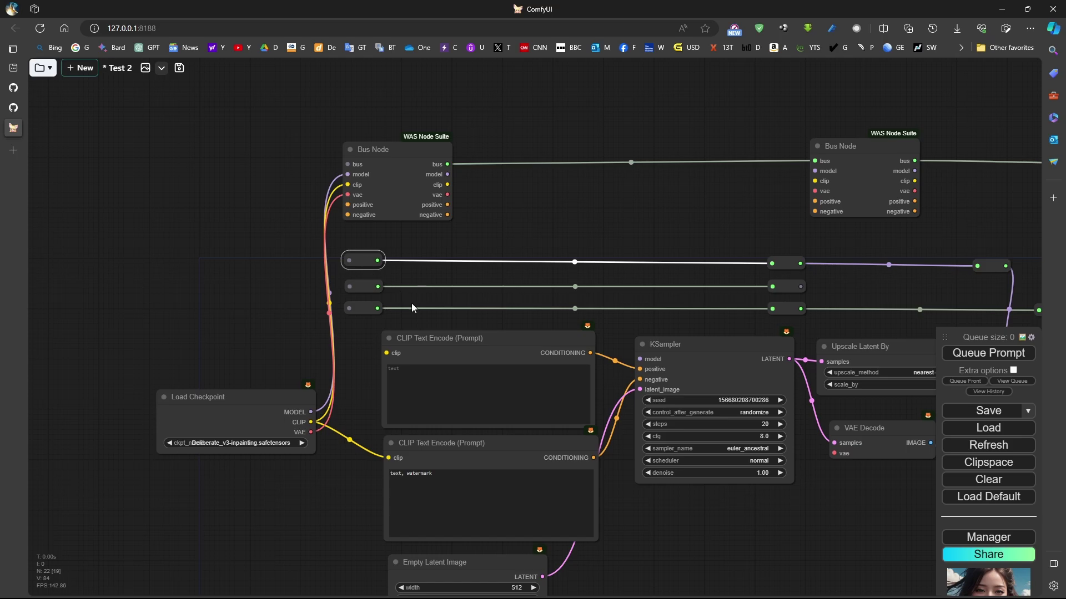
pyautogui.moveTo(639, 369); pyautogui.dragTo(348, 205)
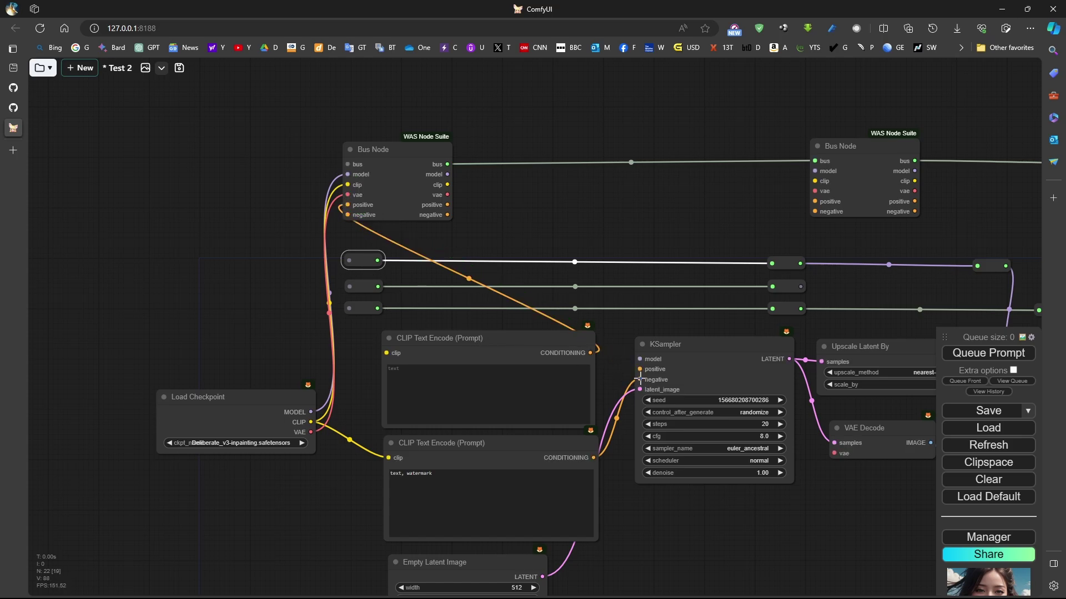
pyautogui.moveTo(641, 380); pyautogui.dragTo(348, 214)
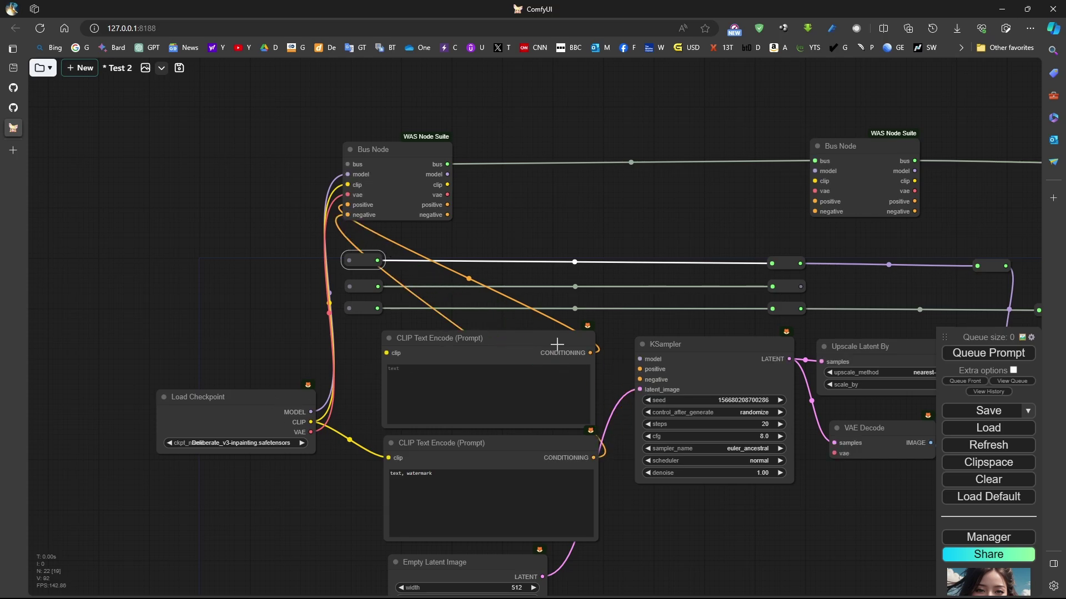
# Stack the Load Checkpoint, both CLIP Text Encode and the Empty Latent Image nodes in a column before the first Bus Node.
pyautogui.moveTo(556, 345); pyautogui.dragTo(245, 260)
pyautogui.moveTo(423, 443); pyautogui.dragTo(111, 470)
pyautogui.scroll(-2, 228, 244)
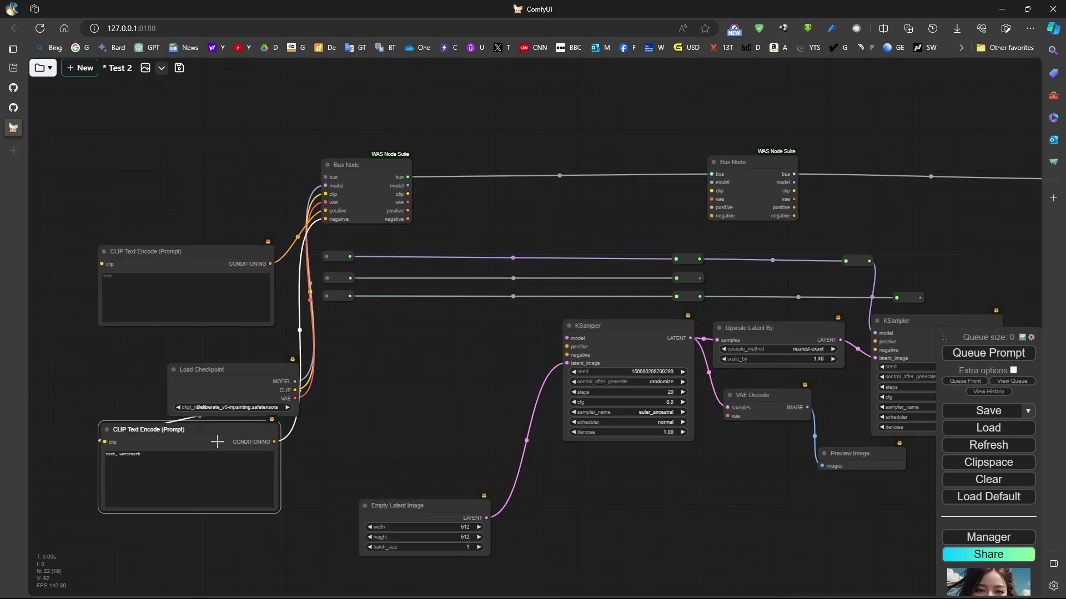
pyautogui.scroll(1, 217, 442)
pyautogui.moveTo(188, 312); pyautogui.dragTo(178, 119)
pyautogui.moveTo(177, 188); pyautogui.dragTo(189, 197)
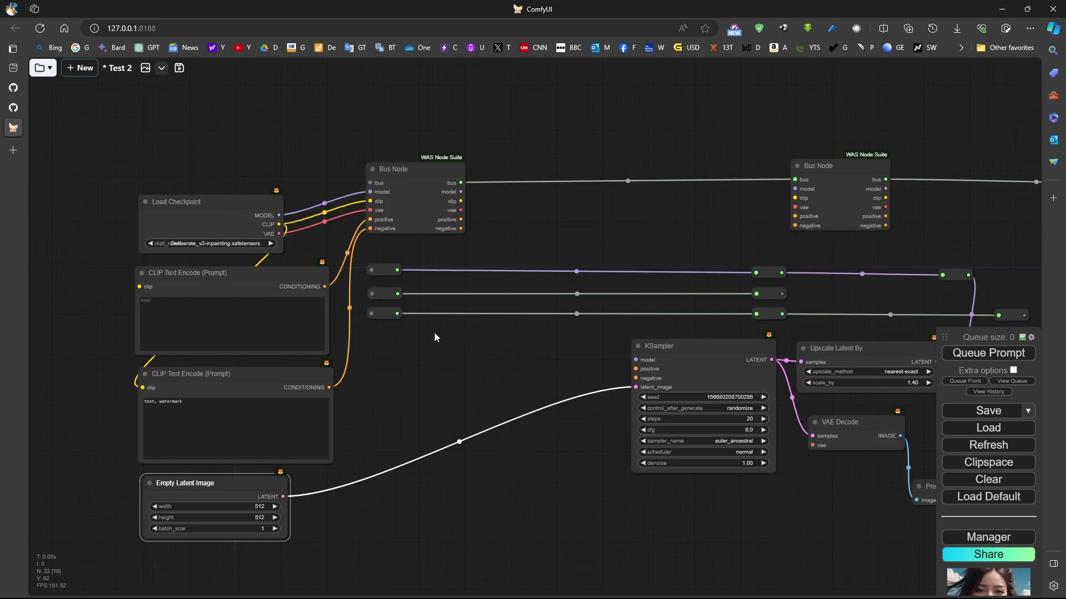
pyautogui.moveTo(434, 332); pyautogui.dragTo(405, 355)
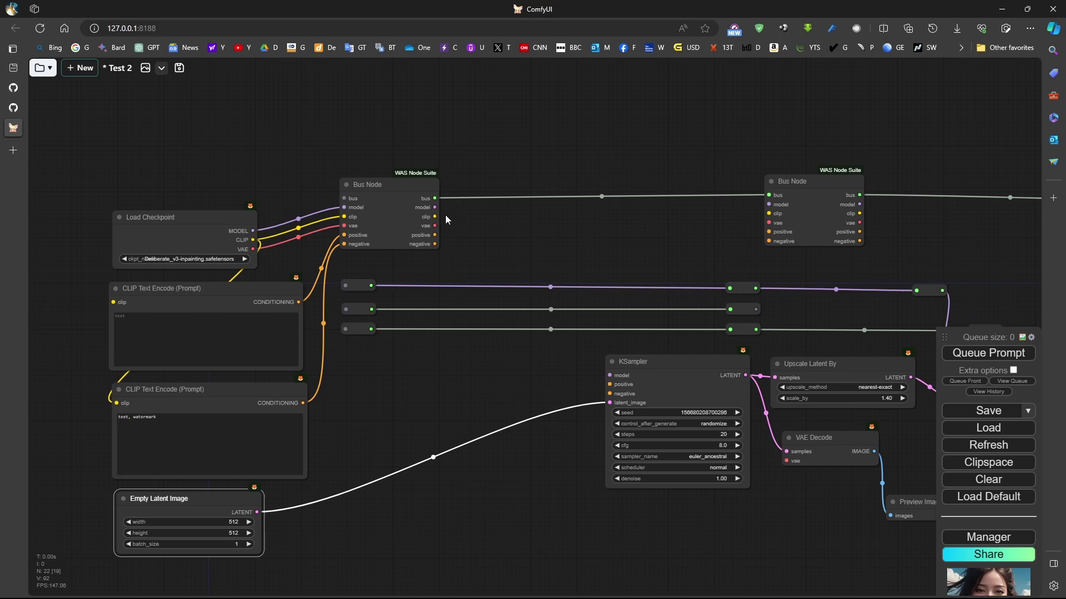
pyautogui.moveTo(413, 189)
pyautogui.mouseDown()
pyautogui.moveTo(449, 183)
pyautogui.moveTo(414, 183)
pyautogui.mouseUp()
# Delete the Reroute nodes beneath the first and middle Bus Nodes, including the one feeding the second KSampler's model input.
pyautogui.click(362, 329)
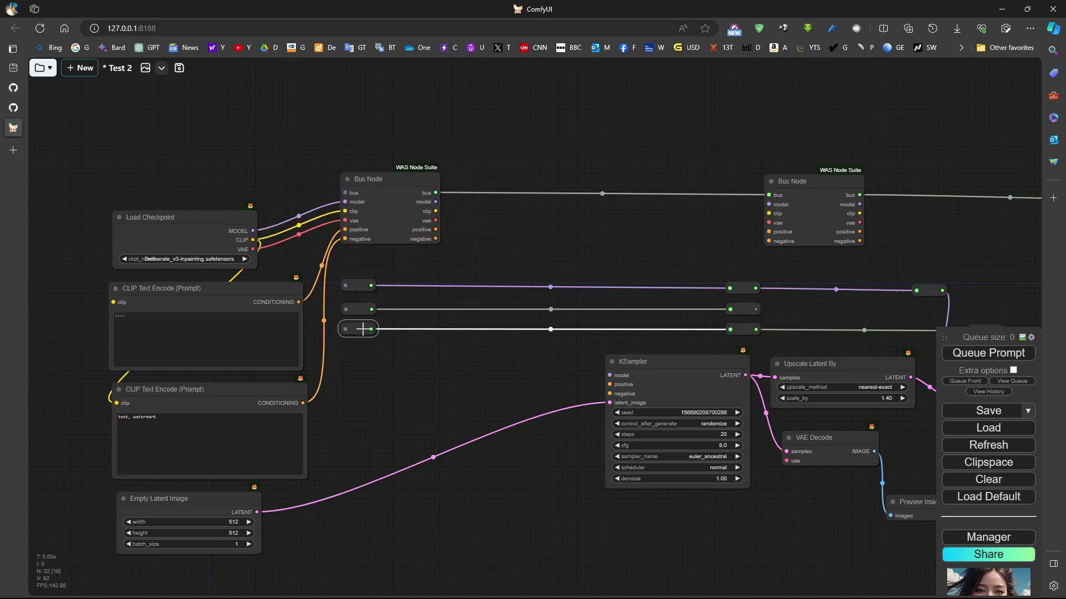
pyautogui.moveTo(960, 262); pyautogui.dragTo(336, 338)
pyautogui.press('Delete')
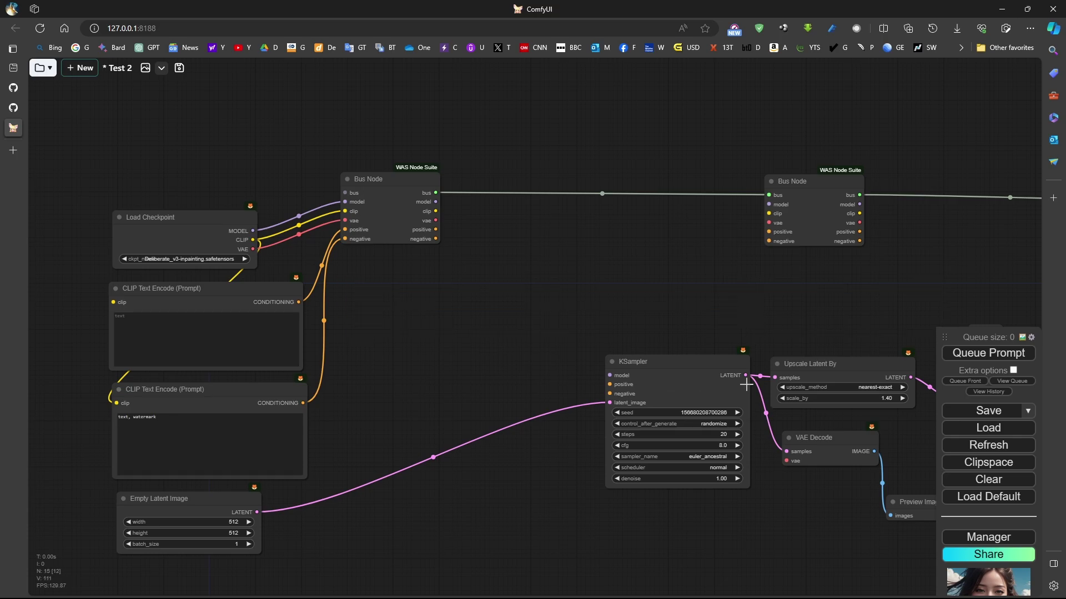
# Connect the first Bus Node's model, positive and negative outputs to the matching inputs of the first KSampler.
pyautogui.scroll(3, 441, 272)
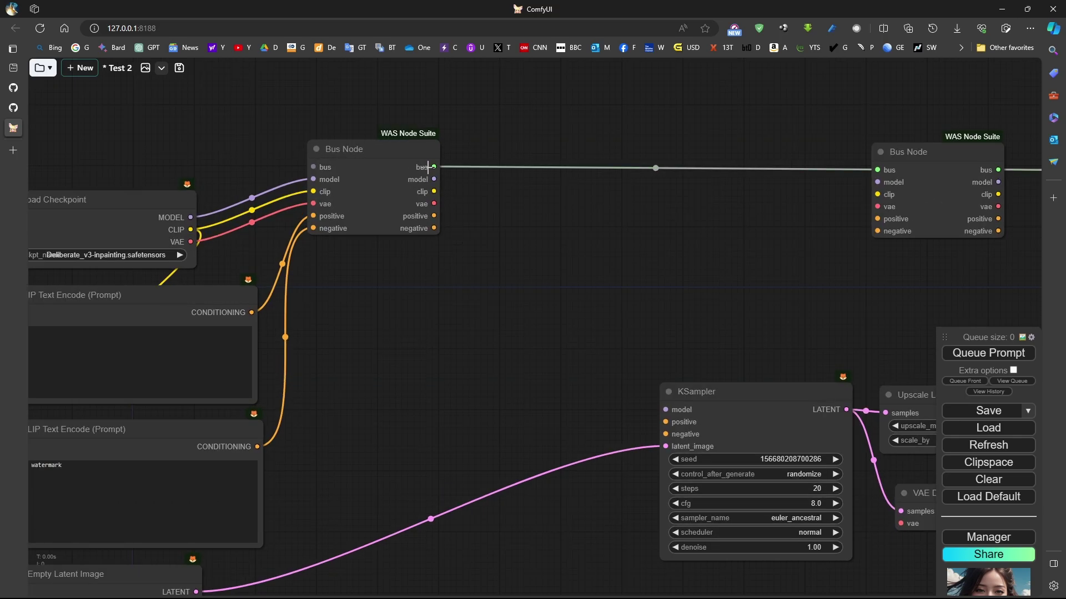
pyautogui.moveTo(405, 155); pyautogui.dragTo(665, 409)
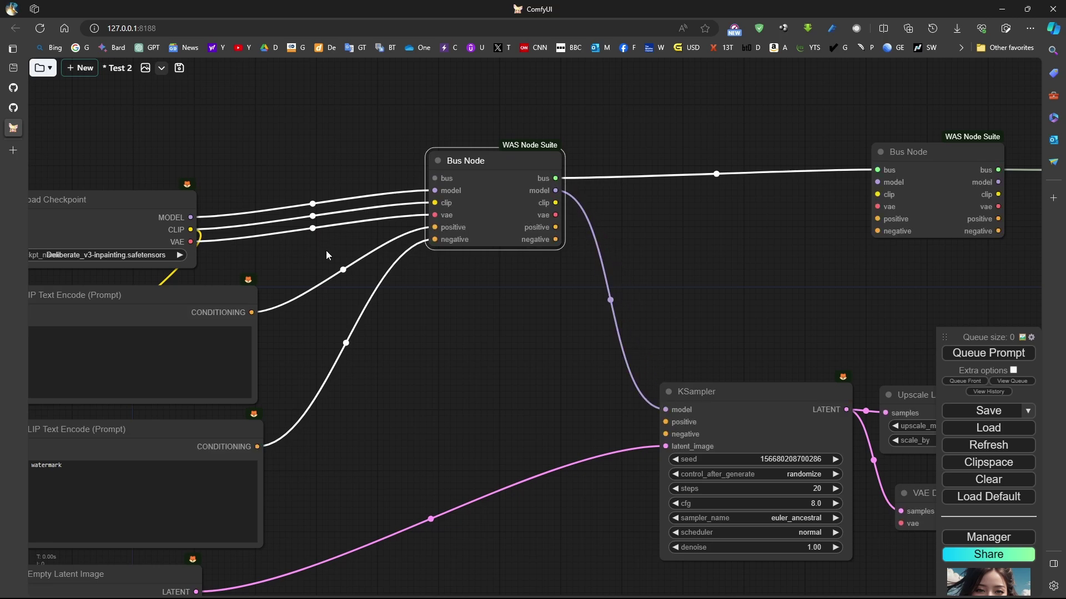
pyautogui.moveTo(582, 286); pyautogui.dragTo(663, 427)
pyautogui.moveTo(555, 227); pyautogui.dragTo(665, 423)
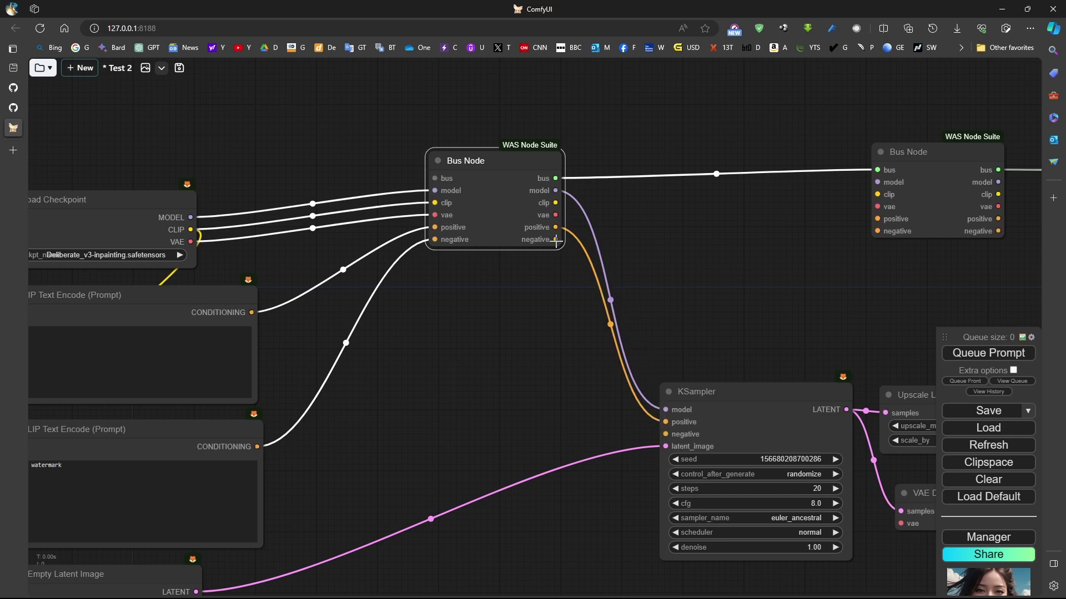
pyautogui.moveTo(555, 239); pyautogui.dragTo(666, 434)
pyautogui.moveTo(590, 429); pyautogui.dragTo(571, 405)
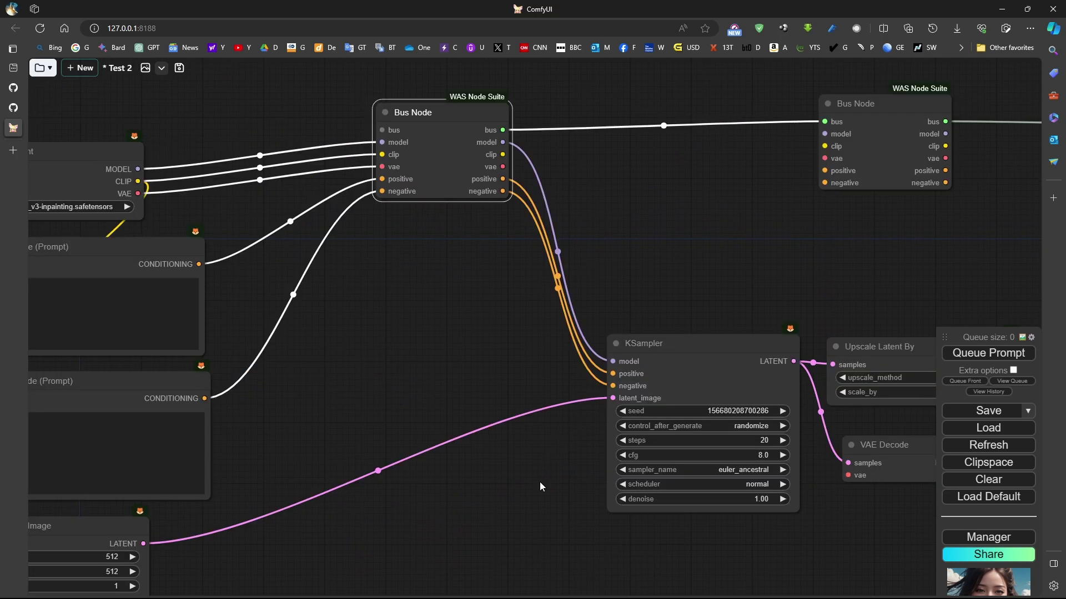
# Move the middle Bus Node closer to the first one and connect its vae output to the VAE Decode below Upscale Latent By.
pyautogui.moveTo(540, 483); pyautogui.dragTo(326, 464)
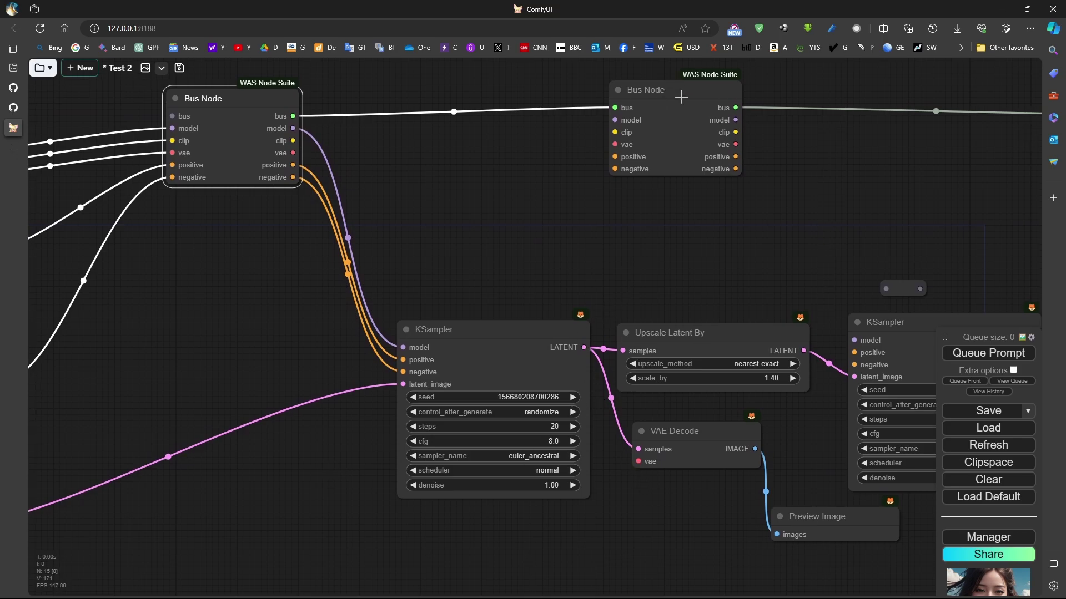
pyautogui.moveTo(682, 96); pyautogui.dragTo(591, 102)
pyautogui.moveTo(646, 150); pyautogui.dragTo(639, 461)
pyautogui.moveTo(699, 432); pyautogui.dragTo(764, 431)
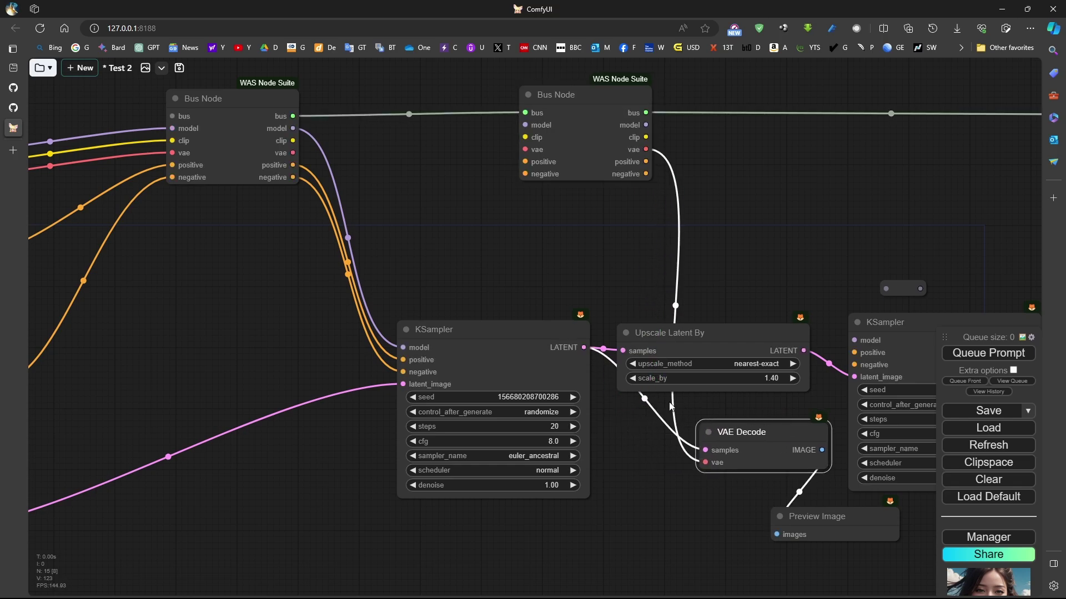
# Connect the middle Bus Node's model, positive and negative outputs to the matching inputs of the second KSampler.
pyautogui.scroll(-3, 655, 499)
pyautogui.moveTo(655, 498); pyautogui.dragTo(519, 498)
pyautogui.scroll(3, 802, 383)
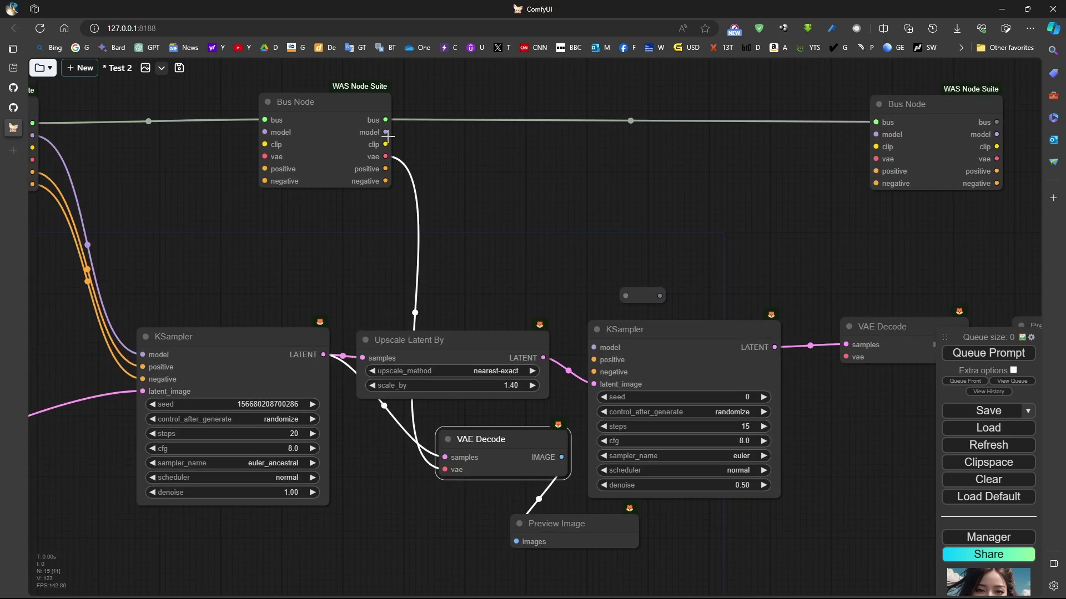
pyautogui.moveTo(385, 132); pyautogui.dragTo(593, 347)
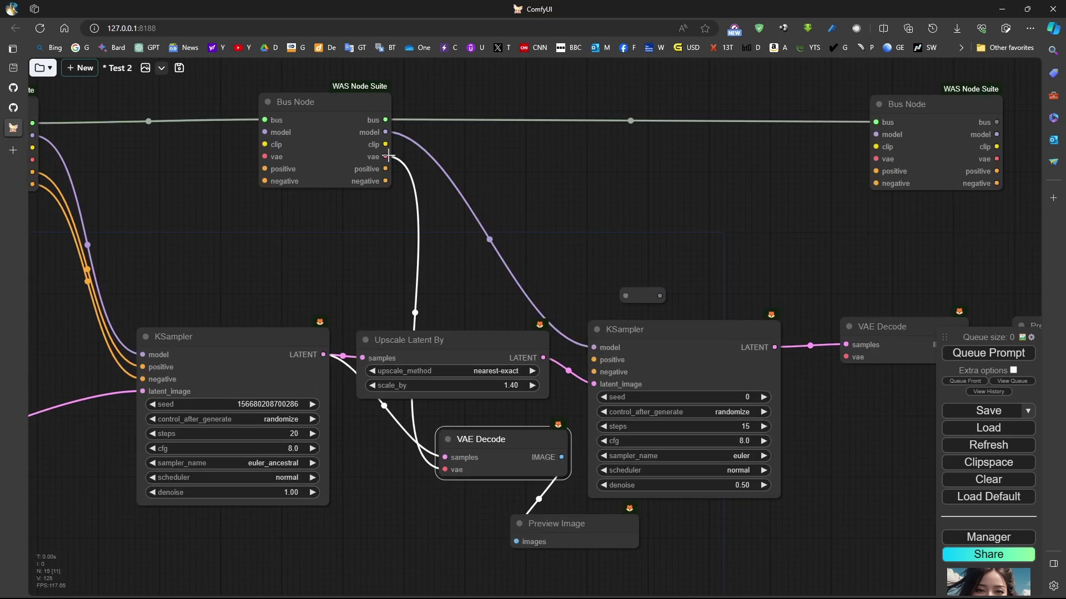
pyautogui.moveTo(385, 169); pyautogui.dragTo(593, 359)
pyautogui.moveTo(384, 181); pyautogui.dragTo(594, 371)
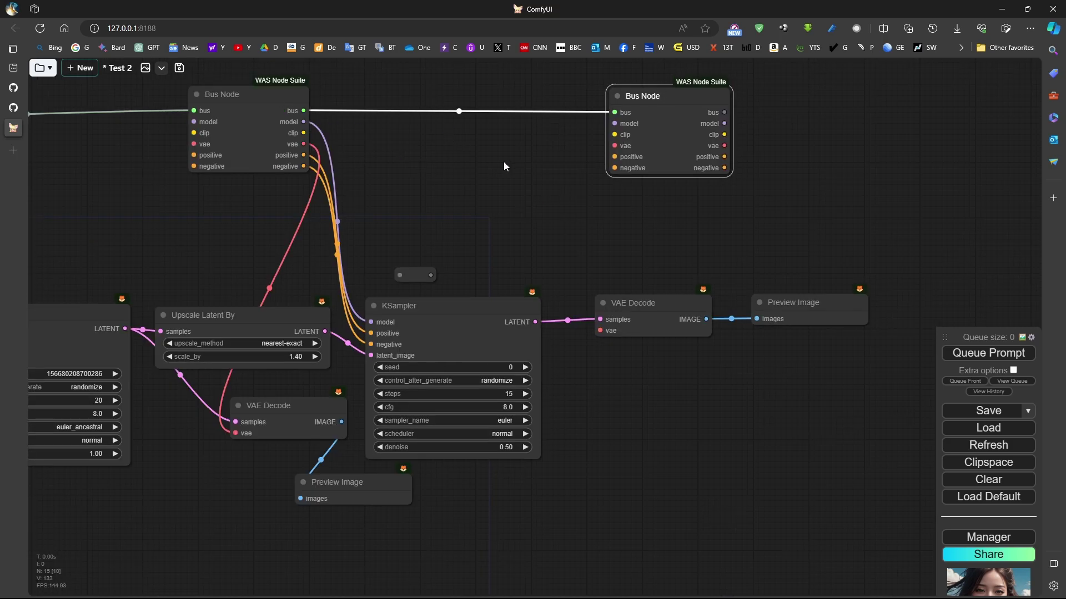
# Review the Bus Node wiring across the workflow and the images generated in the Preview Image nodes.
pyautogui.scroll(-5, 583, 166)
pyautogui.scroll(3, 410, 161)
pyautogui.scroll(5, 189, 134)
pyautogui.click(189, 134)
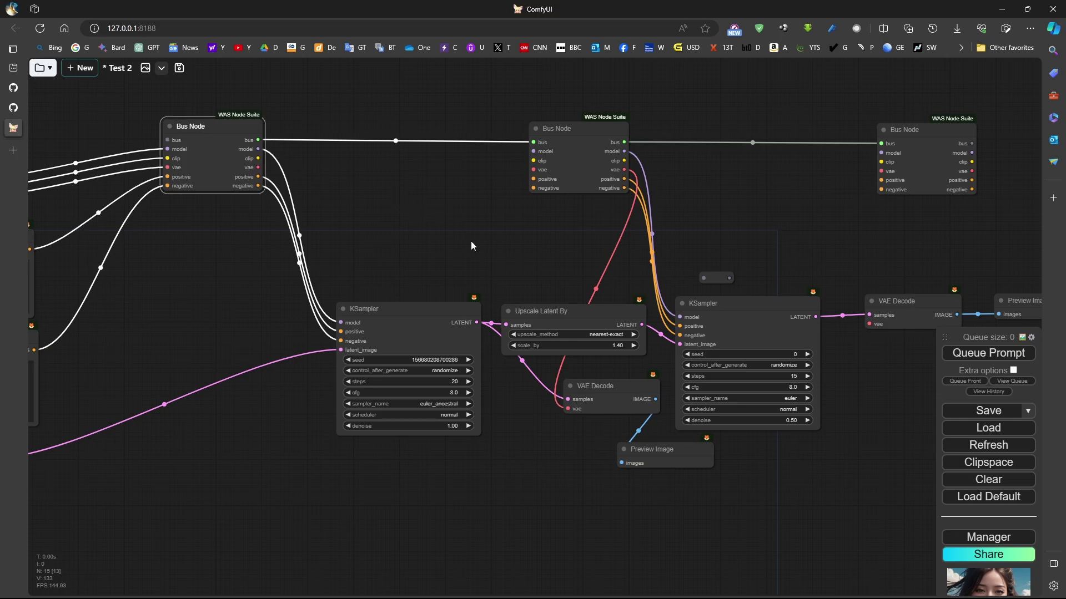
pyautogui.moveTo(828, 465); pyautogui.dragTo(543, 440)
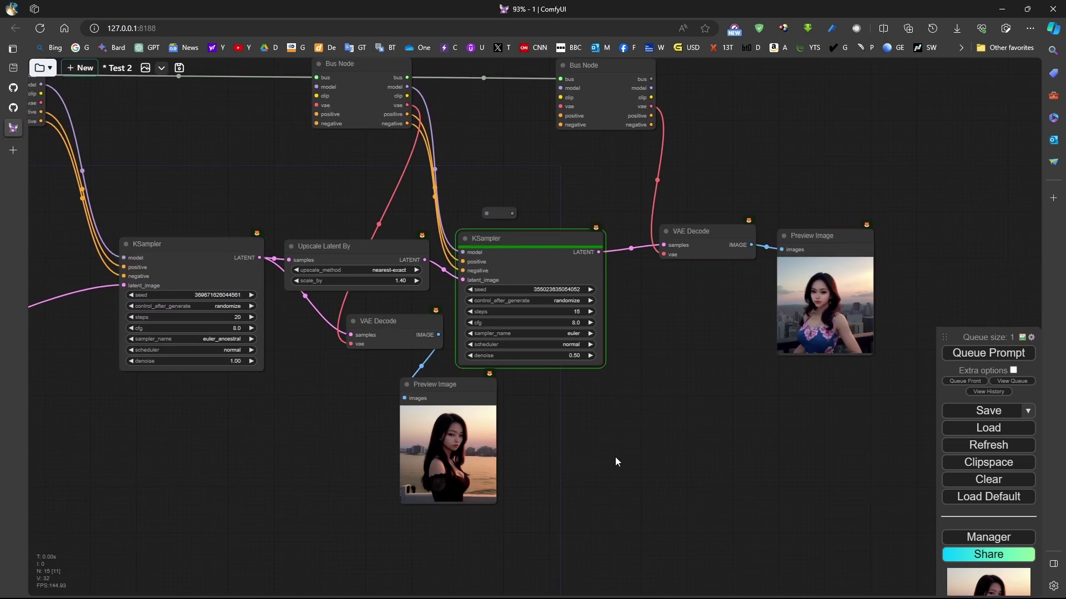
pyautogui.scroll(6, 490, 471)
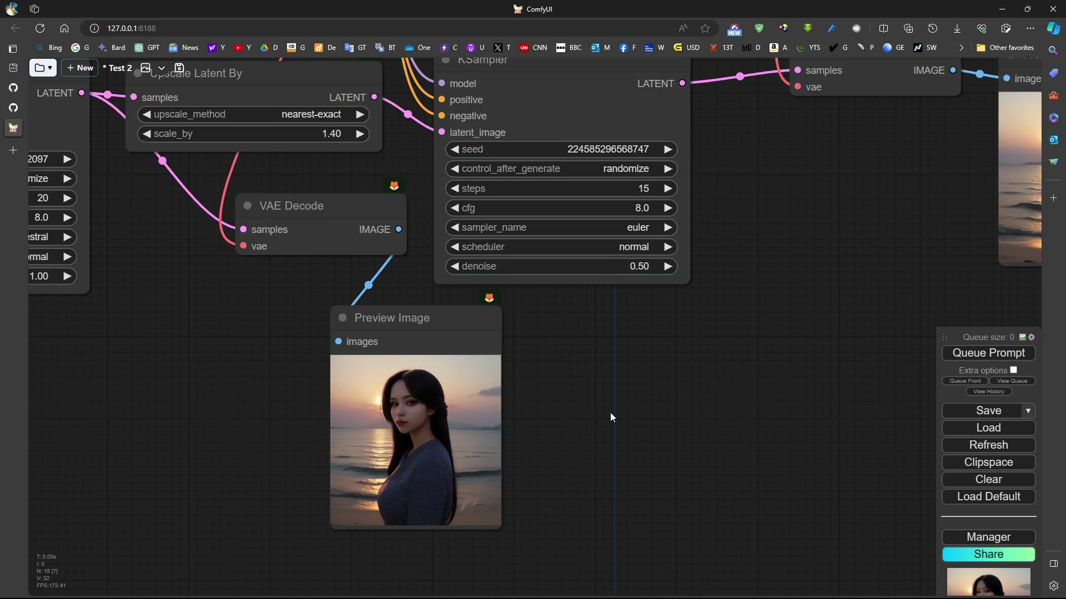
pyautogui.scroll(-3, 610, 412)
pyautogui.scroll(-4, 715, 422)
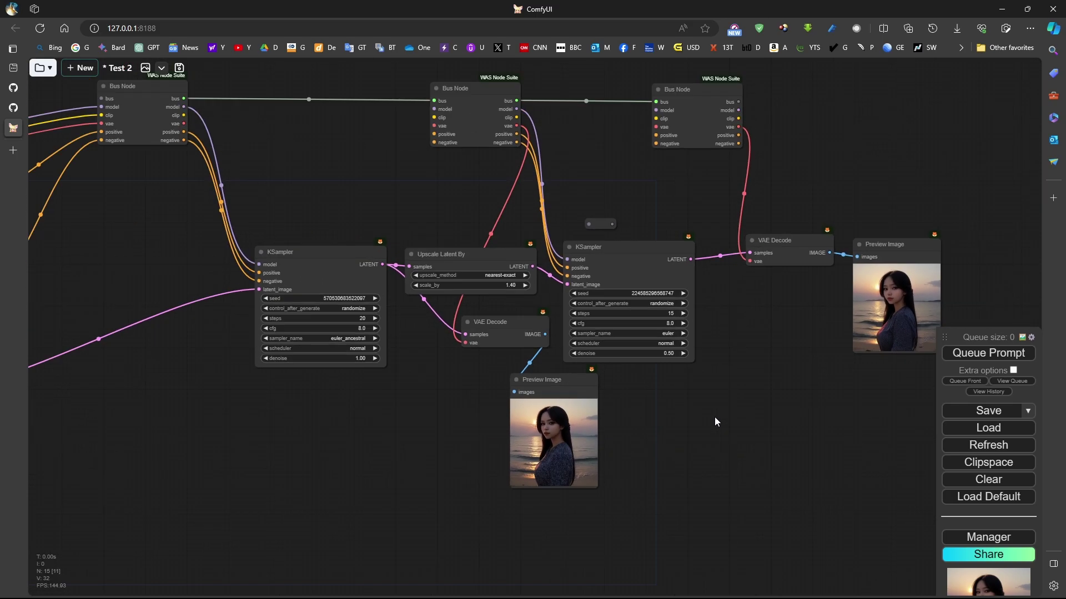
pyautogui.scroll(-3, 358, 197)
pyautogui.moveTo(109, 157); pyautogui.dragTo(275, 189)
pyautogui.scroll(4, 275, 188)
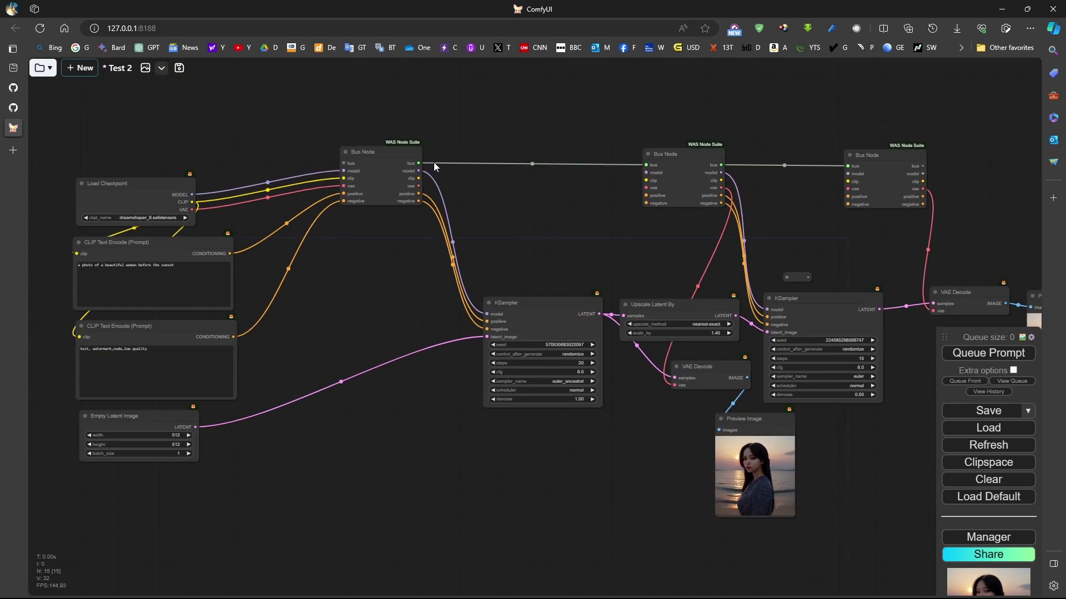
# Add a Reroute node from the checkpoint's MODEL output above the first Bus Node and duplicate it into a column of four.
pyautogui.scroll(6, 434, 162)
pyautogui.moveTo(348, 242); pyautogui.dragTo(325, 393)
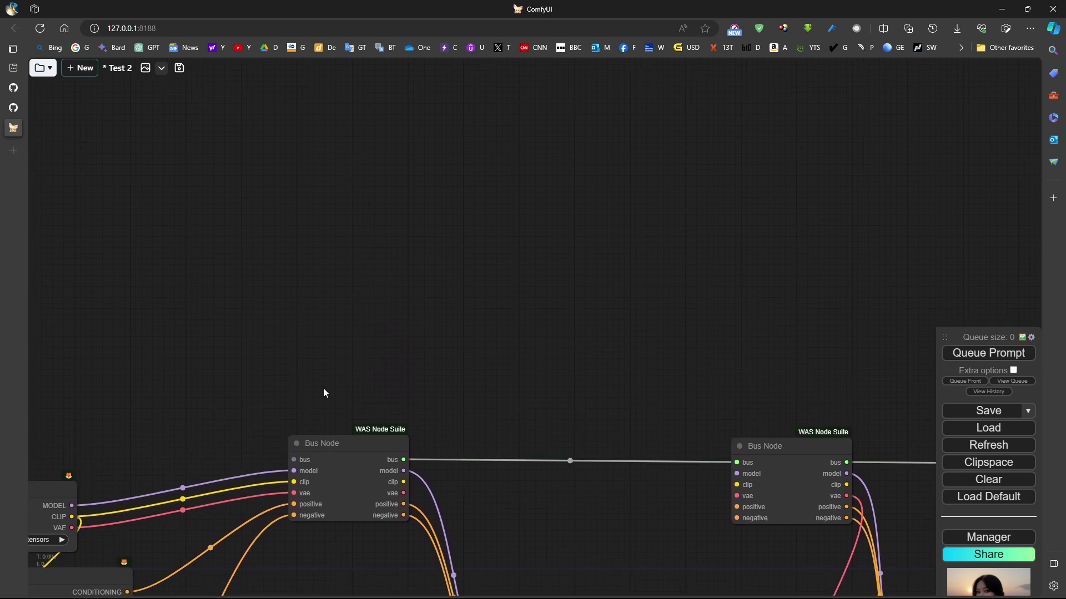
pyautogui.moveTo(71, 506); pyautogui.dragTo(312, 346)
pyautogui.click(319, 282)
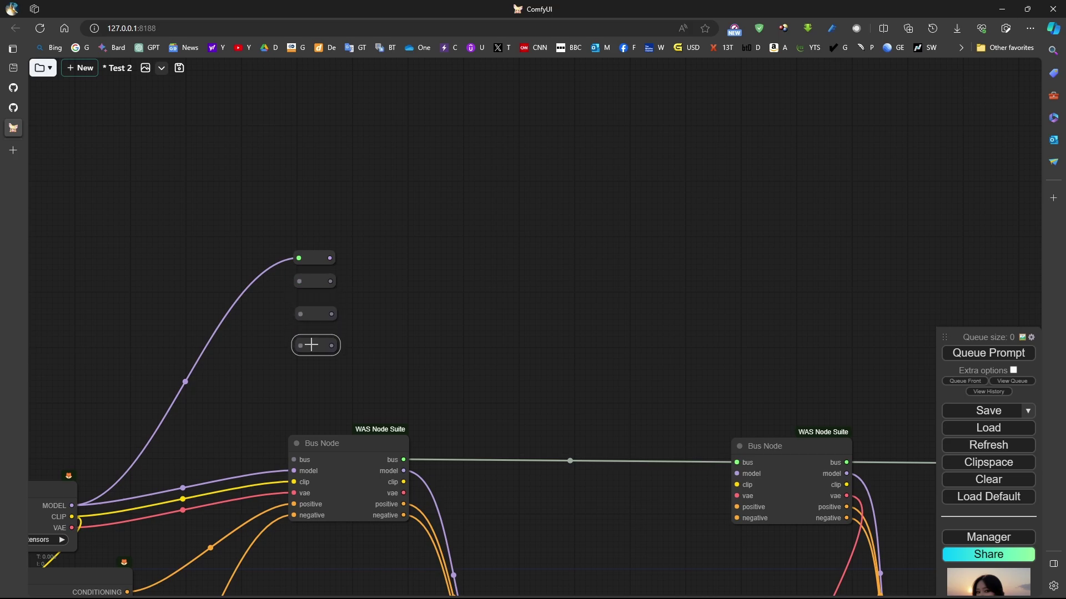
pyautogui.click(311, 258)
# Copy the column of four Reroute nodes and paste it above the middle Bus Node.
pyautogui.moveTo(372, 233)
pyautogui.mouseDown()
pyautogui.moveTo(345, 313)
pyautogui.moveTo(369, 245)
pyautogui.moveTo(275, 402)
pyautogui.mouseUp()
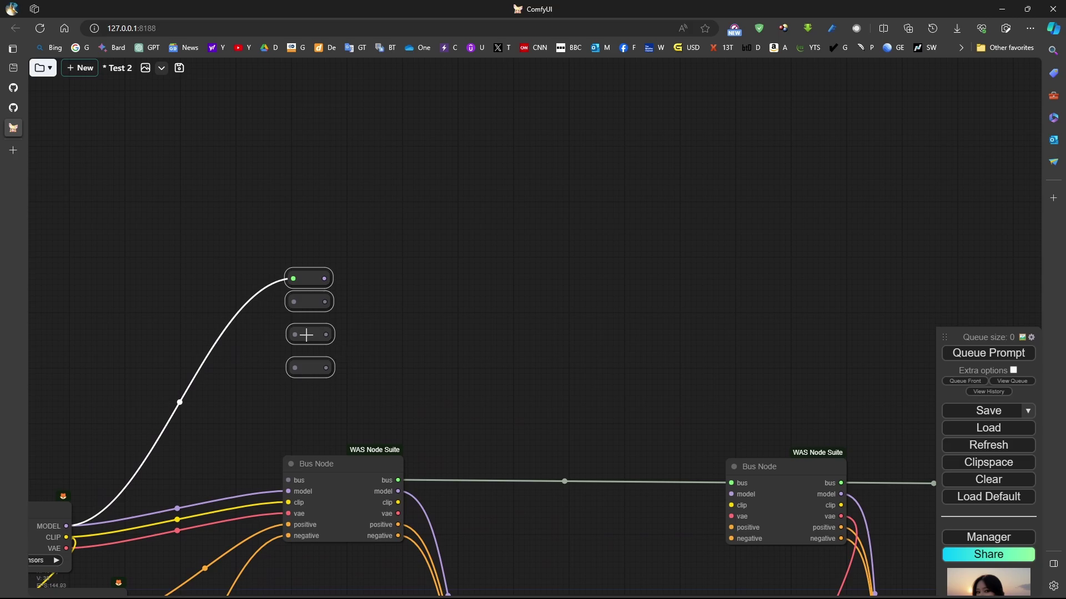
pyautogui.hotkey('ctrl', 'c')
pyautogui.click(801, 276)
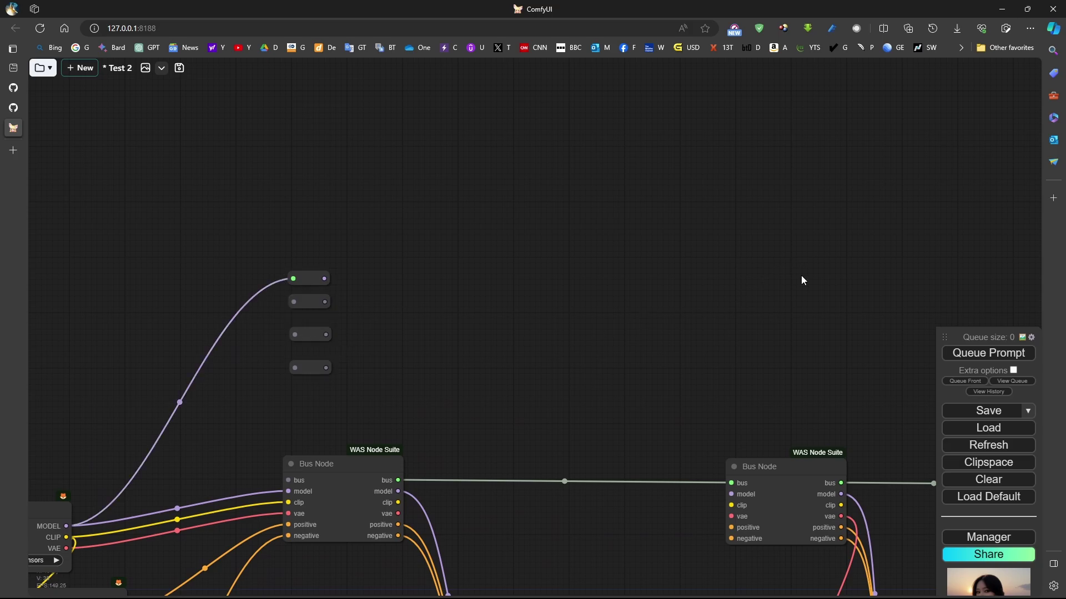
pyautogui.hotkey('ctrl', 'v')
# Connect each of the four Reroute nodes above the first Bus Node to its counterpart above the middle Bus Node.
pyautogui.moveTo(328, 277); pyautogui.dragTo(806, 283)
pyautogui.moveTo(325, 302); pyautogui.dragTo(807, 306)
pyautogui.moveTo(326, 335); pyautogui.dragTo(807, 339)
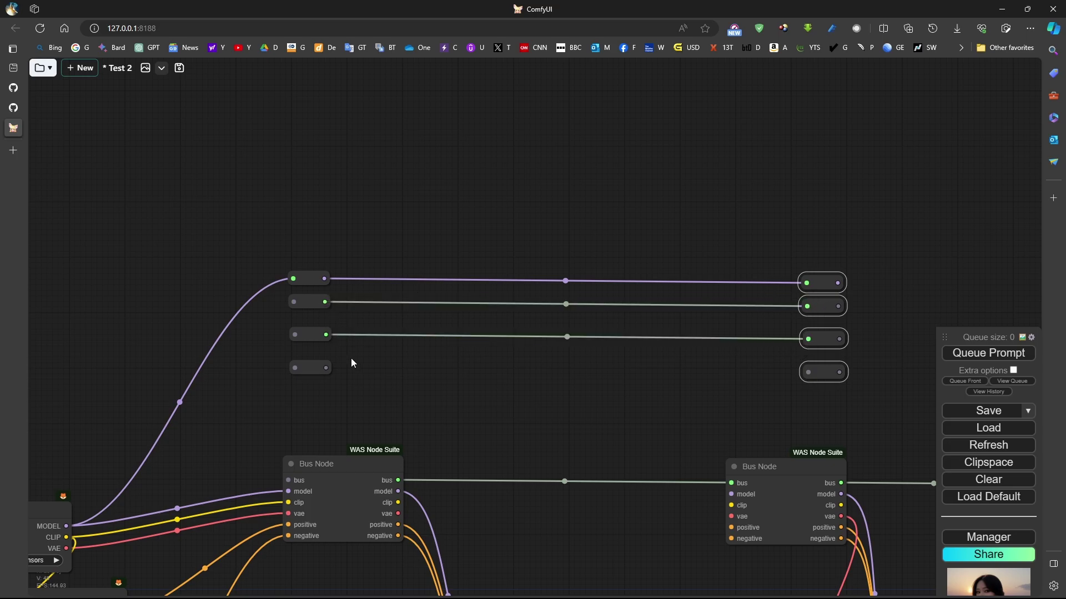
pyautogui.moveTo(326, 368); pyautogui.dragTo(810, 372)
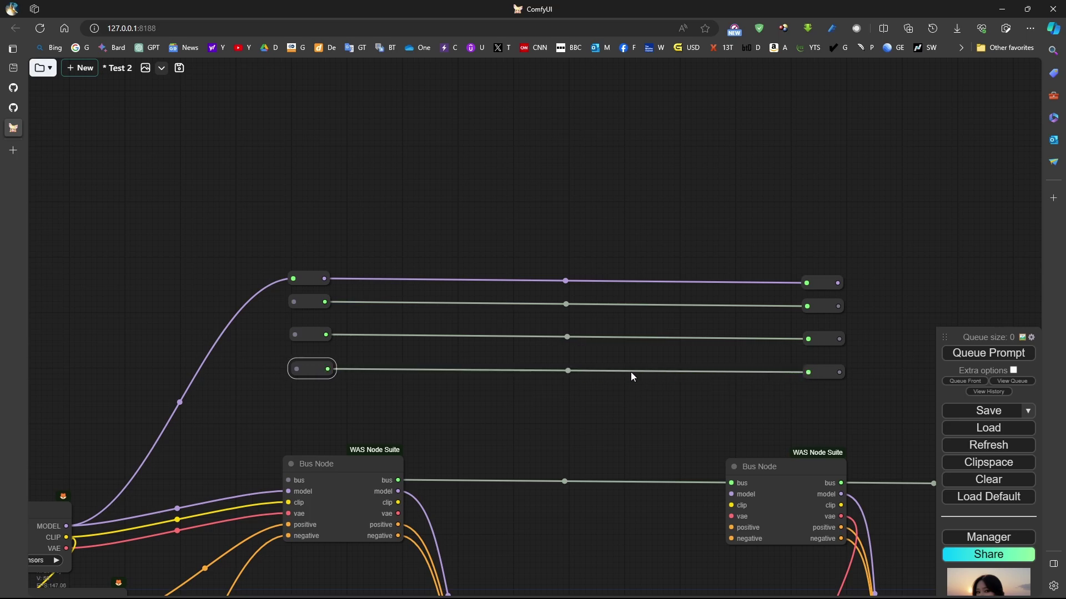
# Examine the first Bus Node's labelled inputs and outputs in comparison with the parallel Reroute lines above it.
pyautogui.scroll(-5, 569, 383)
pyautogui.moveTo(594, 440); pyautogui.dragTo(531, 312)
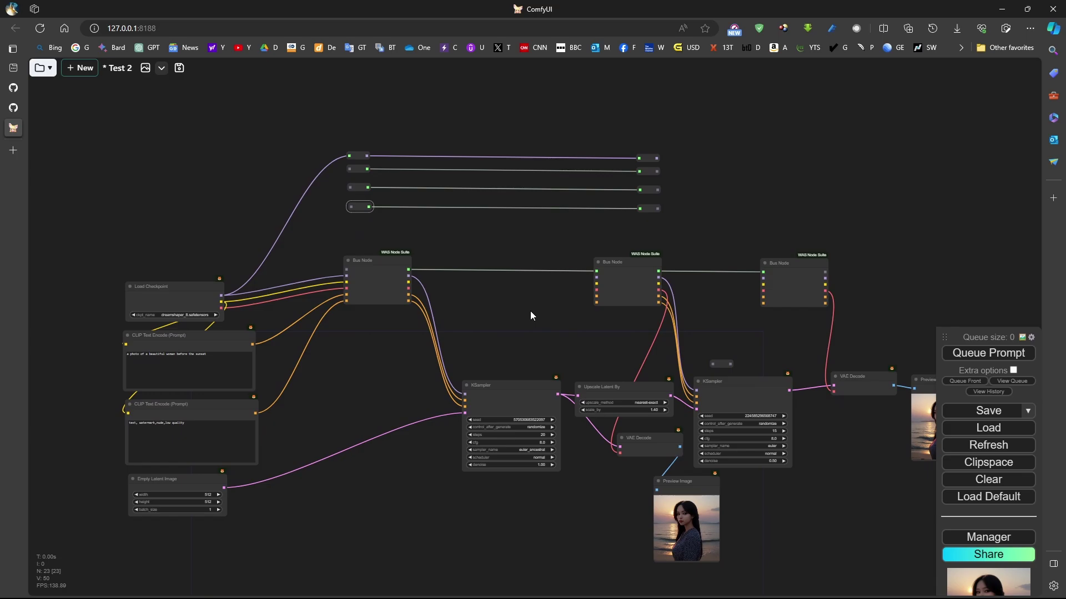
pyautogui.scroll(3, 531, 311)
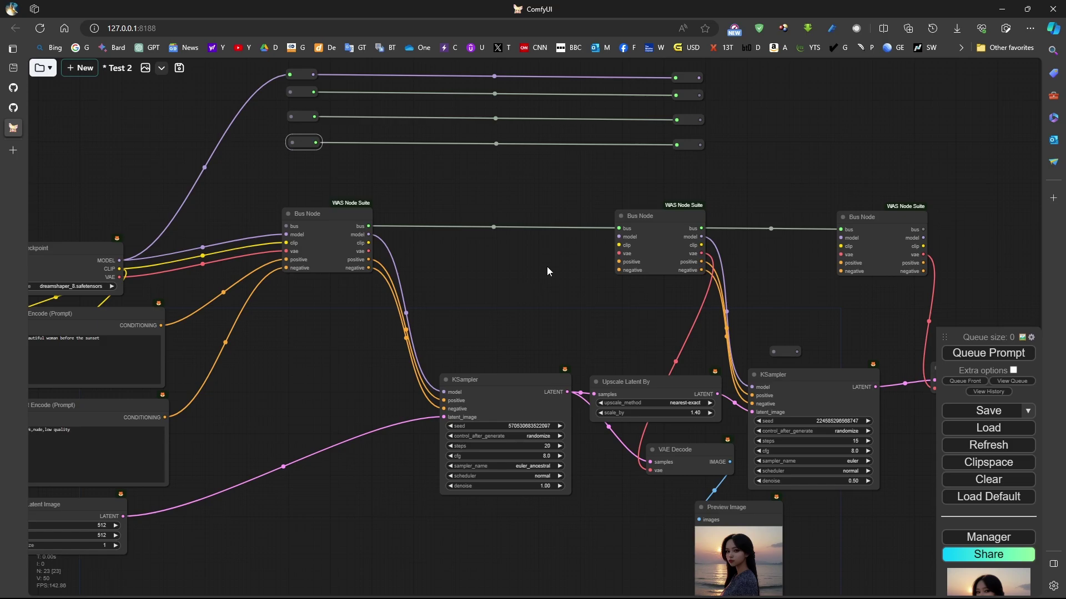
pyautogui.moveTo(307, 349); pyautogui.dragTo(353, 365)
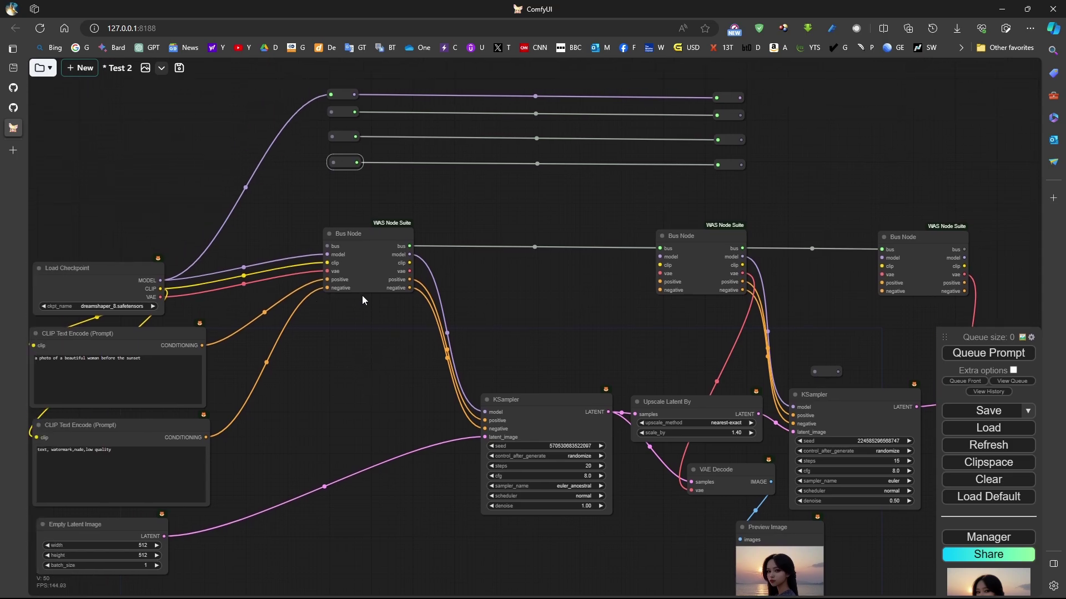
pyautogui.scroll(6, 362, 295)
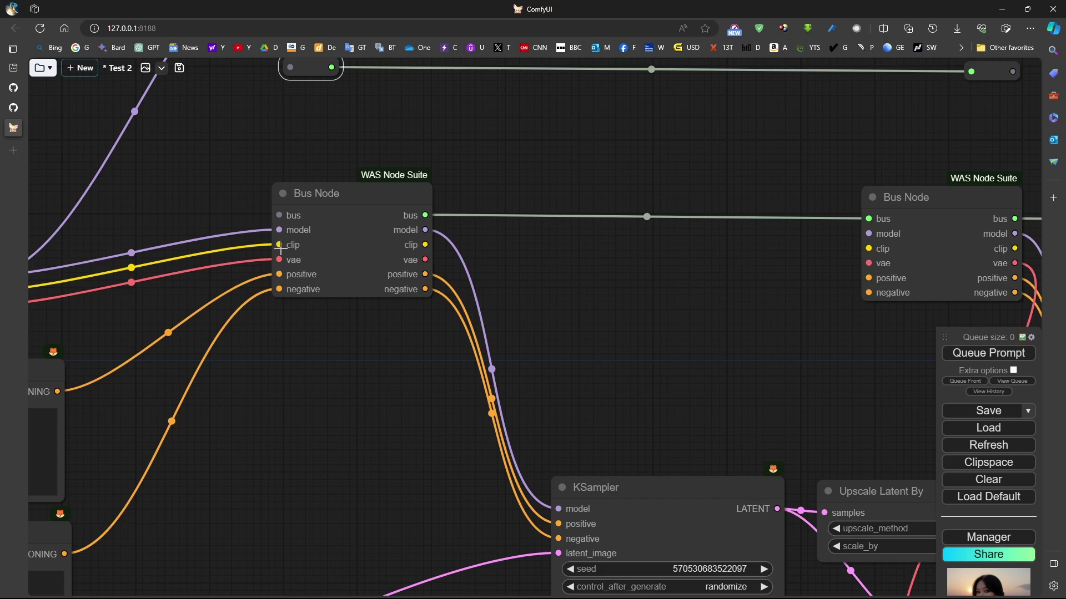
pyautogui.moveTo(280, 261); pyautogui.dragTo(324, 269)
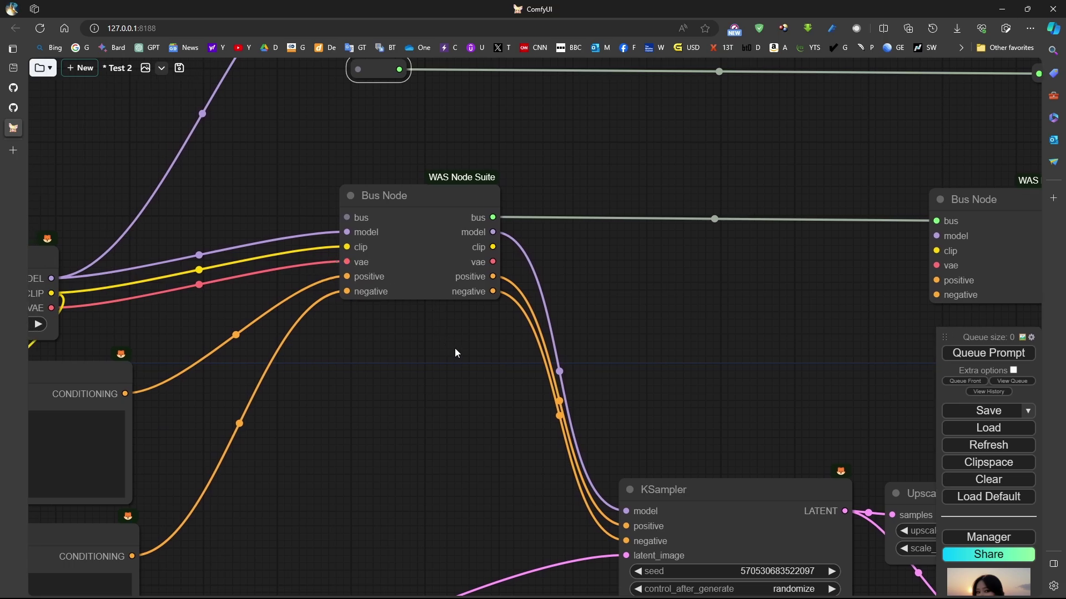
pyautogui.scroll(-3, 411, 317)
pyautogui.moveTo(435, 167); pyautogui.dragTo(430, 254)
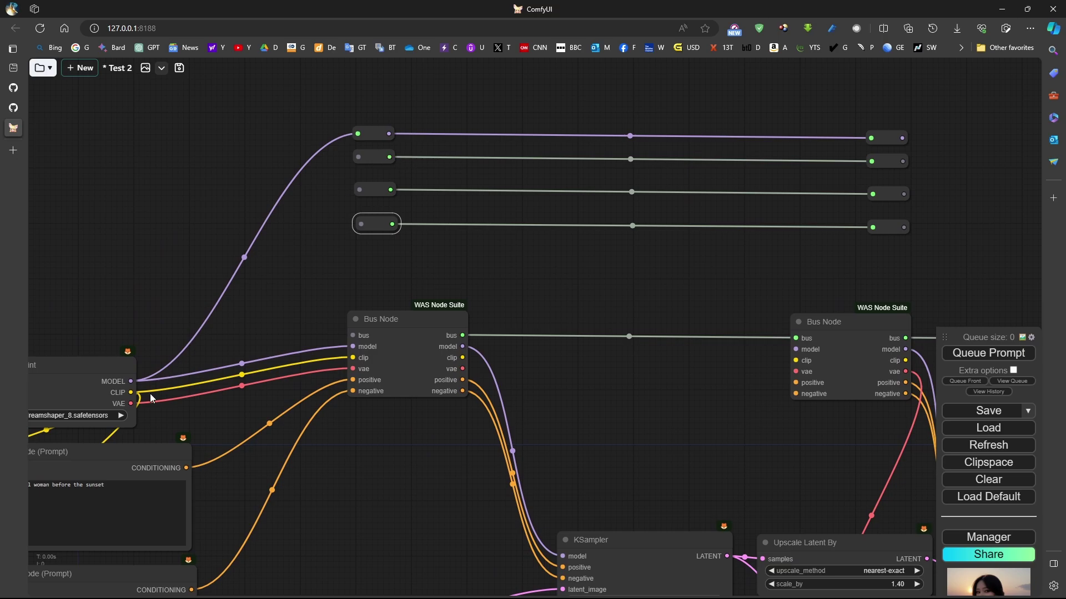
# Connect the checkpoint's CLIP and VAE outputs and the first Bus Node's positive output to the second, third and fourth Reroute nodes in the first column.
pyautogui.moveTo(131, 393); pyautogui.dragTo(359, 157)
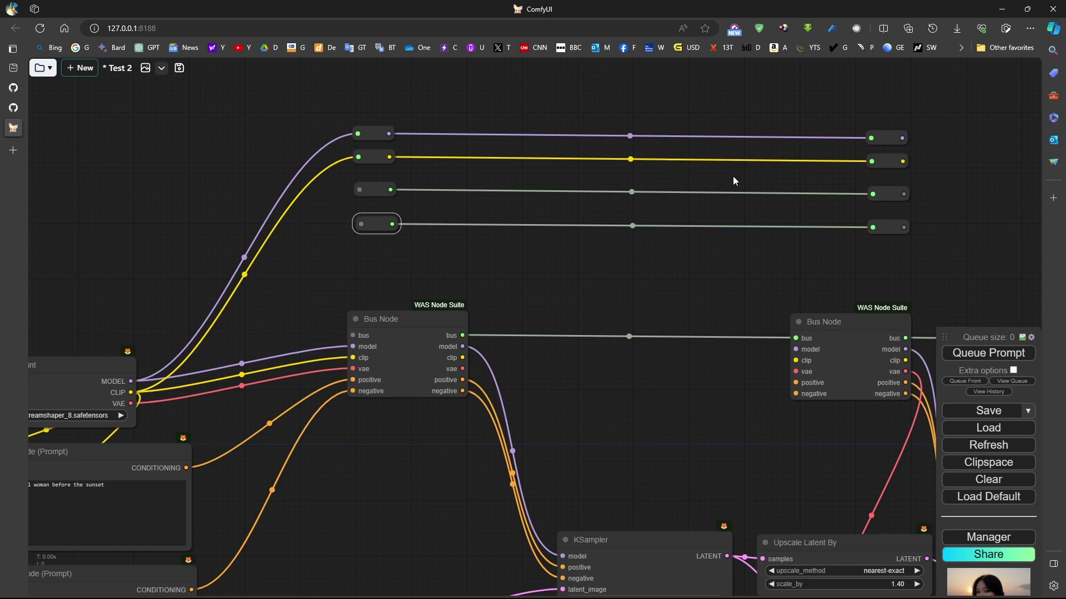
pyautogui.moveTo(920, 173); pyautogui.dragTo(743, 184)
pyautogui.moveTo(406, 254); pyautogui.dragTo(574, 218)
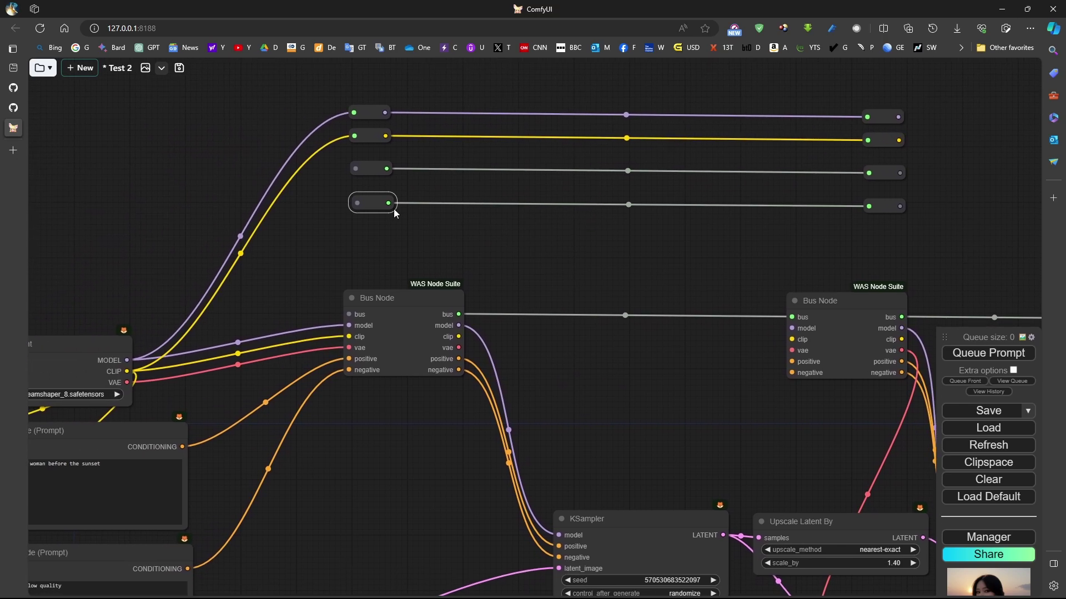
pyautogui.moveTo(127, 383); pyautogui.dragTo(356, 168)
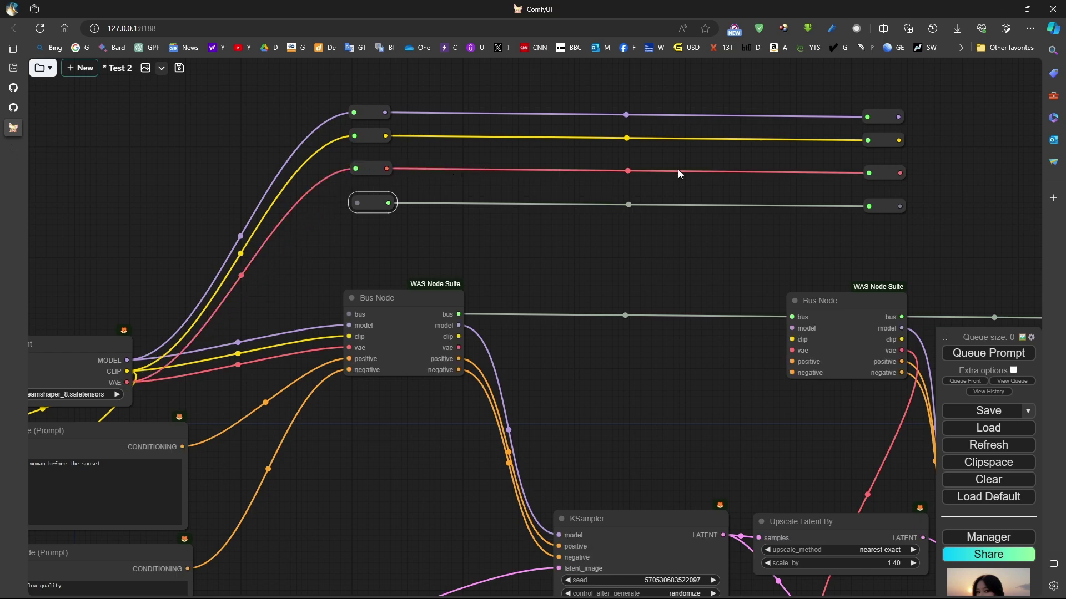
pyautogui.moveTo(525, 237); pyautogui.dragTo(488, 250)
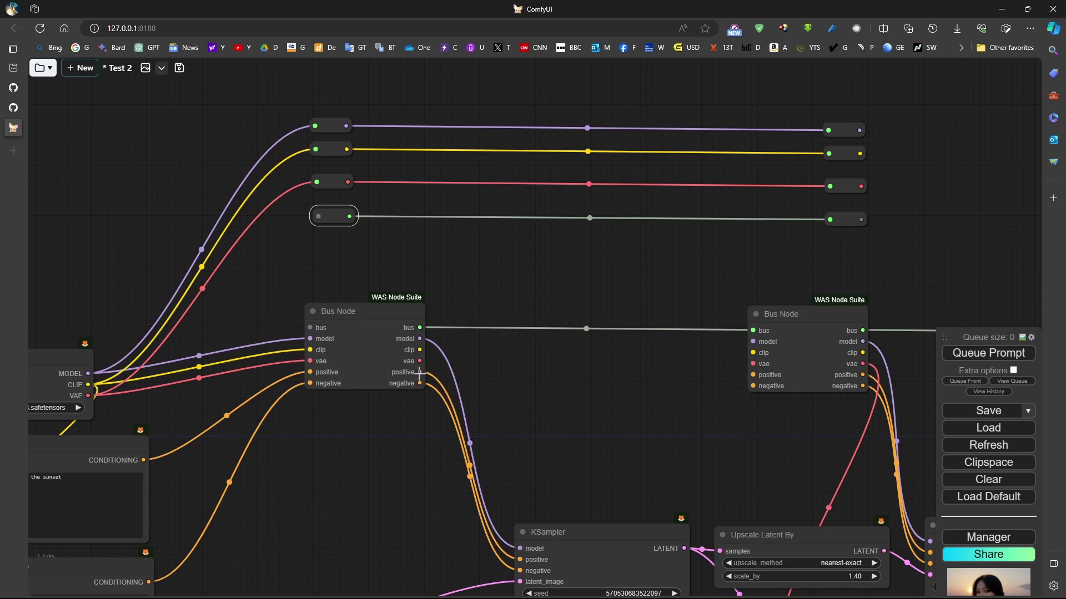
pyautogui.moveTo(419, 371); pyautogui.dragTo(318, 216)
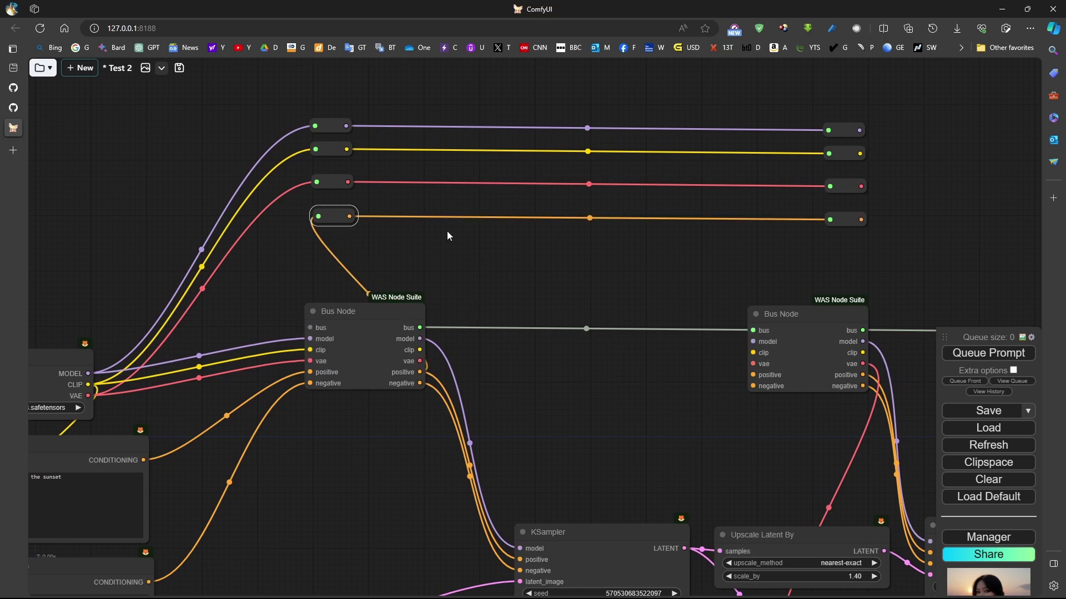